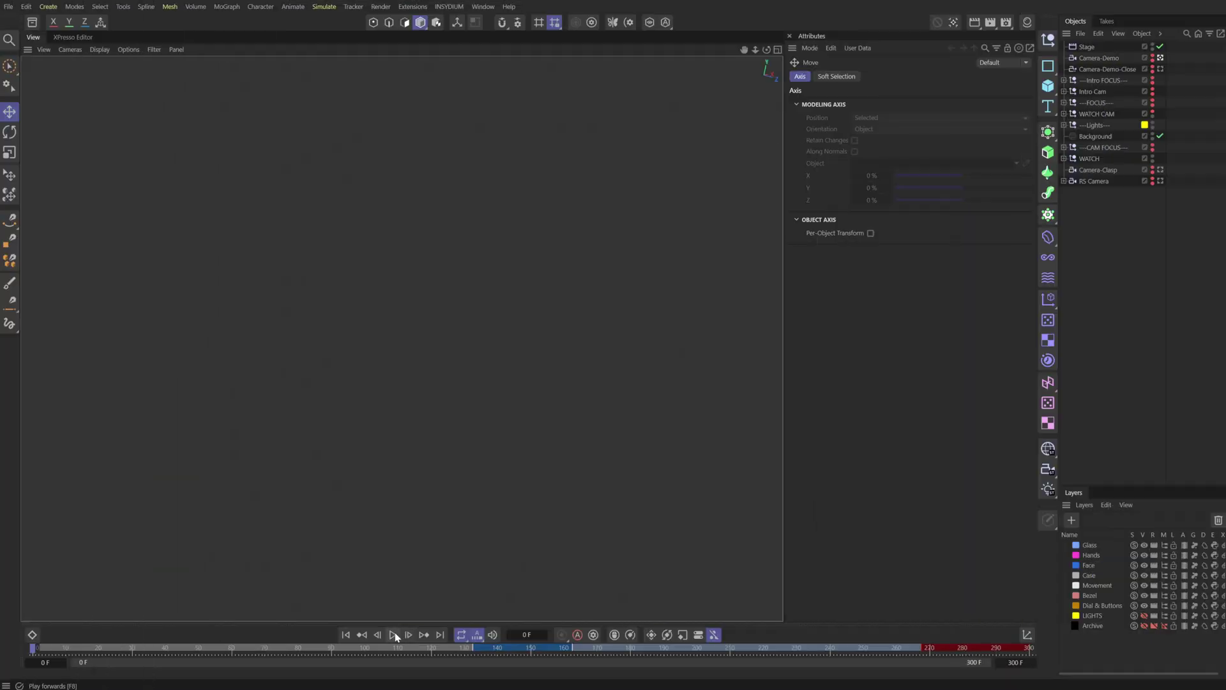
Play the clock animation and scrub through to frame 70000 to examine how the hands move over time.
click(393, 634)
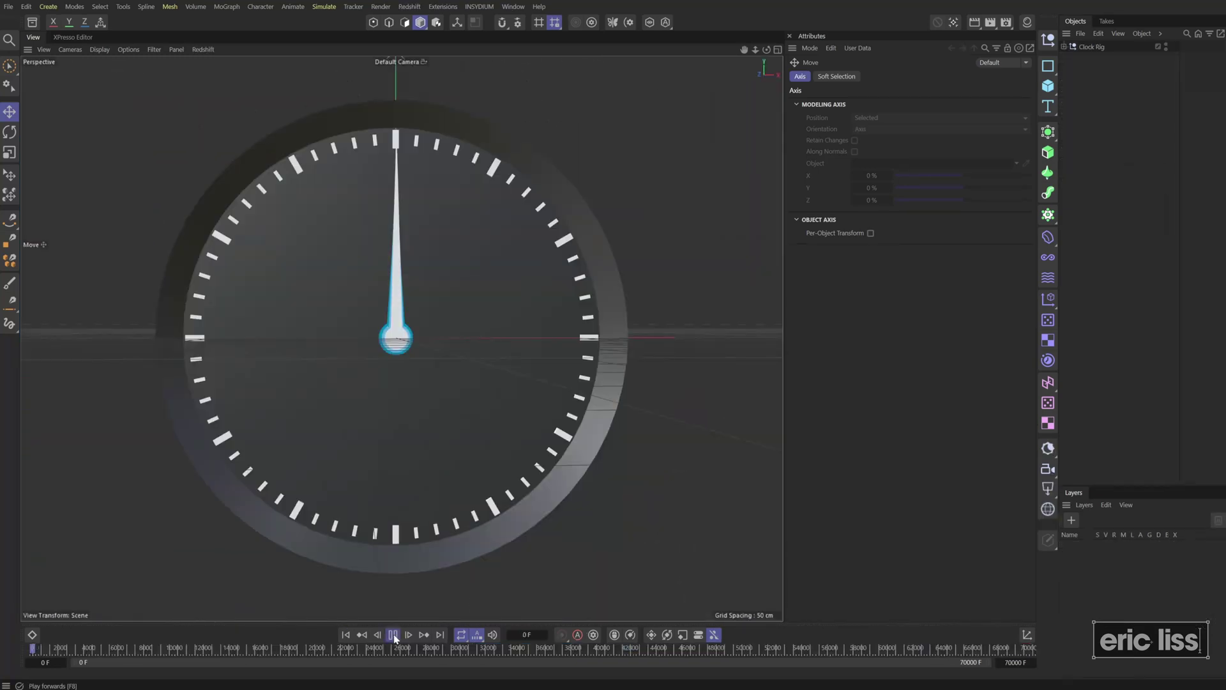
click(394, 635)
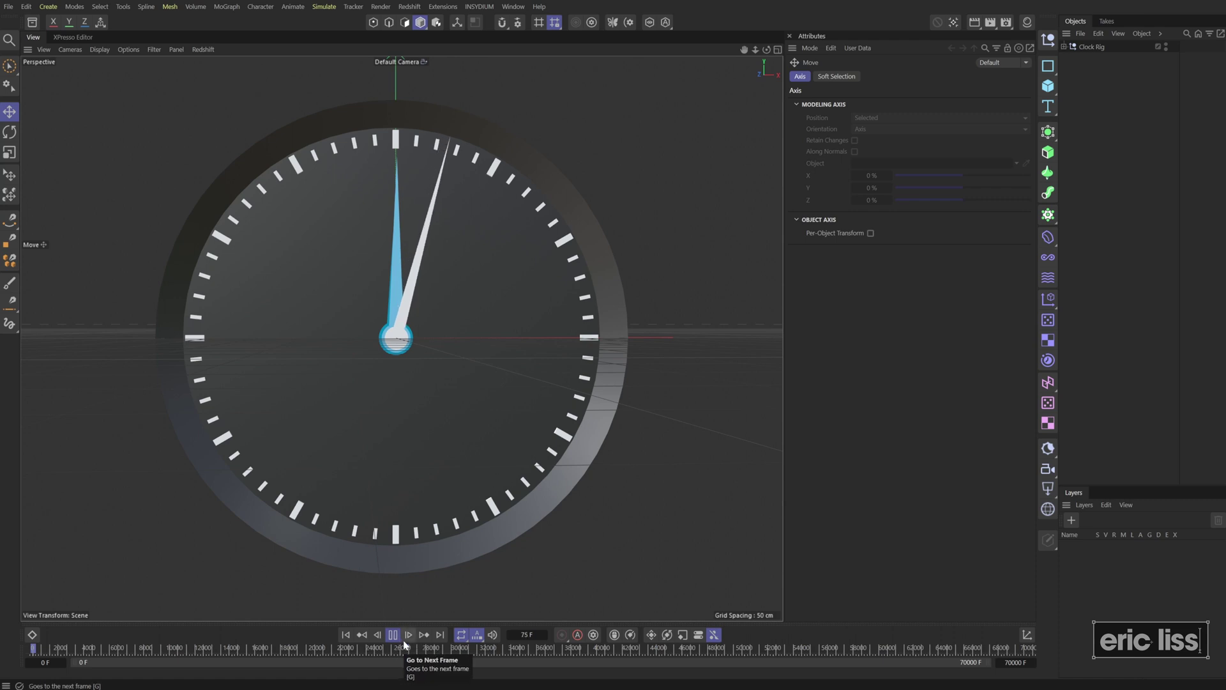
drag(403, 645, 1035, 651)
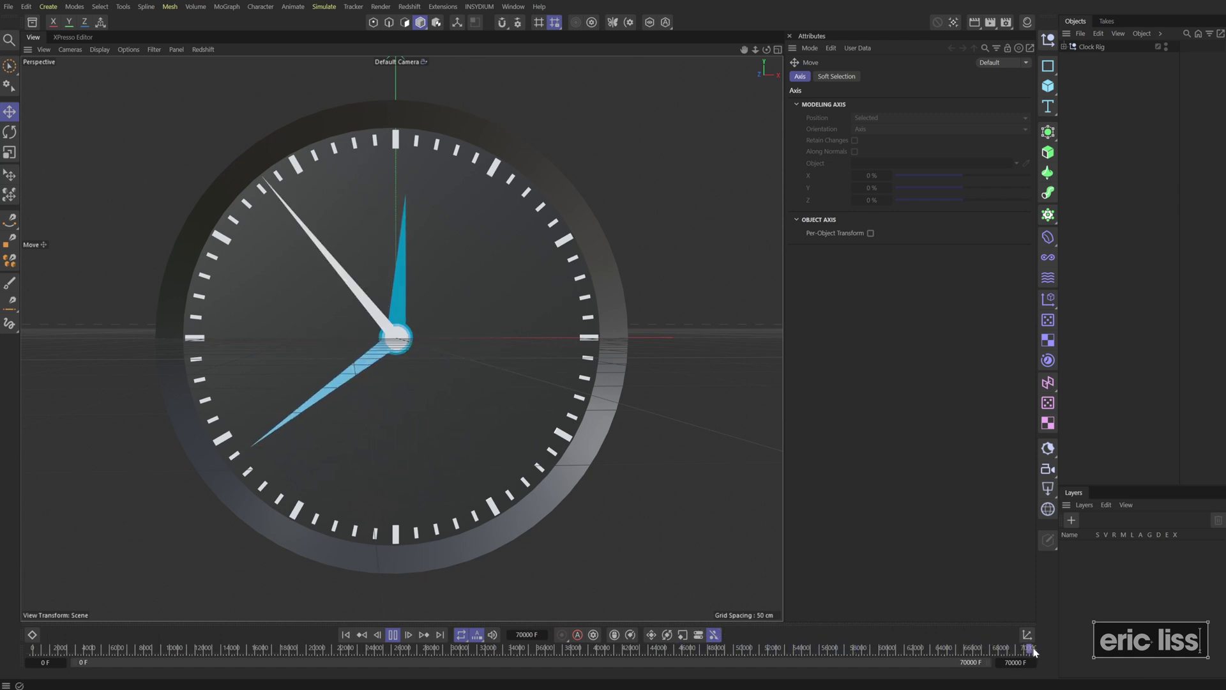
click(393, 634)
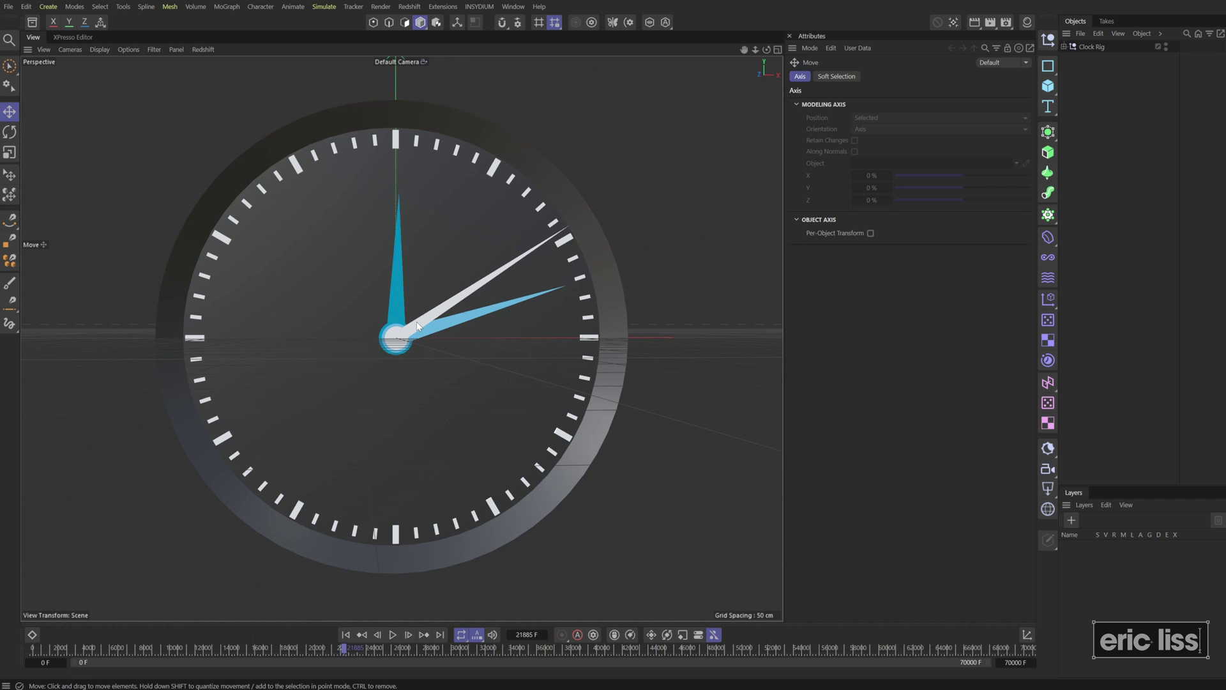
Set the Clock Rig's Hour Offset to 15 and play the animation.
click(1089, 47)
click(918, 78)
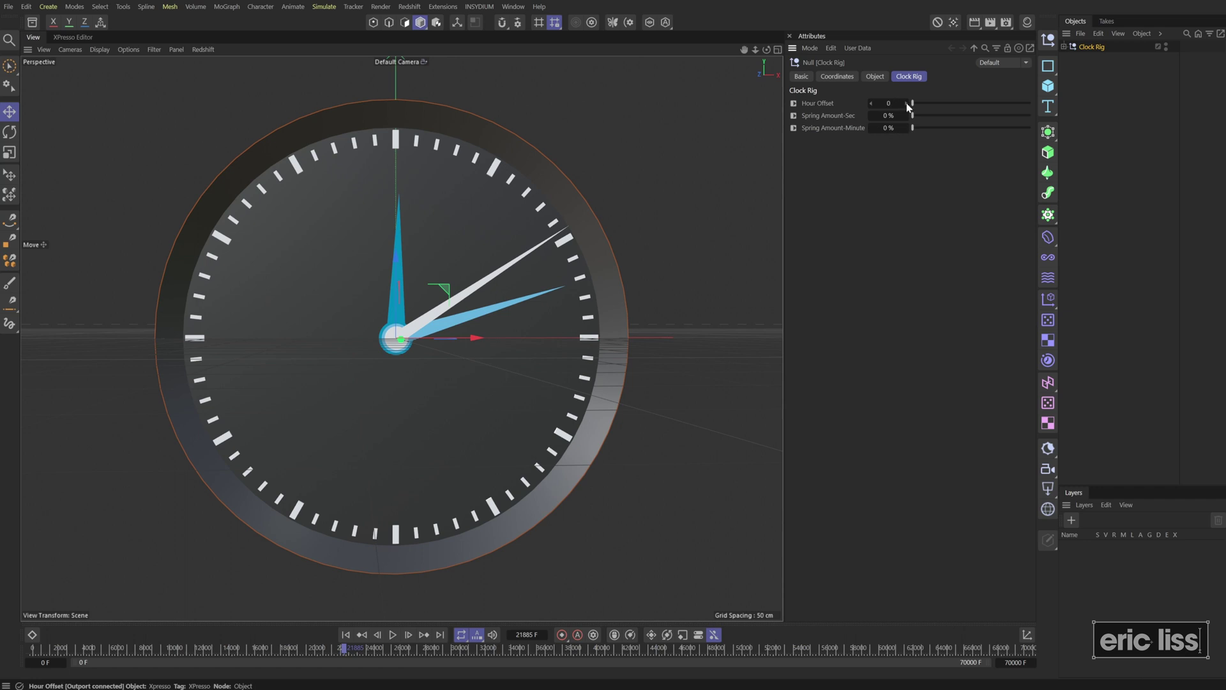
drag(914, 105, 943, 102)
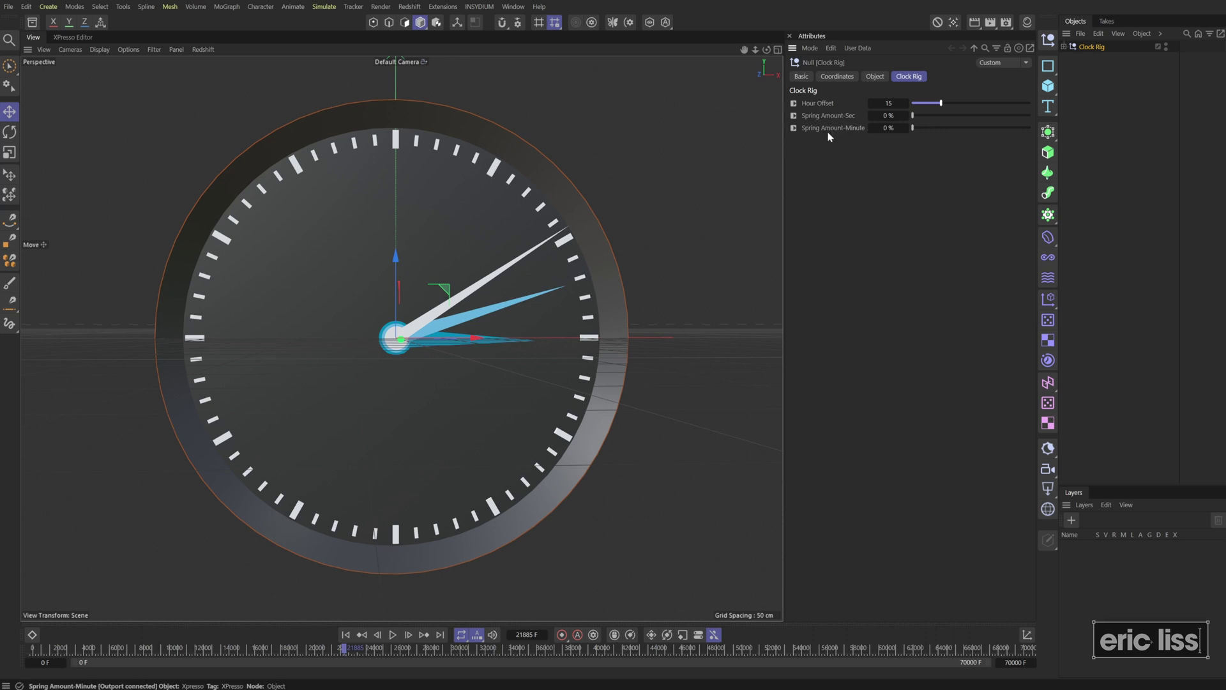
click(396, 633)
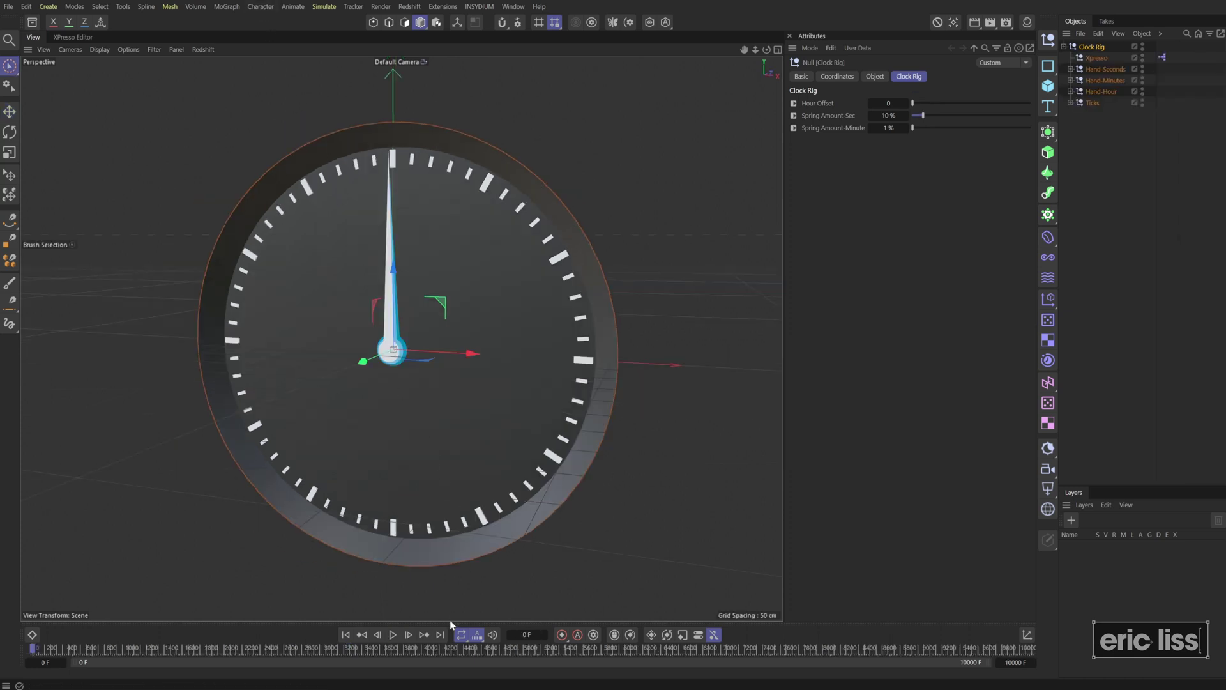
Play the sprung clock and try Spring Amount-Sec at 27% and Spring Amount-Minute at 6%.
key(space)
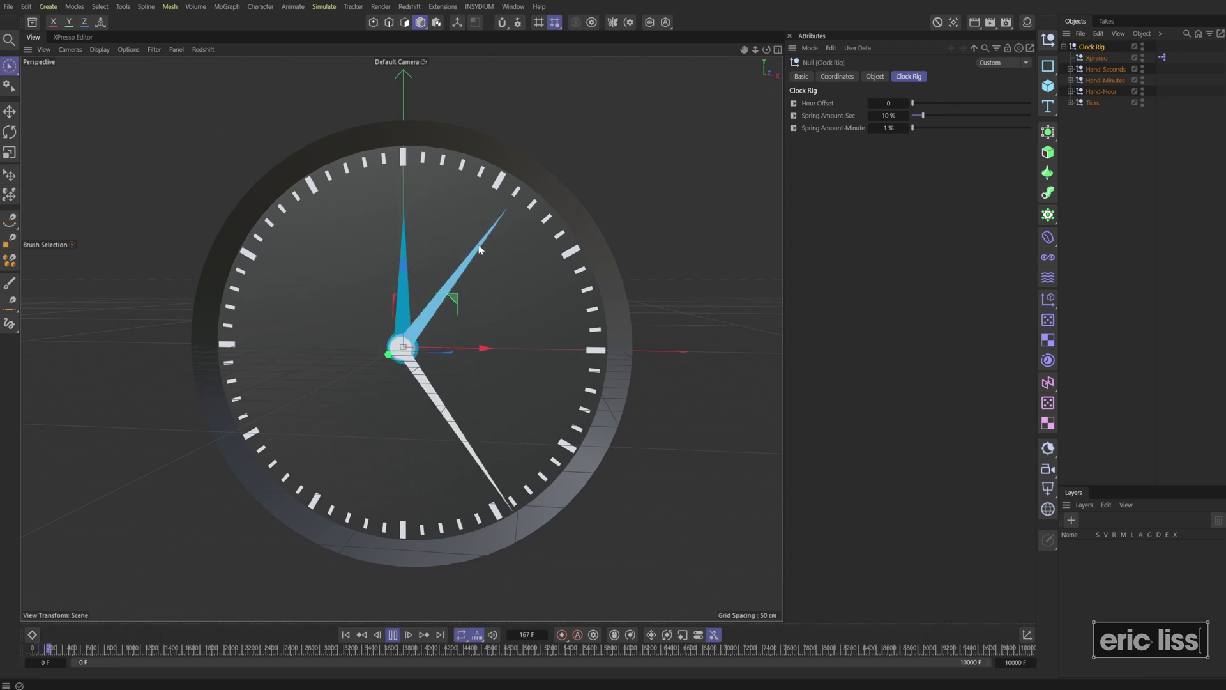
scroll(535, 239, up, 4)
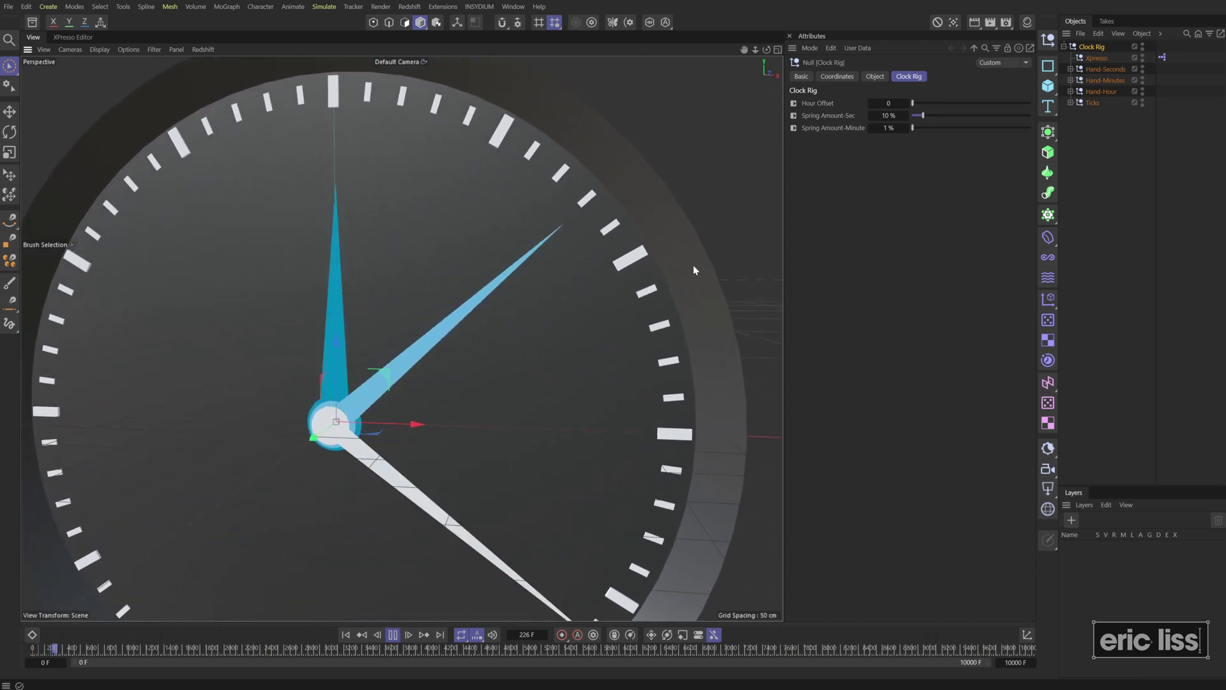
mouse_move(923, 115)
mouse_down()
mouse_move(944, 116)
mouse_move(909, 131)
mouse_up()
click(907, 129)
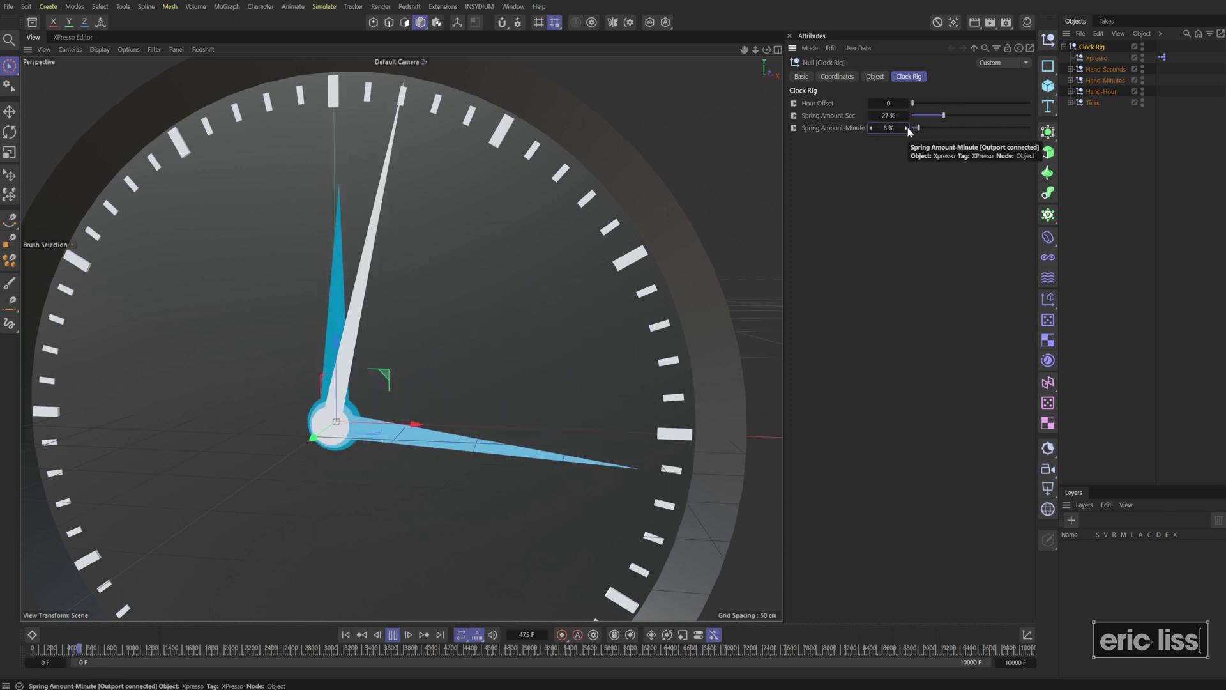
Set Spring Amount-Sec to 2% and Spring Amount-Minute to 1% on the Clock Rig, and stop playback after checking the hands.
double_click(880, 128)
text(6)
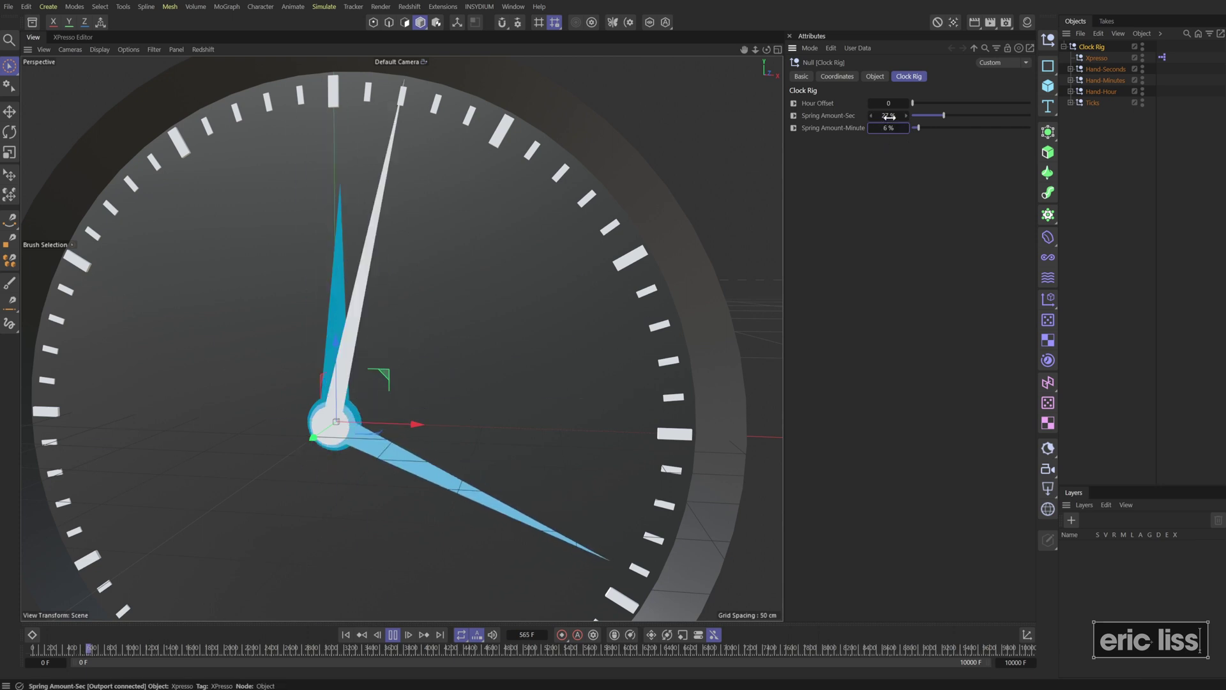
key(shift+Tab)
text(2)
key(Tab)
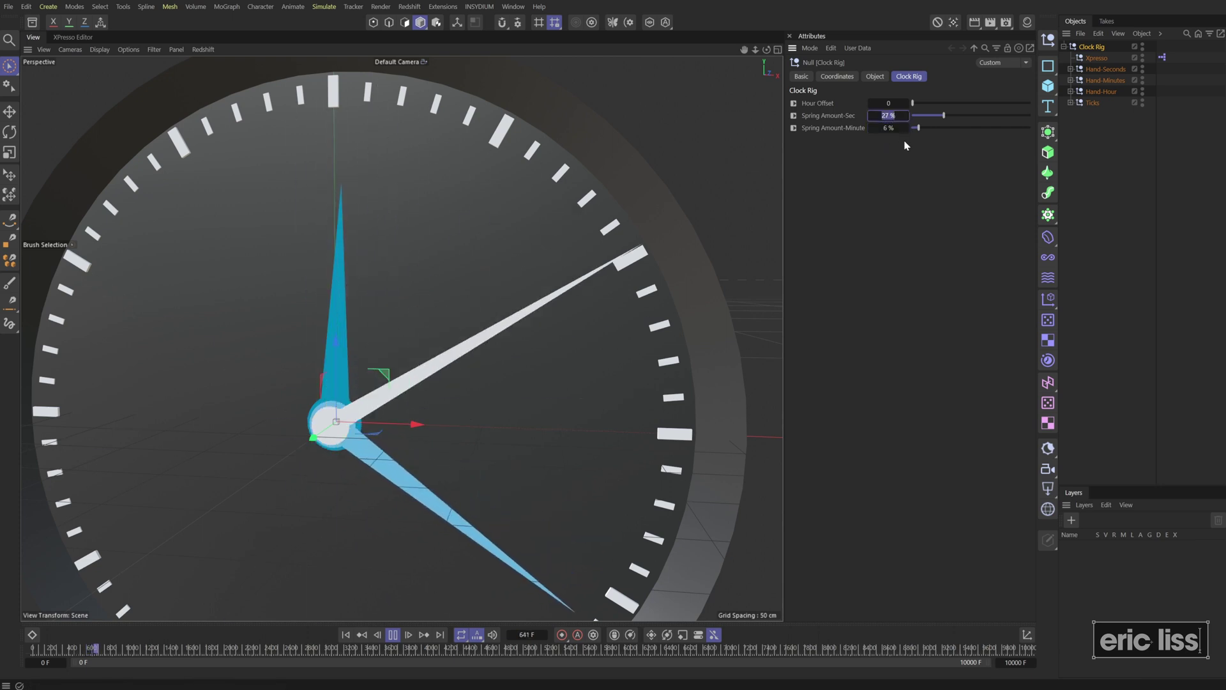
text(1)
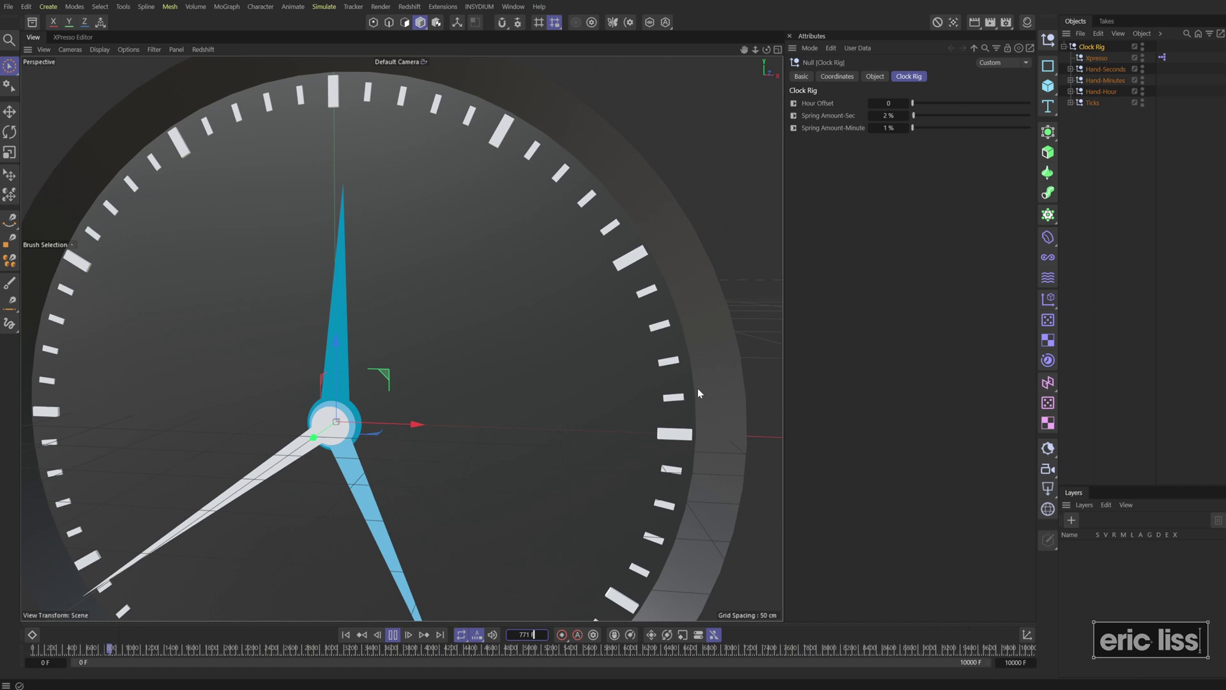
alt+drag(697, 389, 447, 511)
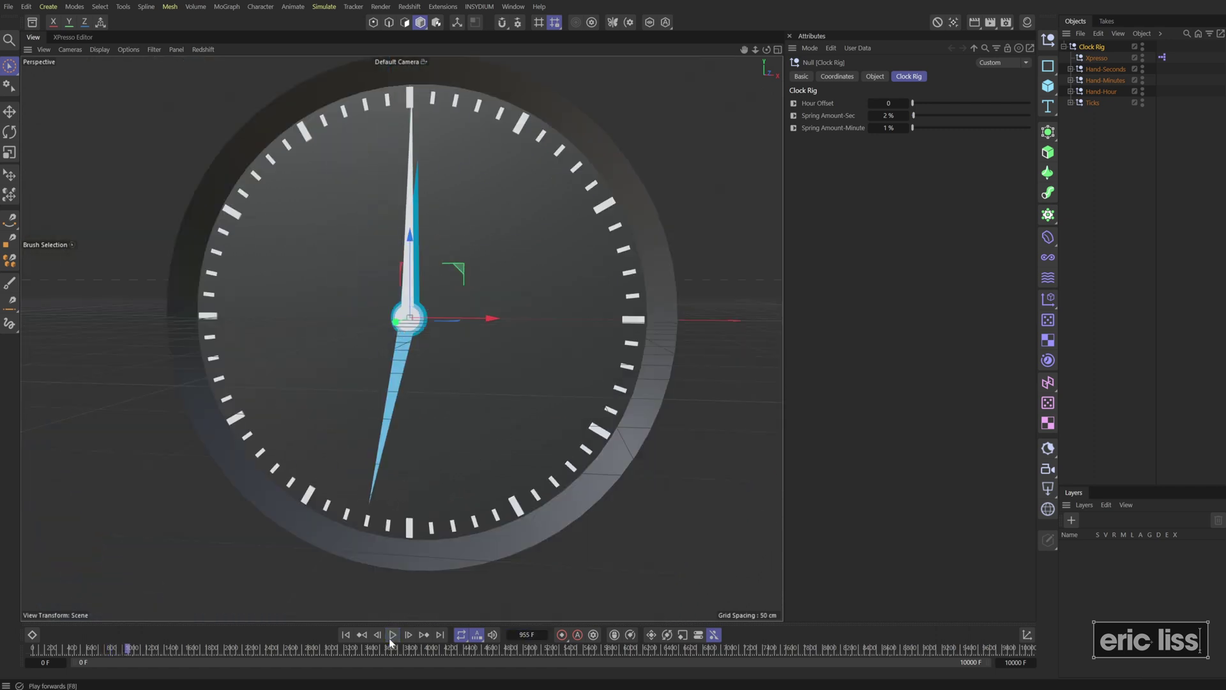
click(392, 634)
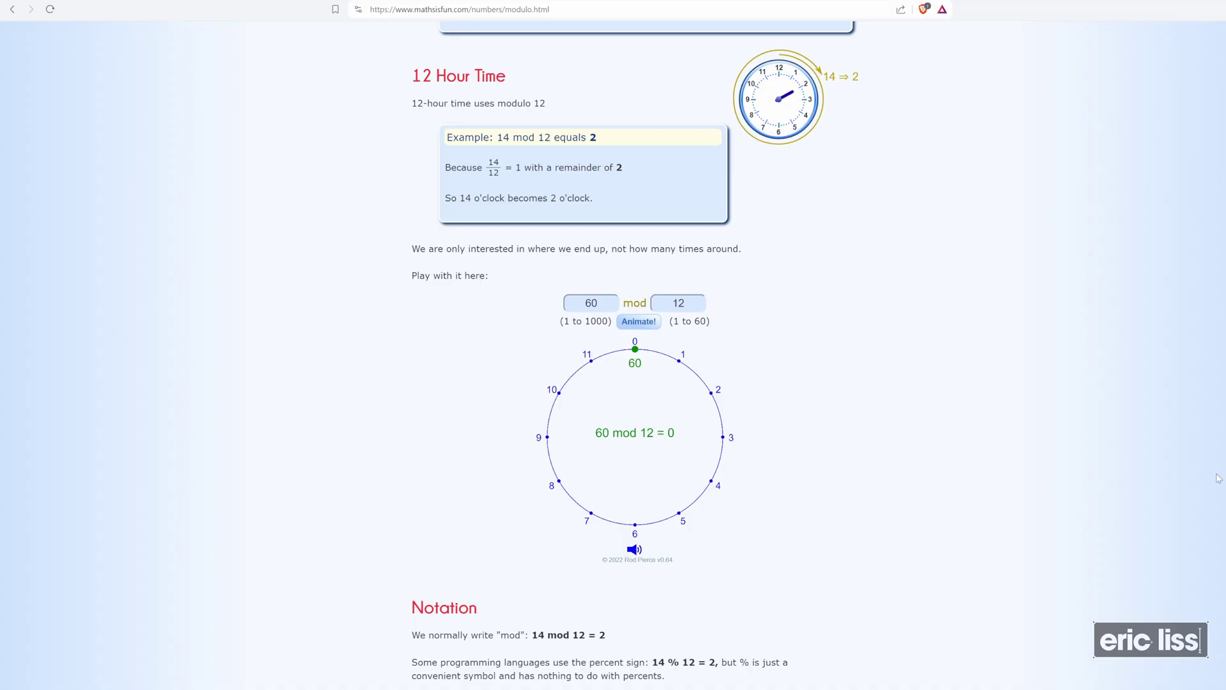
Switch to the browser and review the Modulo Operation page's definition, 12-hour time example and mod calculator inputs.
scroll(844, 460, up, 4)
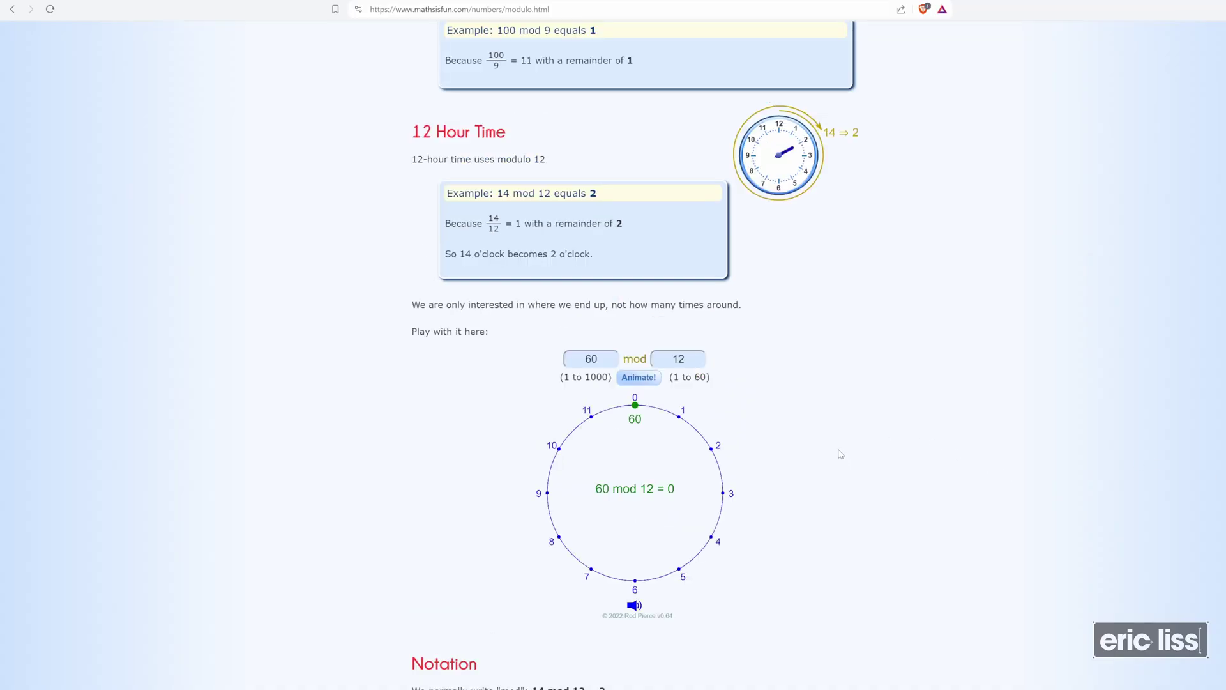
scroll(840, 452, up, 1)
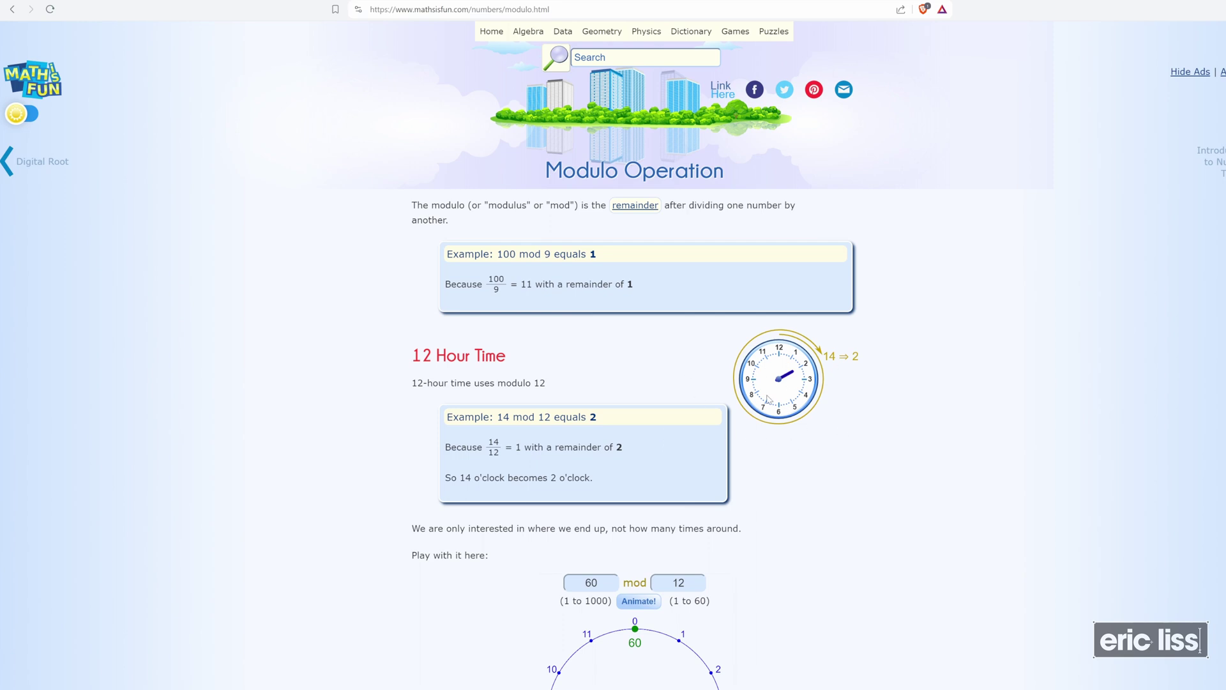
scroll(731, 467, down, 4)
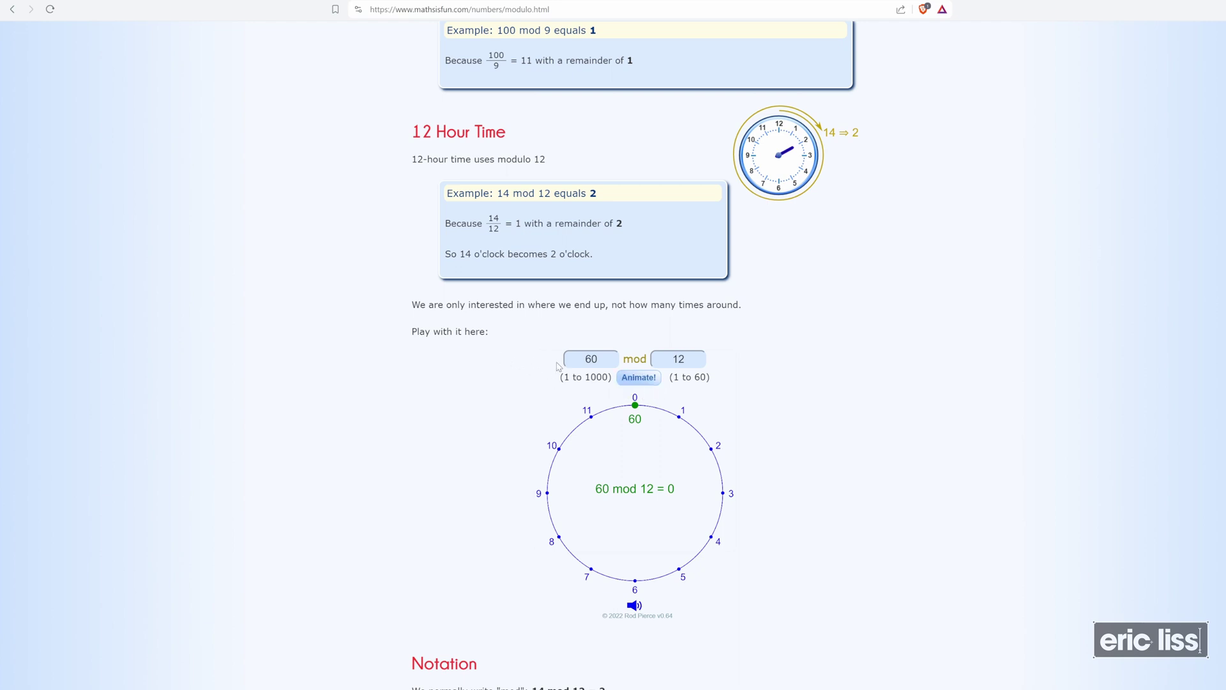
double_click(583, 359)
drag(587, 360, 600, 360)
drag(674, 358, 686, 359)
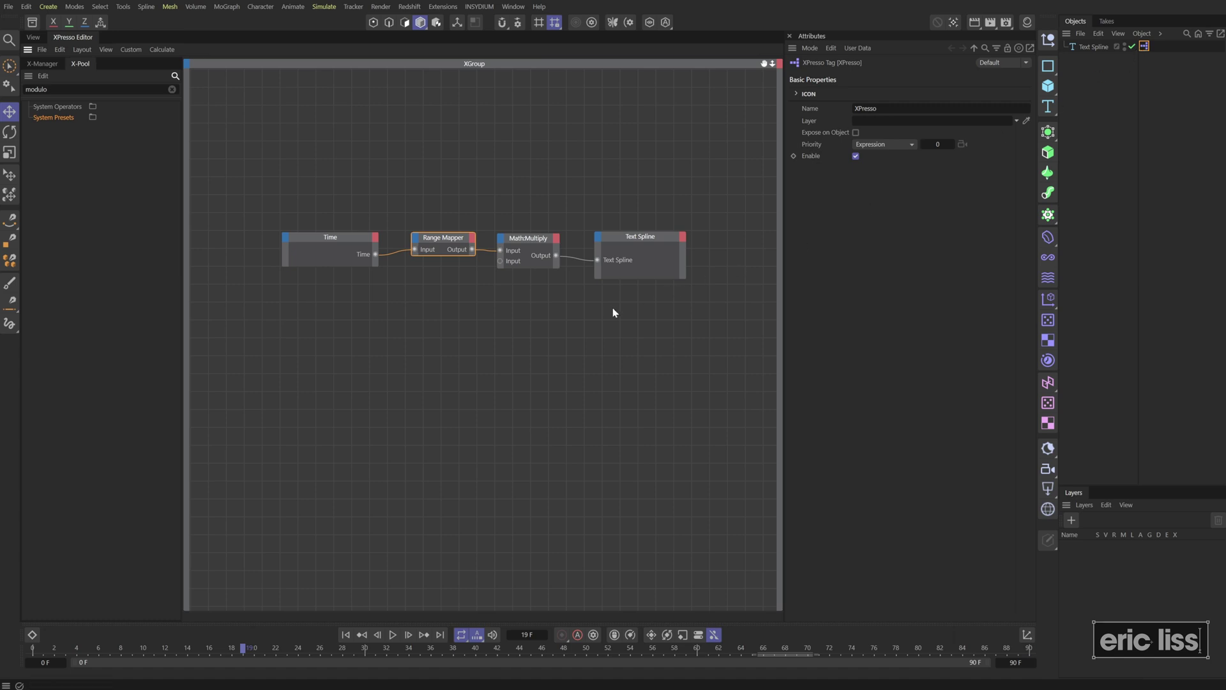
In Cinema 4D, examine the Range Mapper's modulo and output settings and the Math:Multiply node, and play the text spline animation.
click(451, 252)
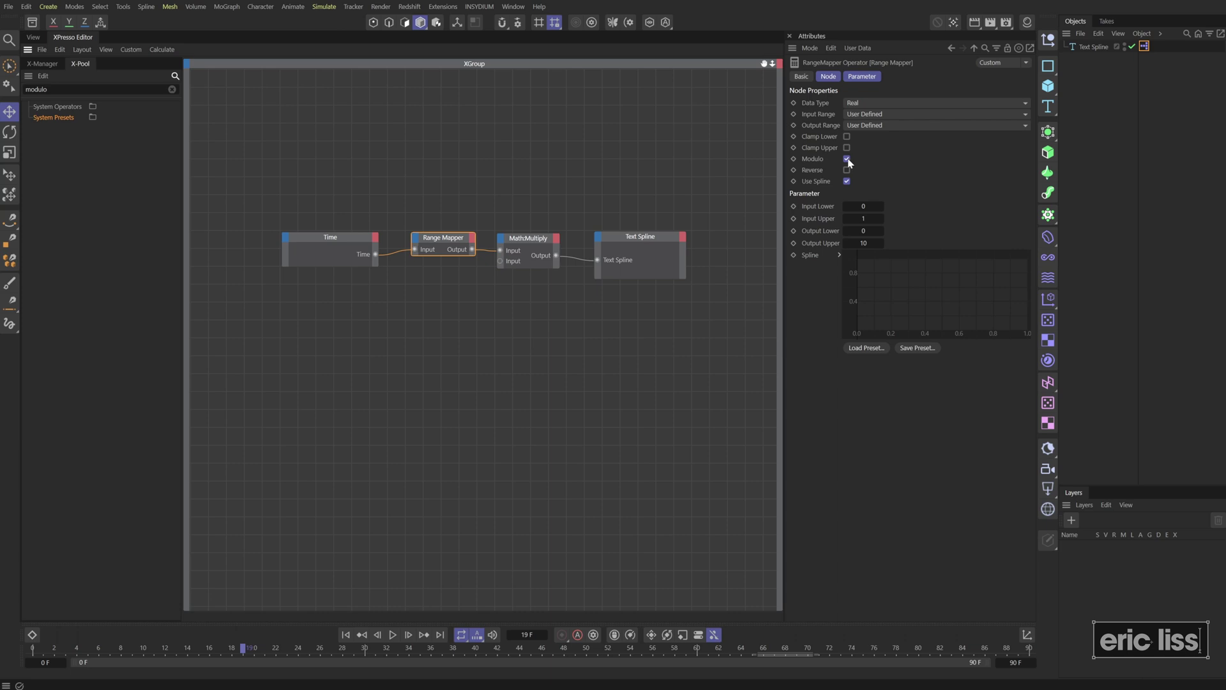
click(864, 243)
click(520, 240)
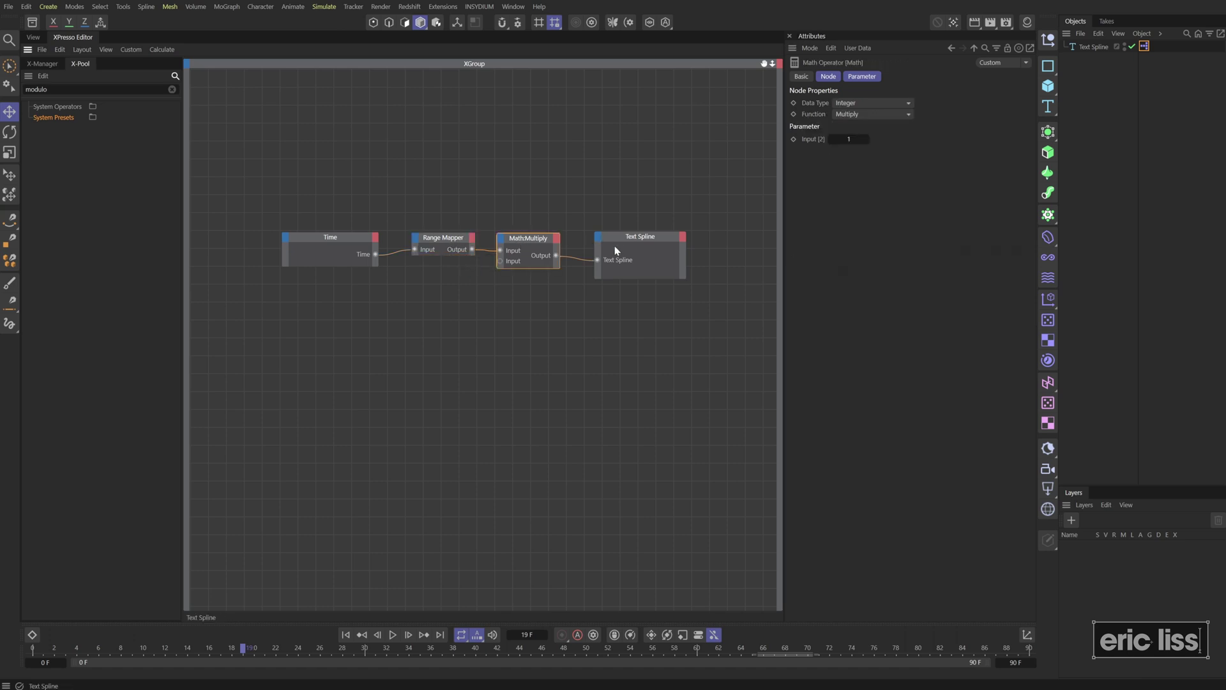
click(34, 39)
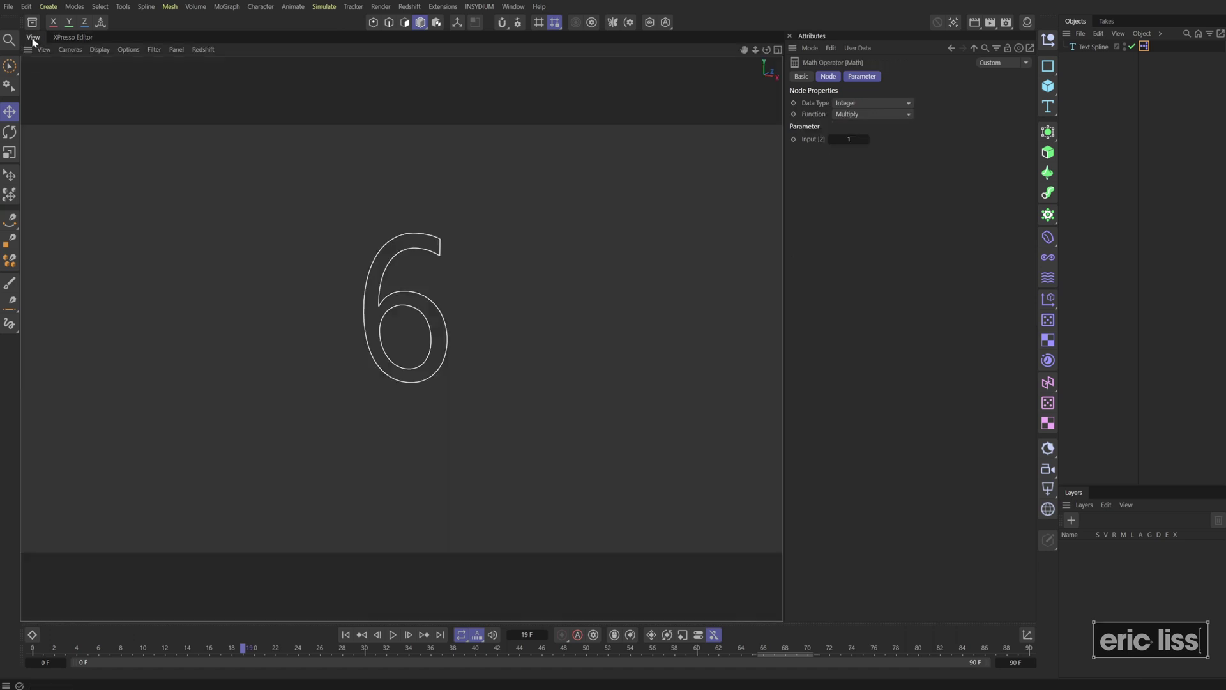
click(393, 634)
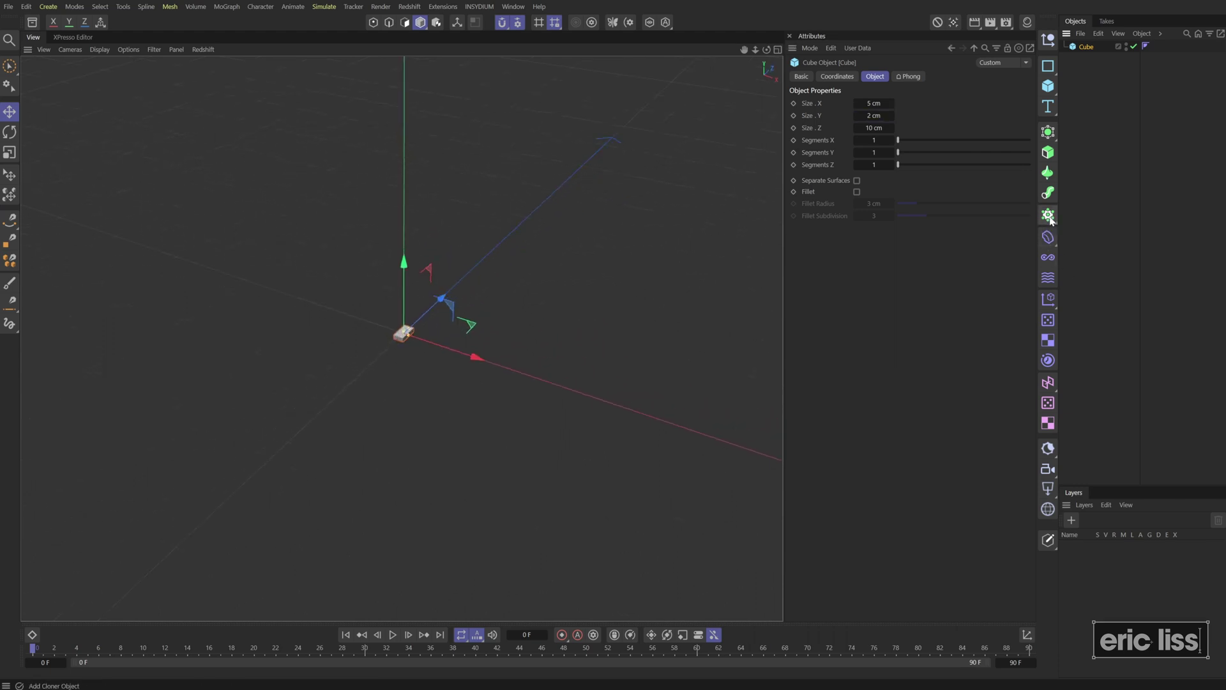
Put the small cube in a Cloner set to Radial mode, with a count of 12 and a radius of 150 cm.
alt+click(1048, 215)
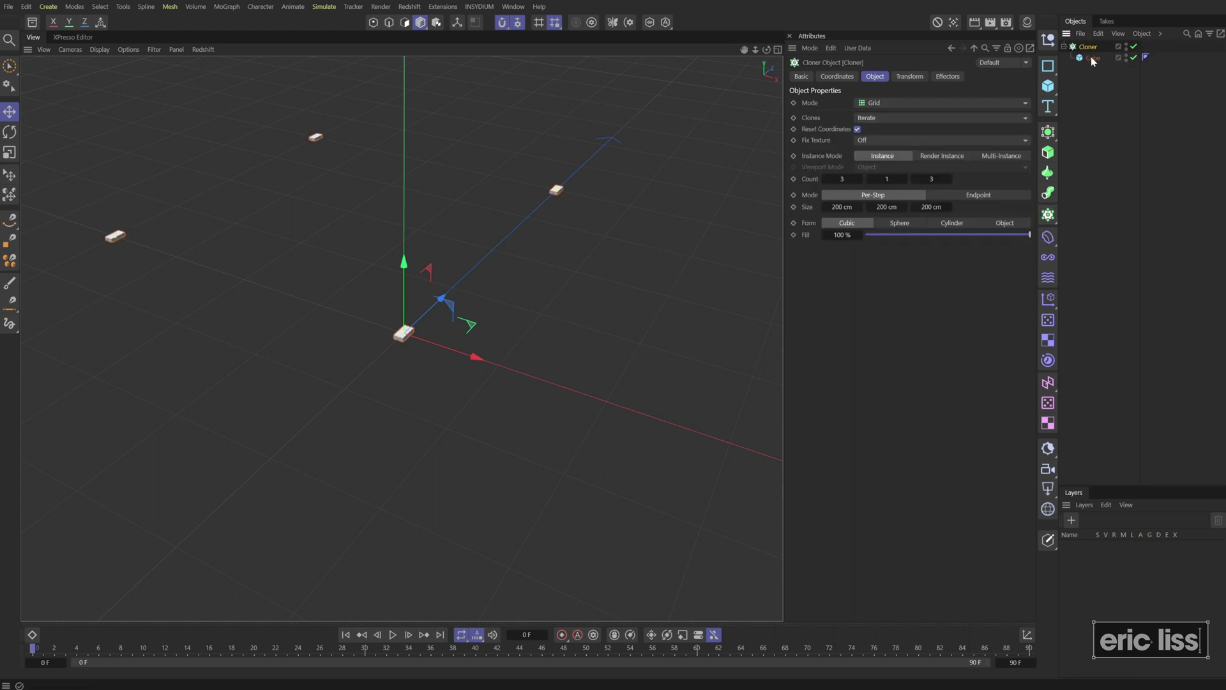
click(881, 103)
click(893, 140)
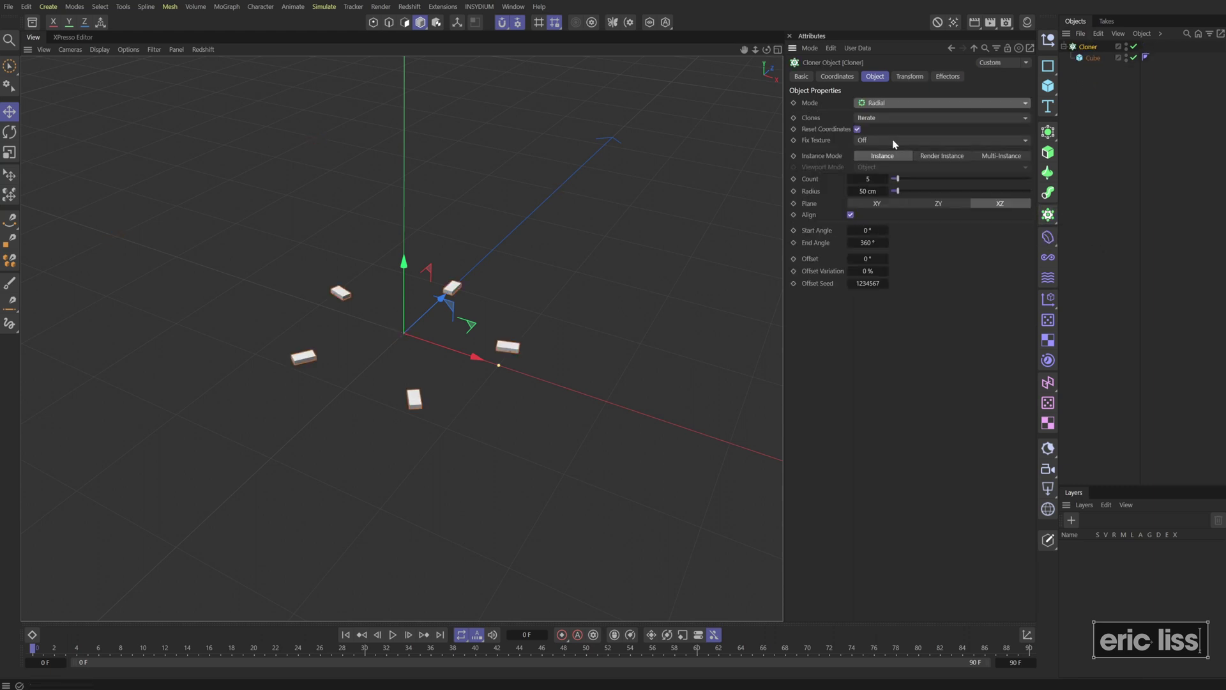
mouse_move(887, 181)
mouse_down()
mouse_move(905, 194)
mouse_move(880, 191)
mouse_up()
click(879, 191)
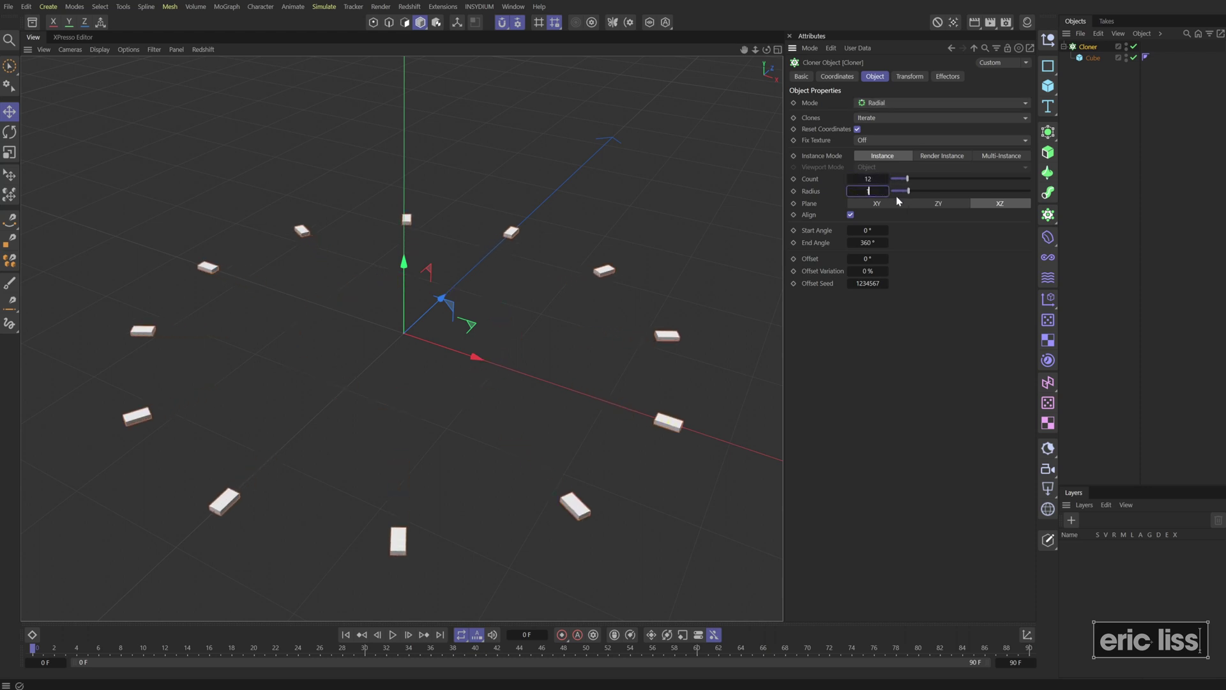
text(150)
key(Return)
Switch to the Top view of the cube ring and rename the cloner 12.
middle_click(632, 285)
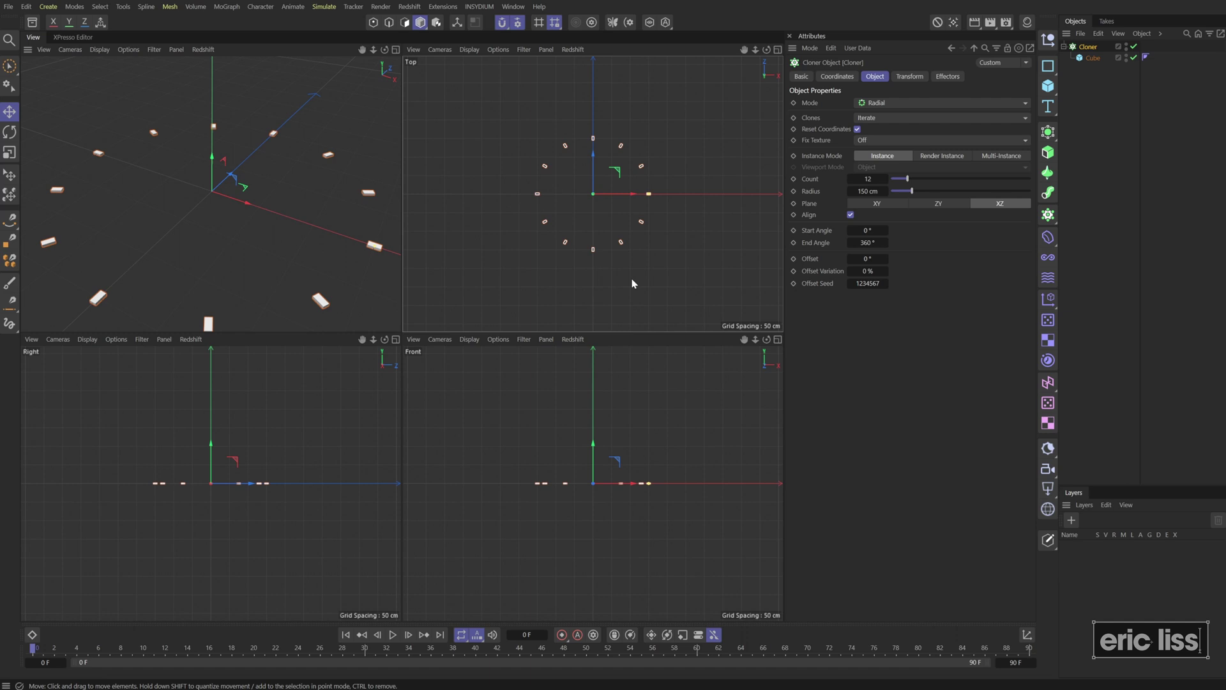
middle_click(603, 221)
scroll(412, 321, up, 5)
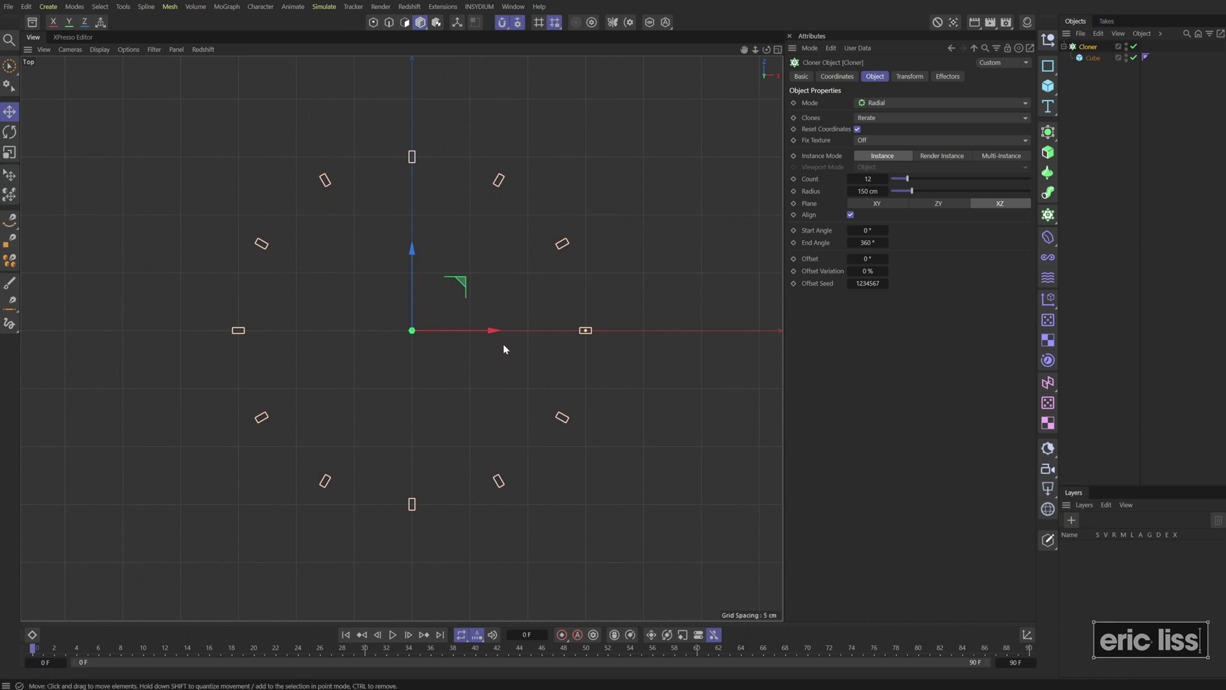
double_click(1088, 47)
text(12)
key(Return)
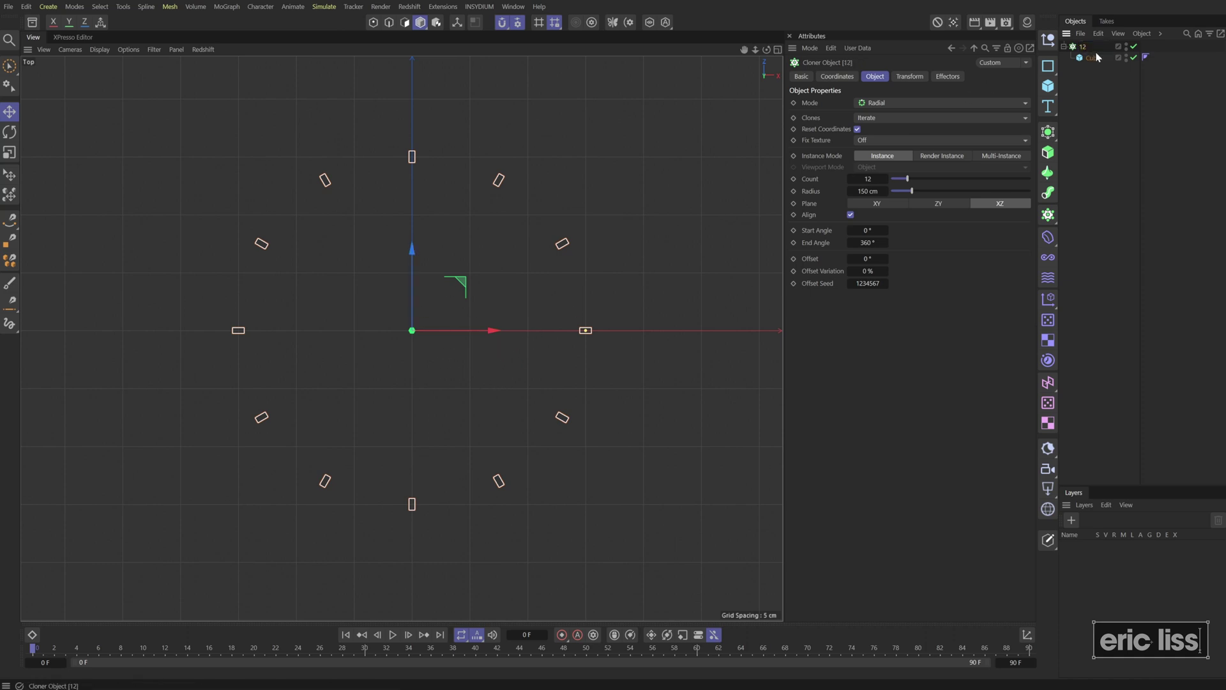
Duplicate the 12 cloner, rename the copy 60 and set its count to 60.
ctrl+drag(1082, 60, 1083, 62)
double_click(1085, 59)
text(60)
key(Return)
click(867, 179)
text(60)
key(Return)
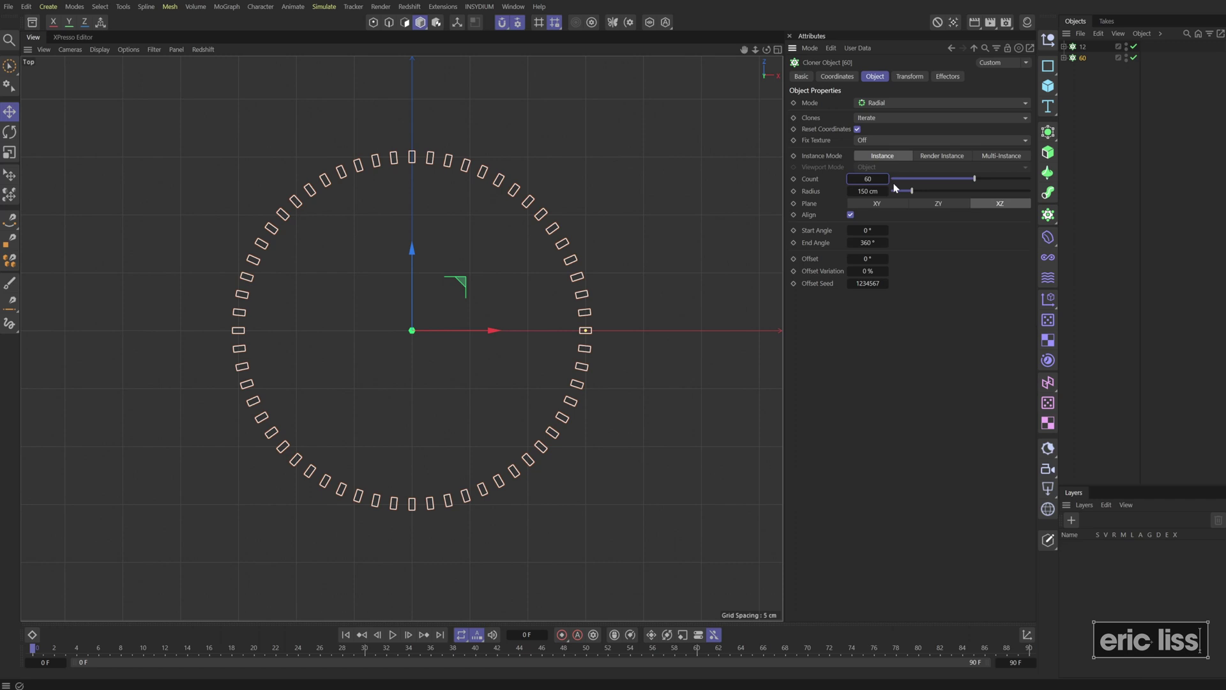
Scale the cube inside the 60 cloner down to about half its size to make smaller minute ticks.
click(1063, 57)
click(1092, 69)
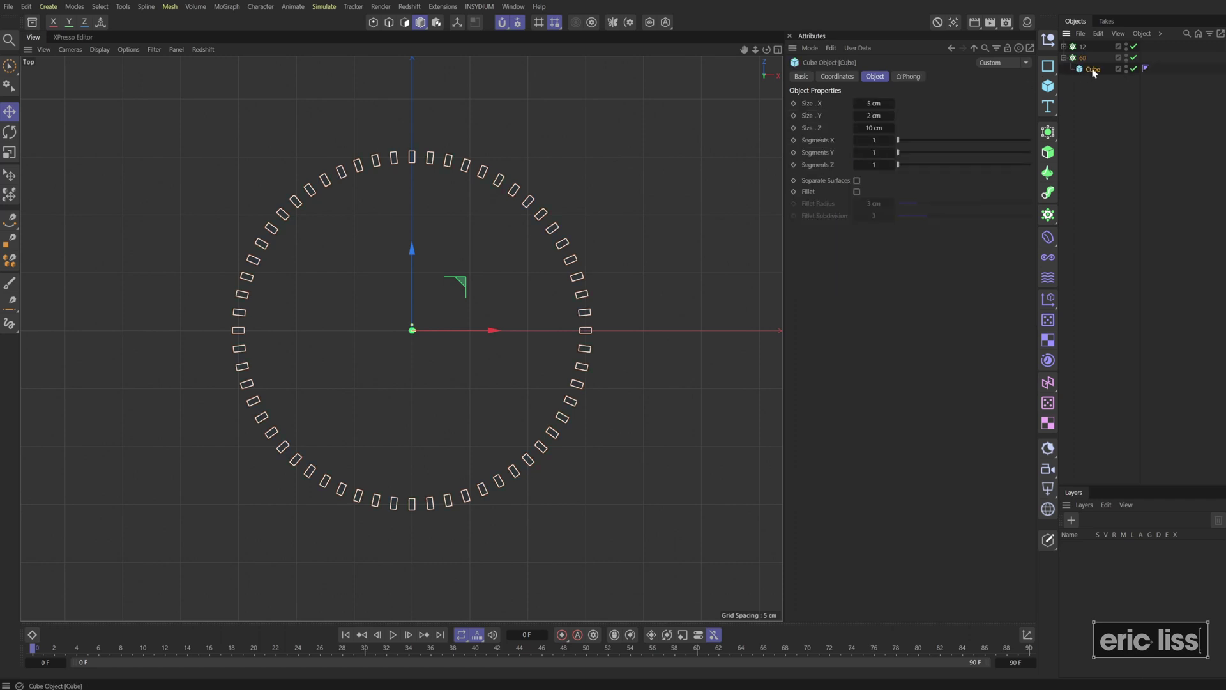
click(1087, 86)
click(1064, 57)
key(t)
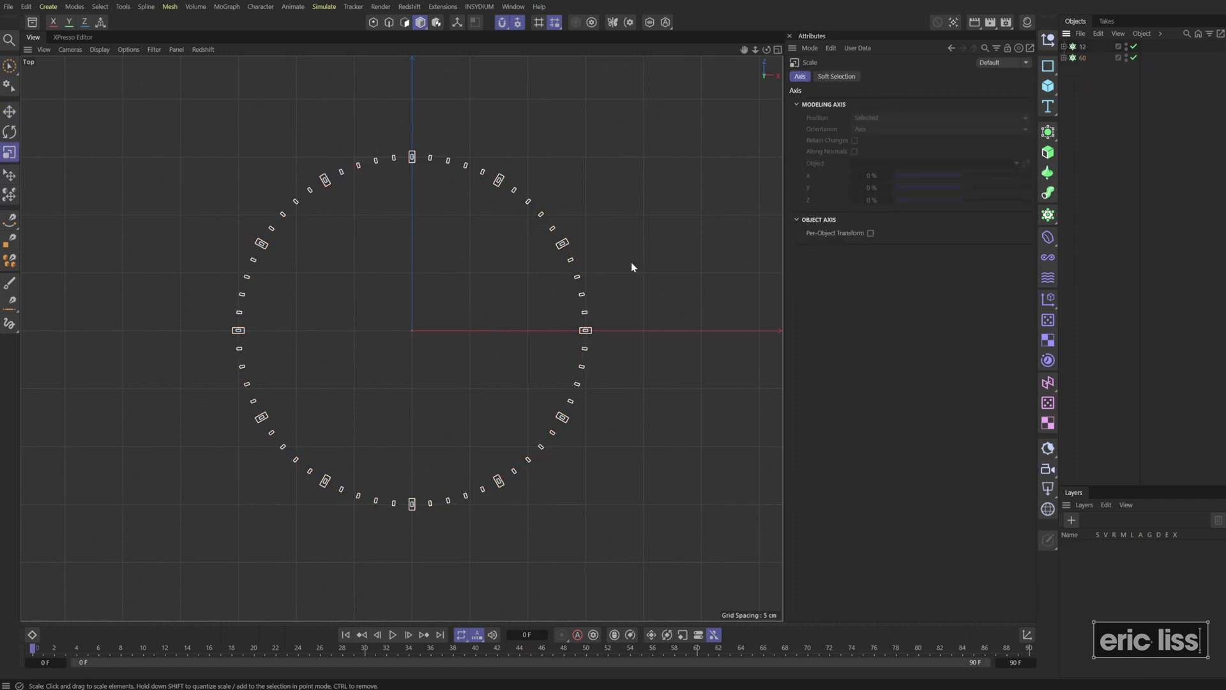
Add a Polygon object at the centre of the clock face in the Top view.
middle_click(528, 306)
middle_click(312, 221)
key(F2)
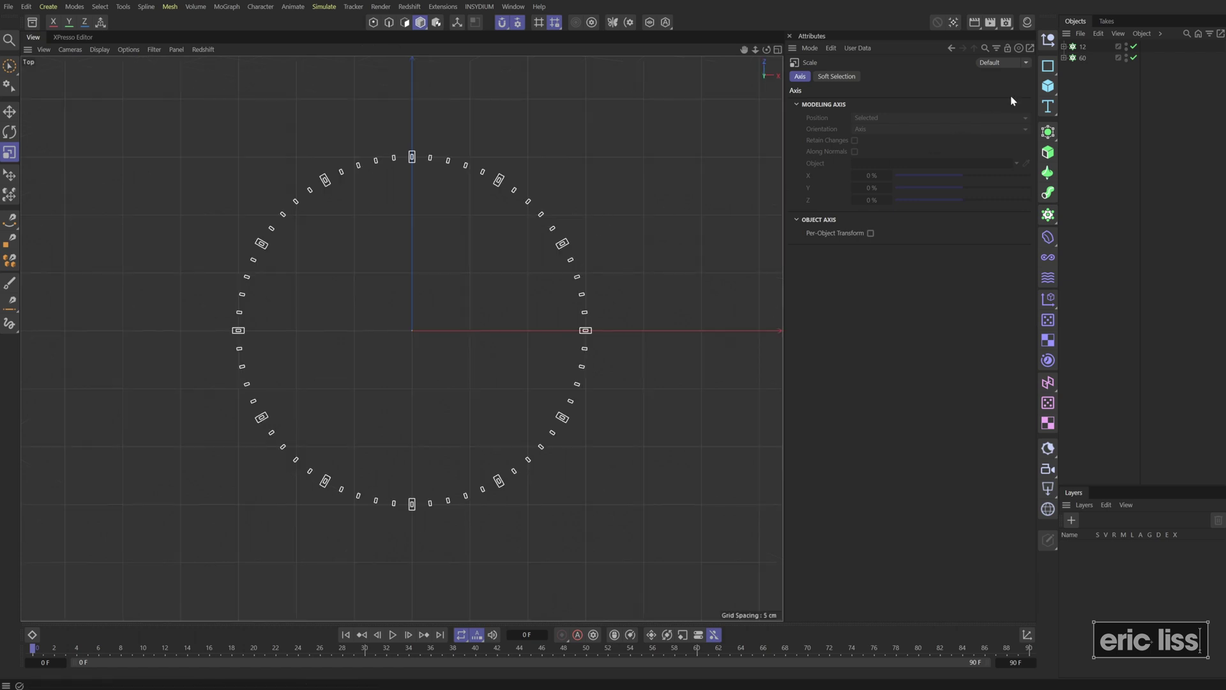
click(1048, 85)
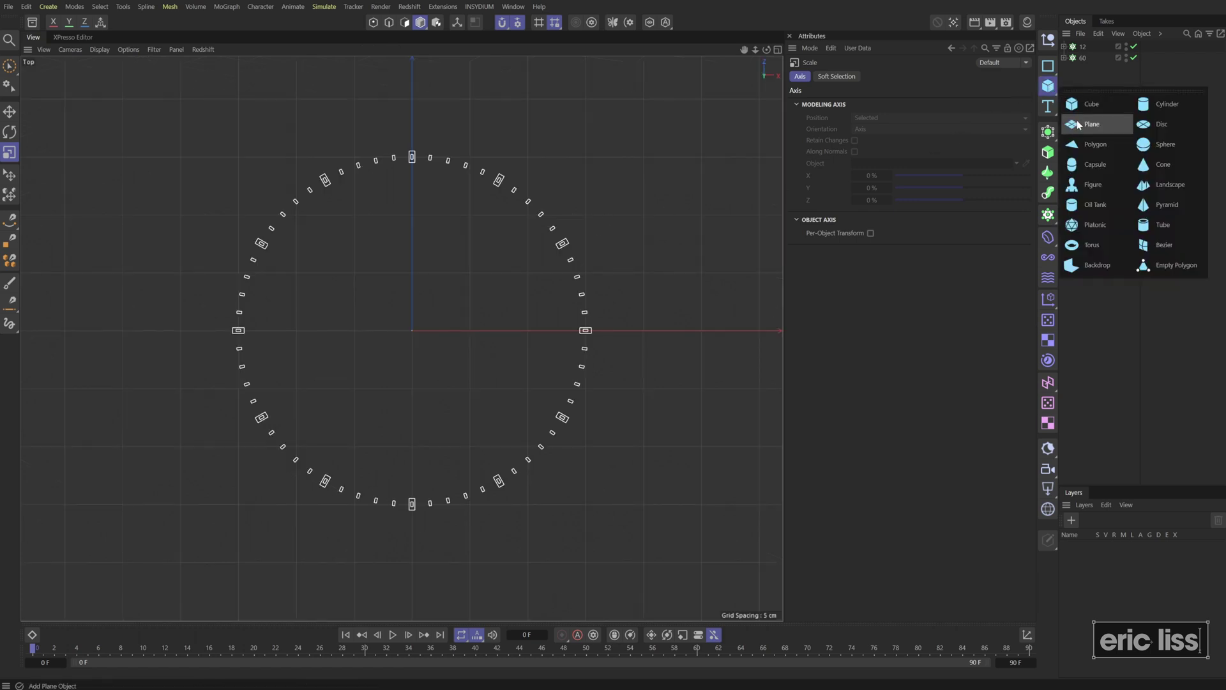
click(1091, 147)
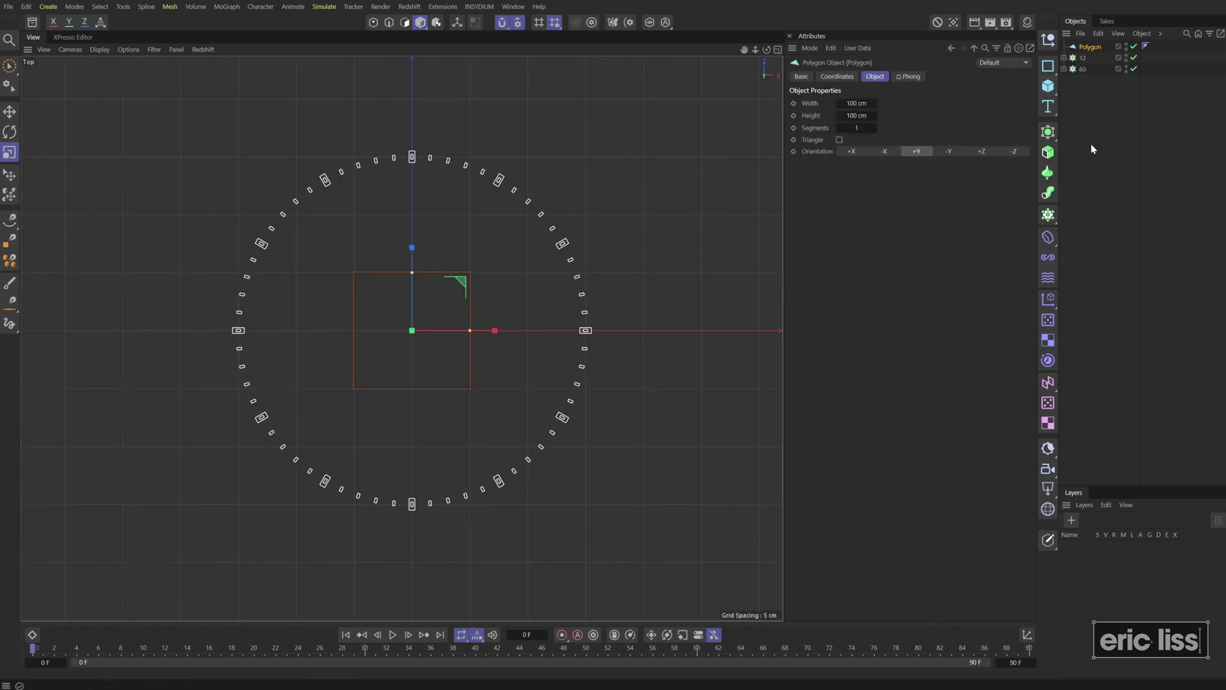
Make the polygon a triangle and narrow its width into a slim clock hand with its tip at the 12 o'clock tick.
click(839, 140)
key(e)
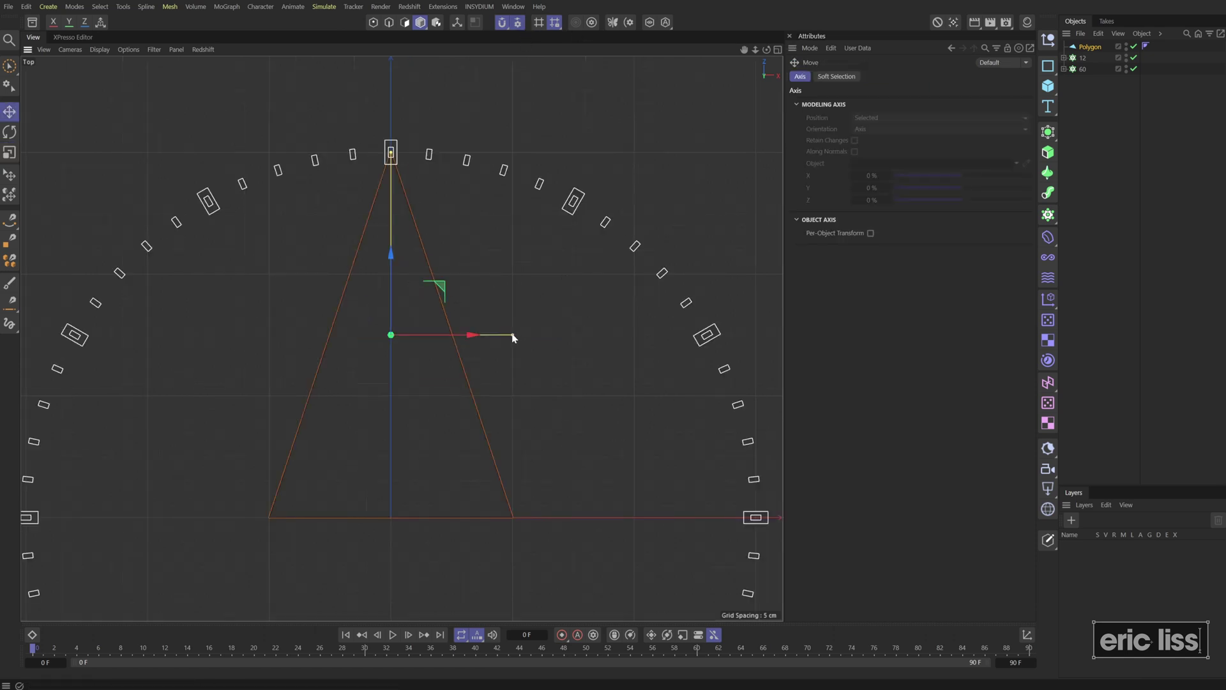
drag(513, 336, 403, 336)
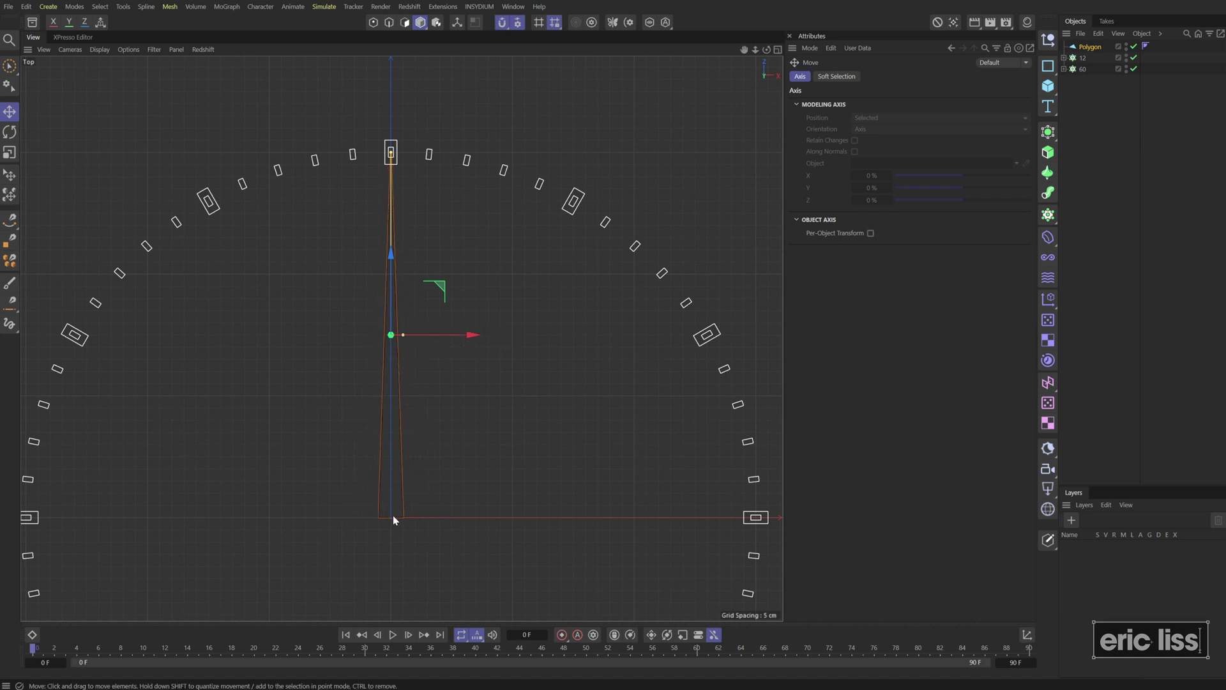
Make the triangle editable and move its axis to the base of the hand at the clock's centre.
key(c)
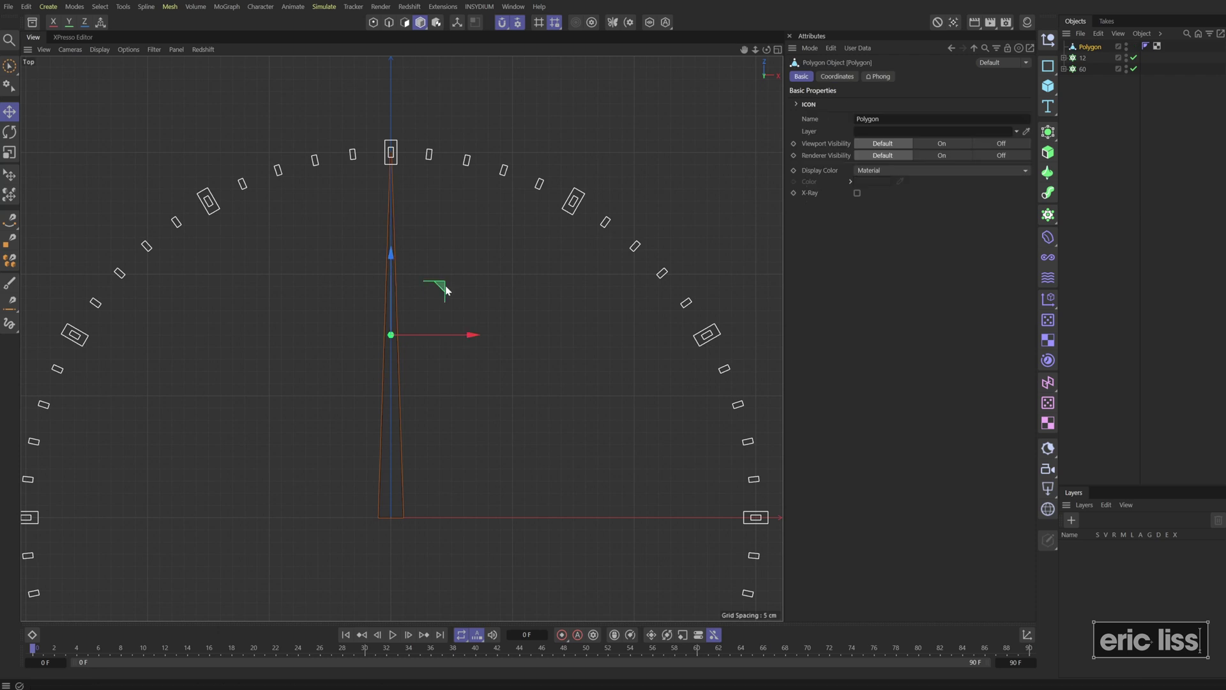
key(l)
drag(434, 285, 441, 472)
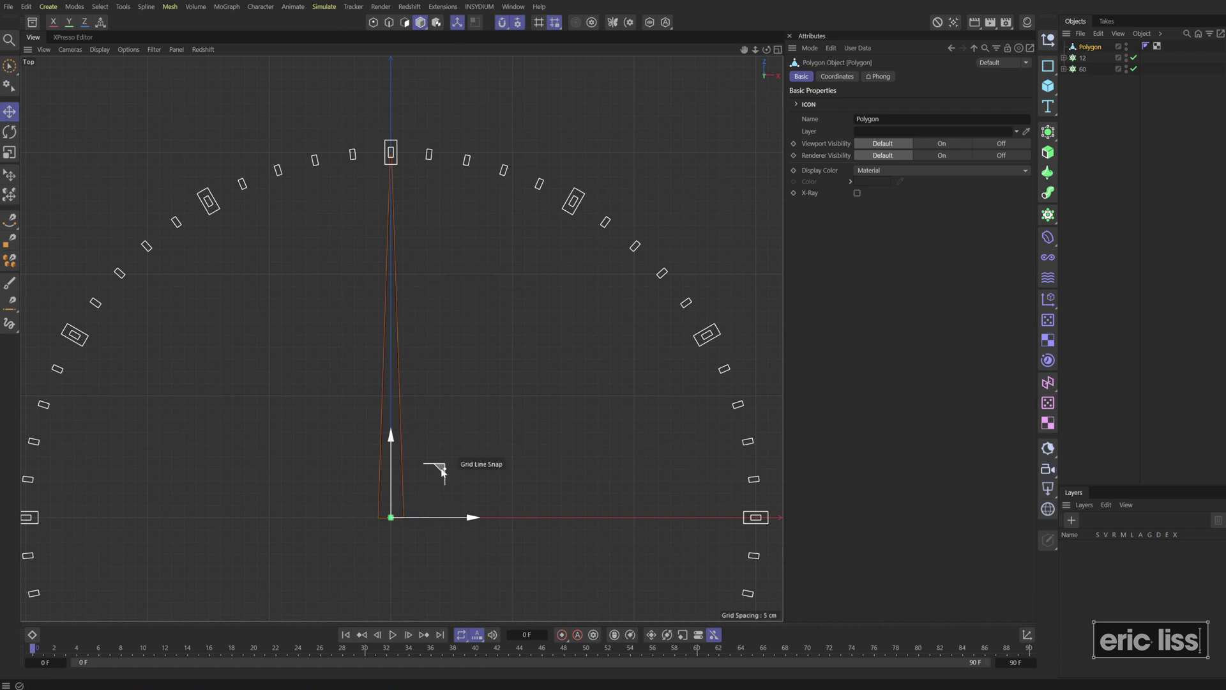
key(r)
mouse_move(444, 470)
mouse_down()
mouse_move(375, 555)
mouse_move(415, 548)
mouse_move(412, 478)
mouse_move(425, 474)
mouse_up()
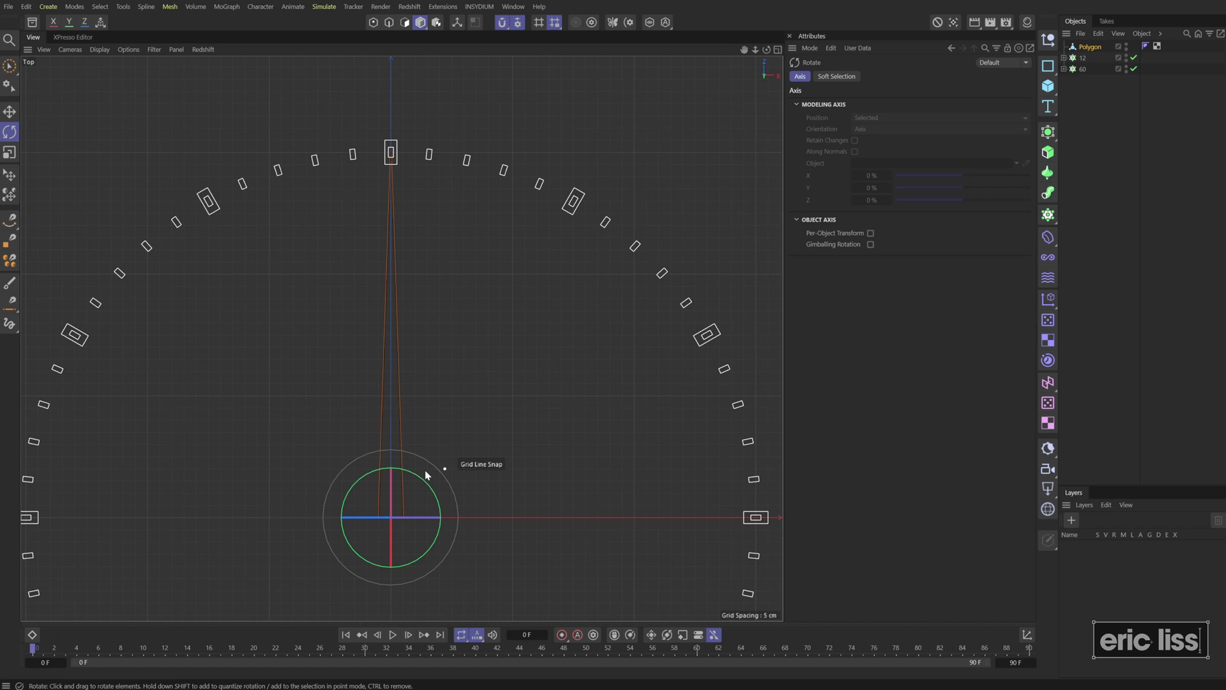
key(e)
key(F1)
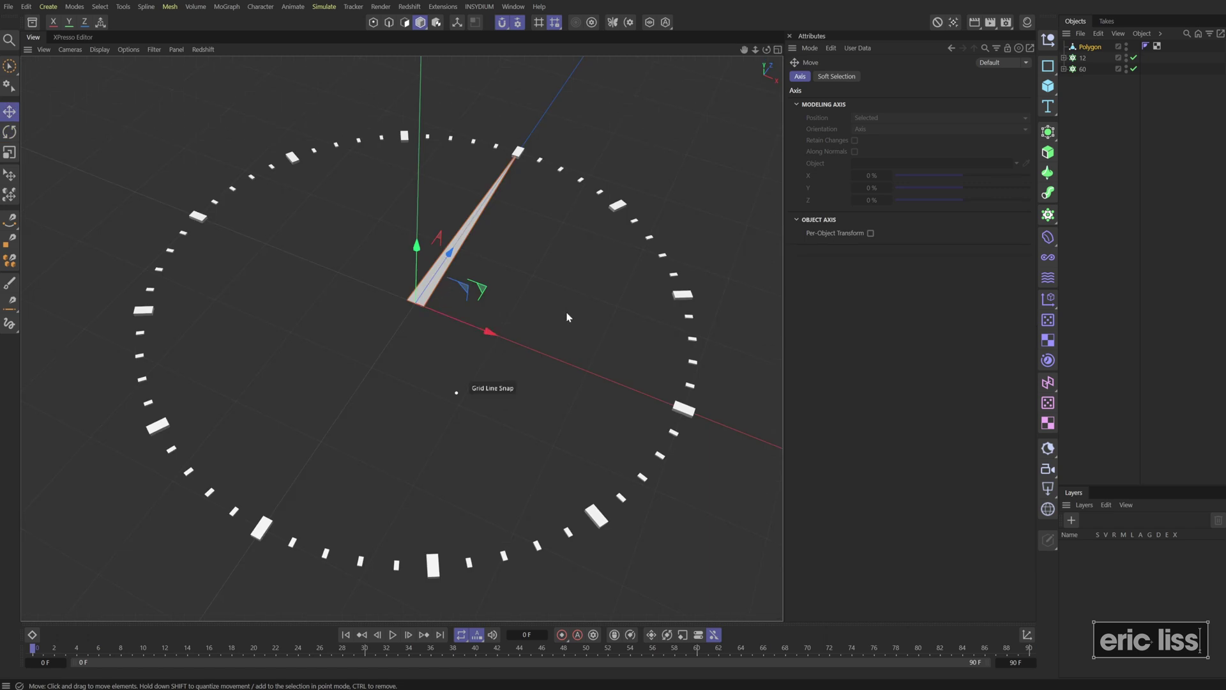
Rename the polygon Hand-Sec.
double_click(1090, 46)
text(Hand Sec)
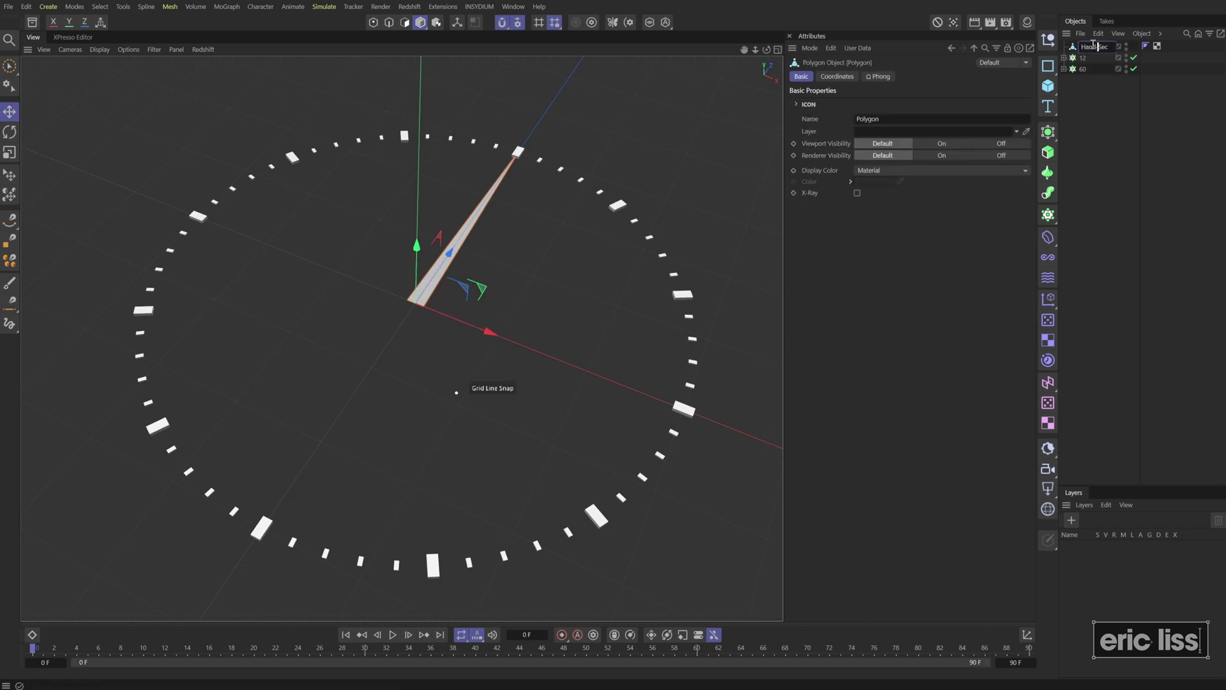
key(Return)
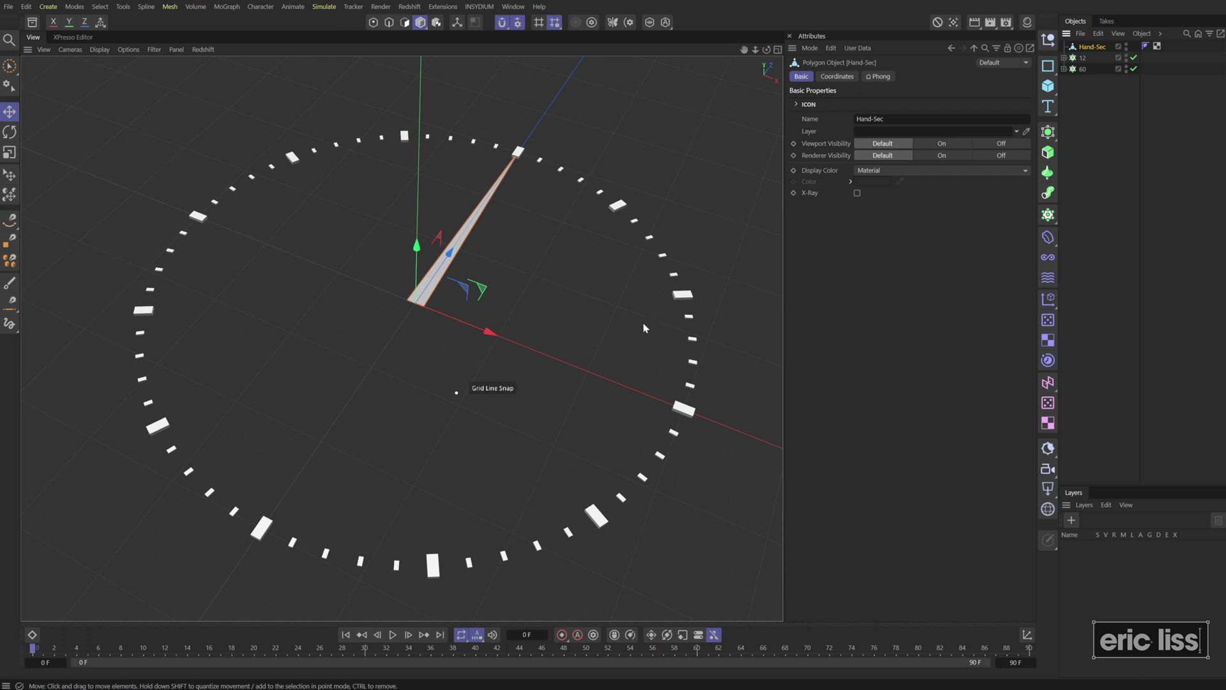
Put the Hand-Sec polygon inside a cloner in Linear mode with a count of 1.
alt+click(1048, 216)
click(882, 103)
click(879, 133)
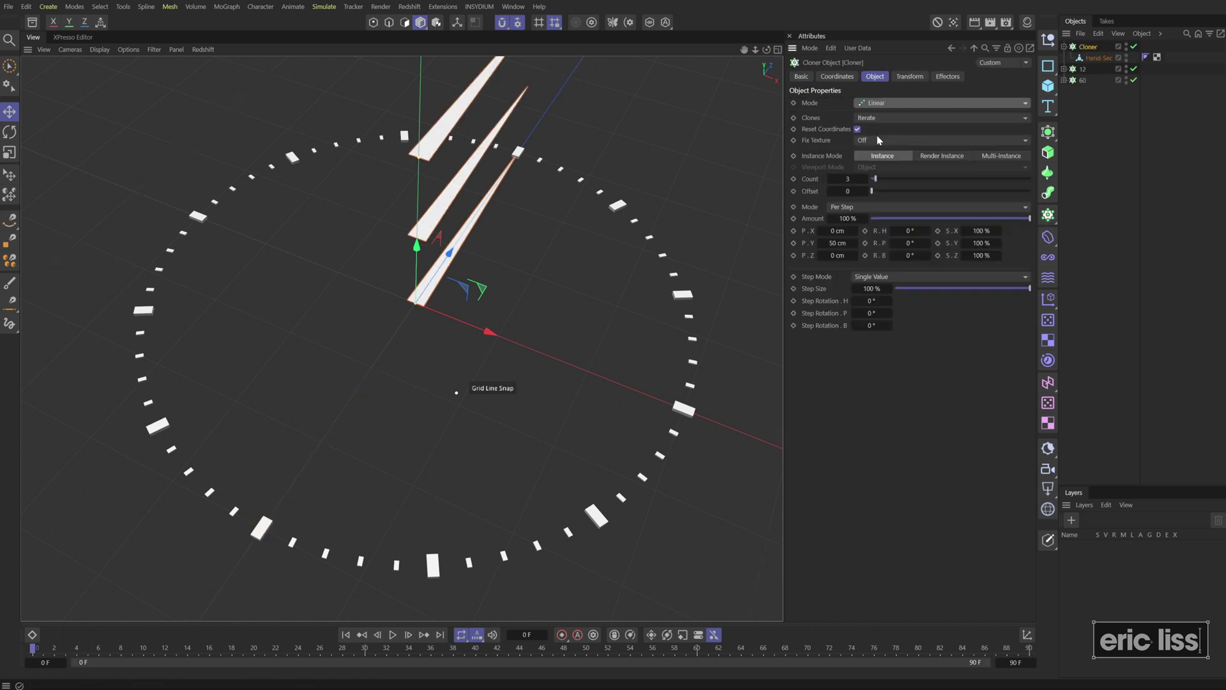
drag(856, 181, 852, 181)
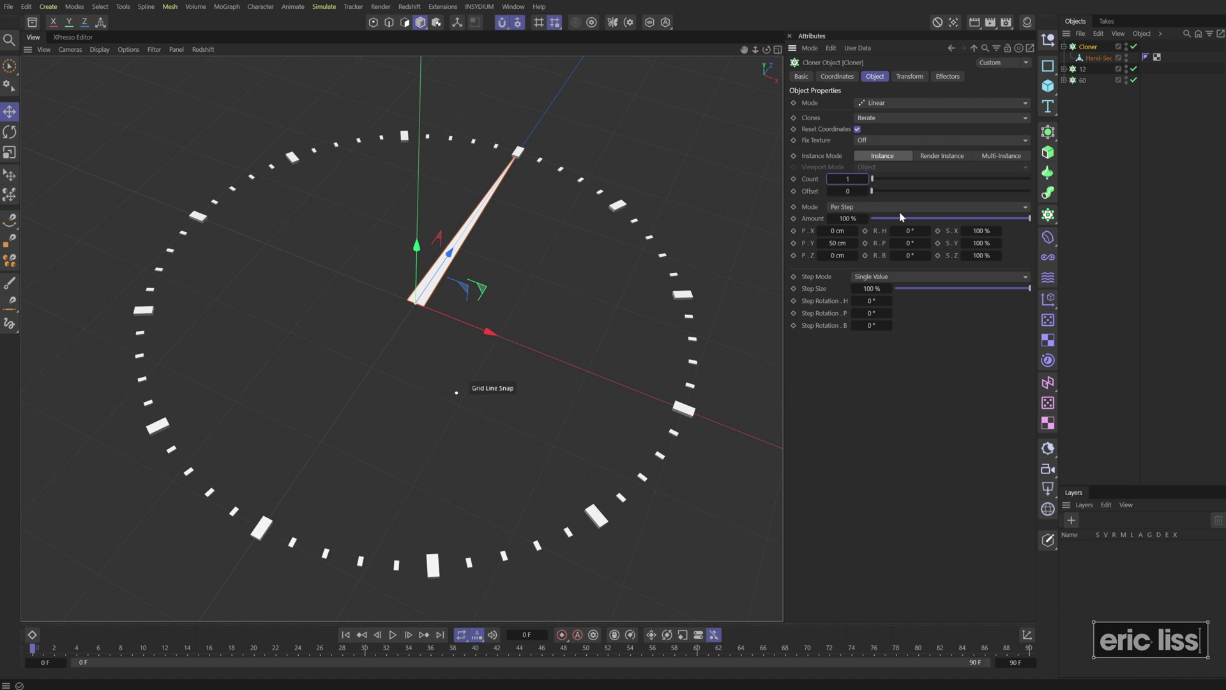
Group the hand's cloner under a null and name the null Hand-Sec.
click(1064, 47)
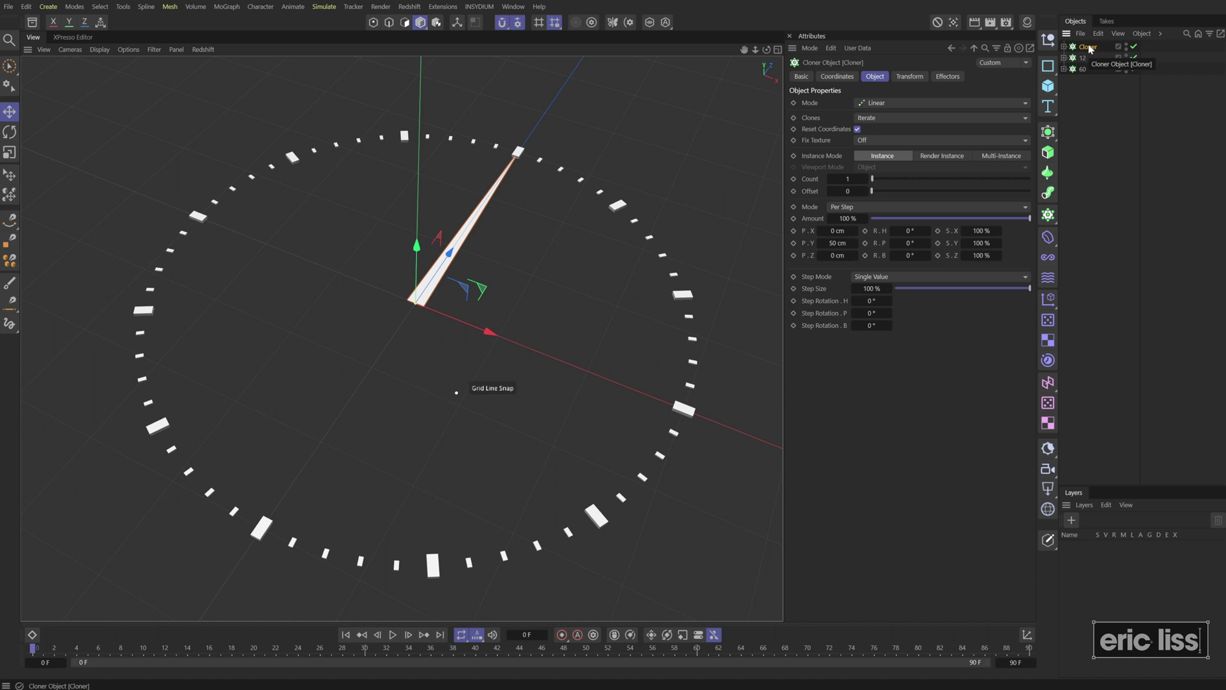
key(alt+g)
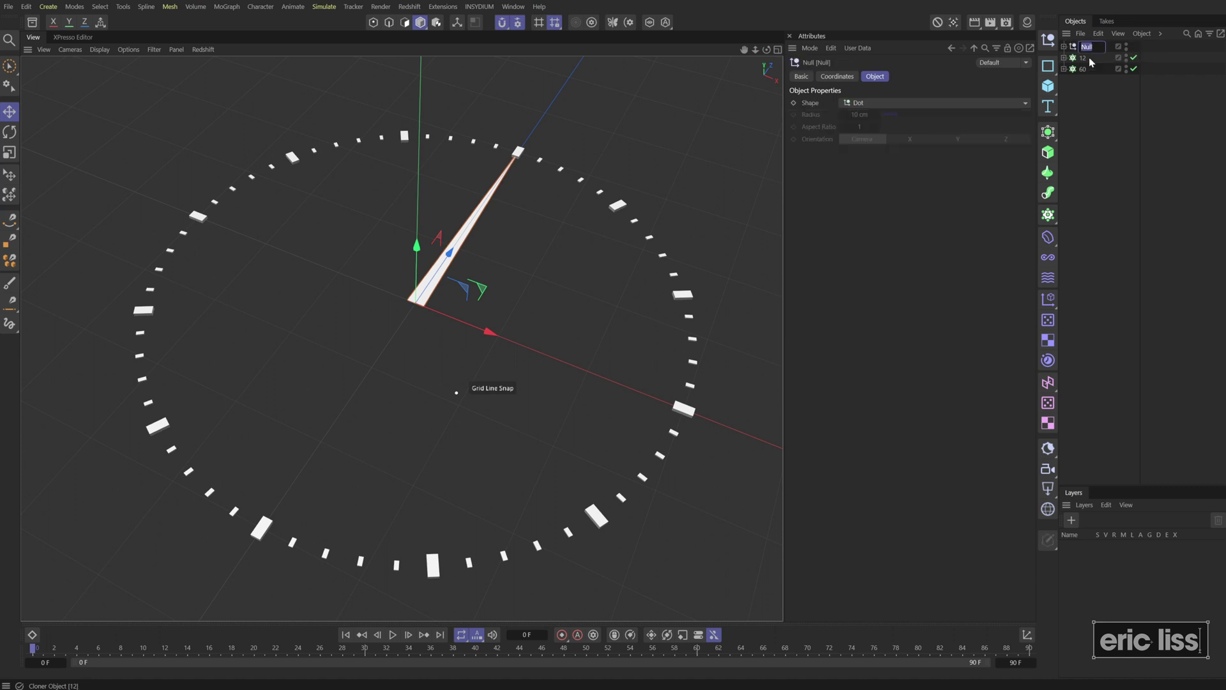
text(Hand-Sec)
key(Return)
Add a Plain effector to the cloner inside the Hand-Sec group.
click(1096, 58)
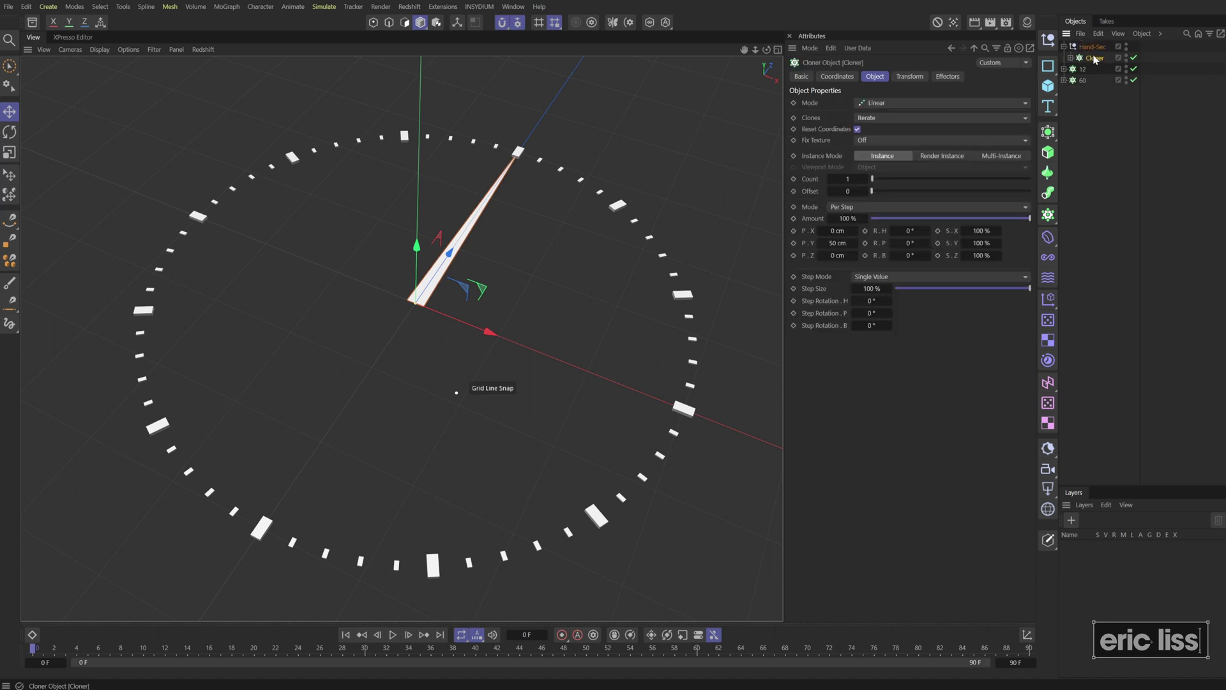
click(1050, 306)
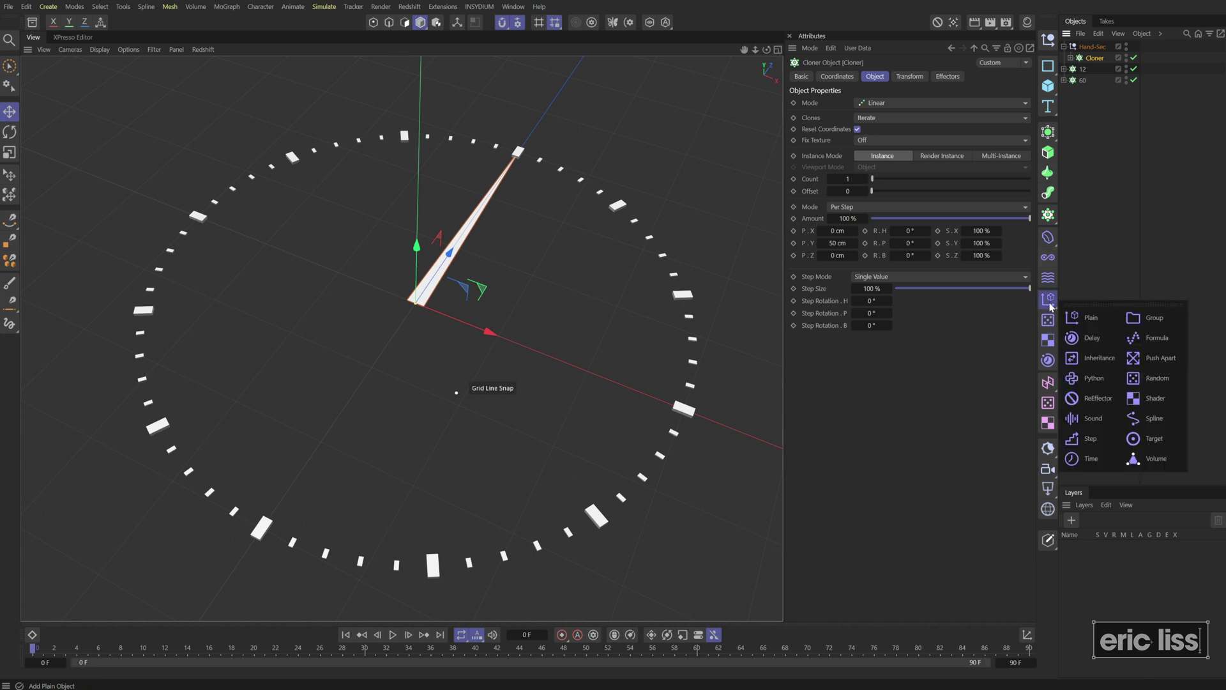
click(1088, 318)
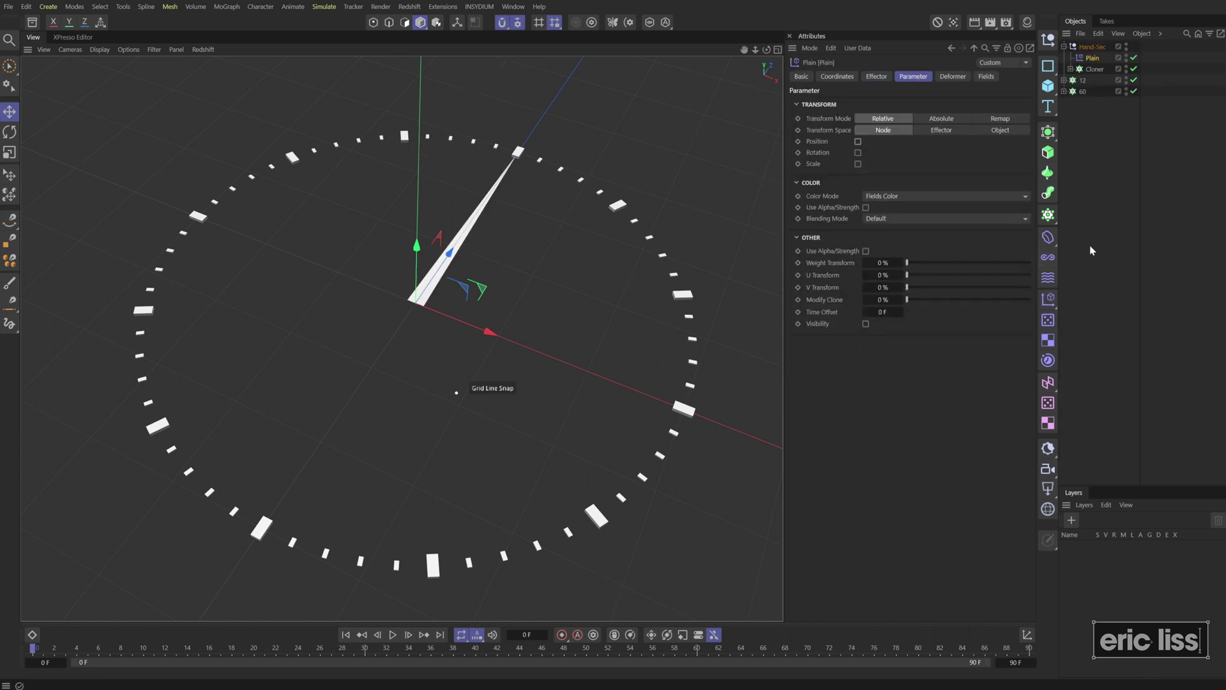
Enable only rotation on the Plain effector and set its heading rotation to -360°.
click(876, 76)
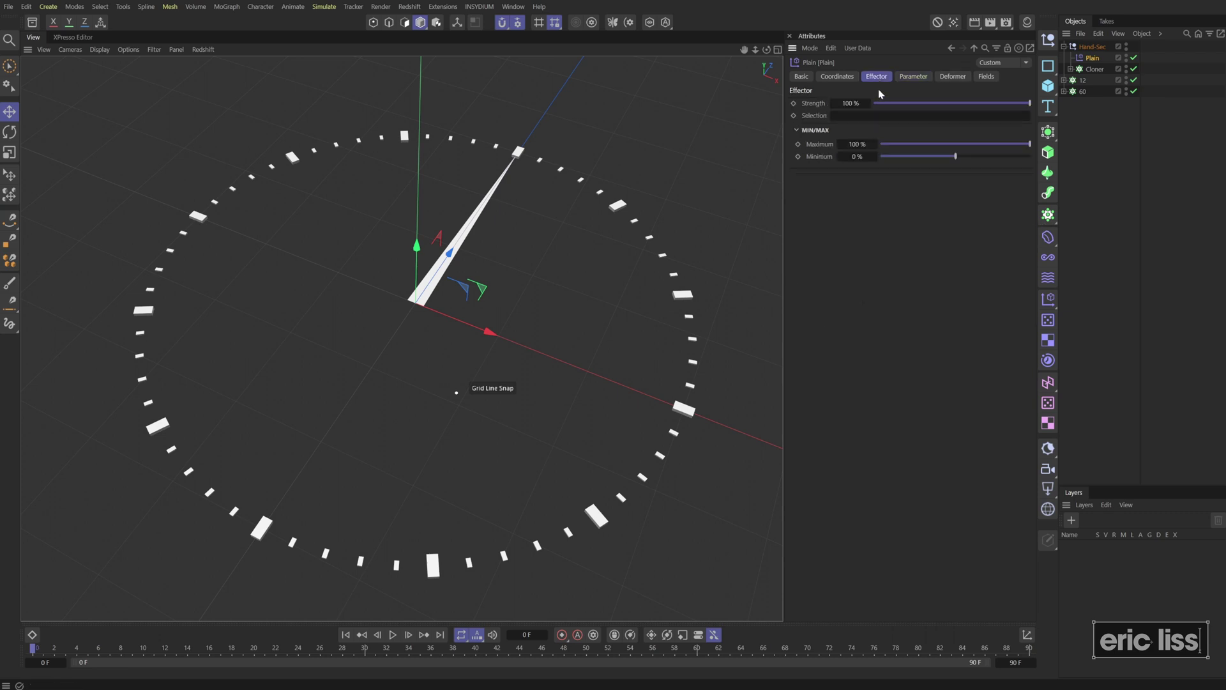
click(911, 77)
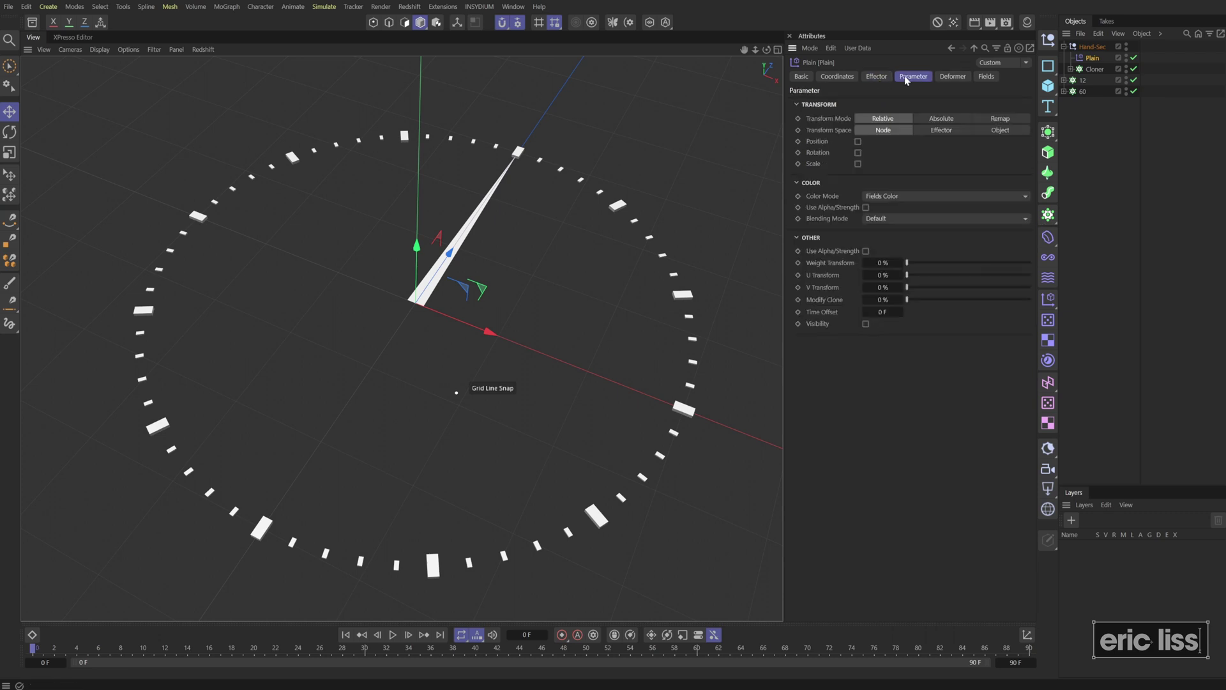
click(858, 153)
drag(857, 164, 797, 165)
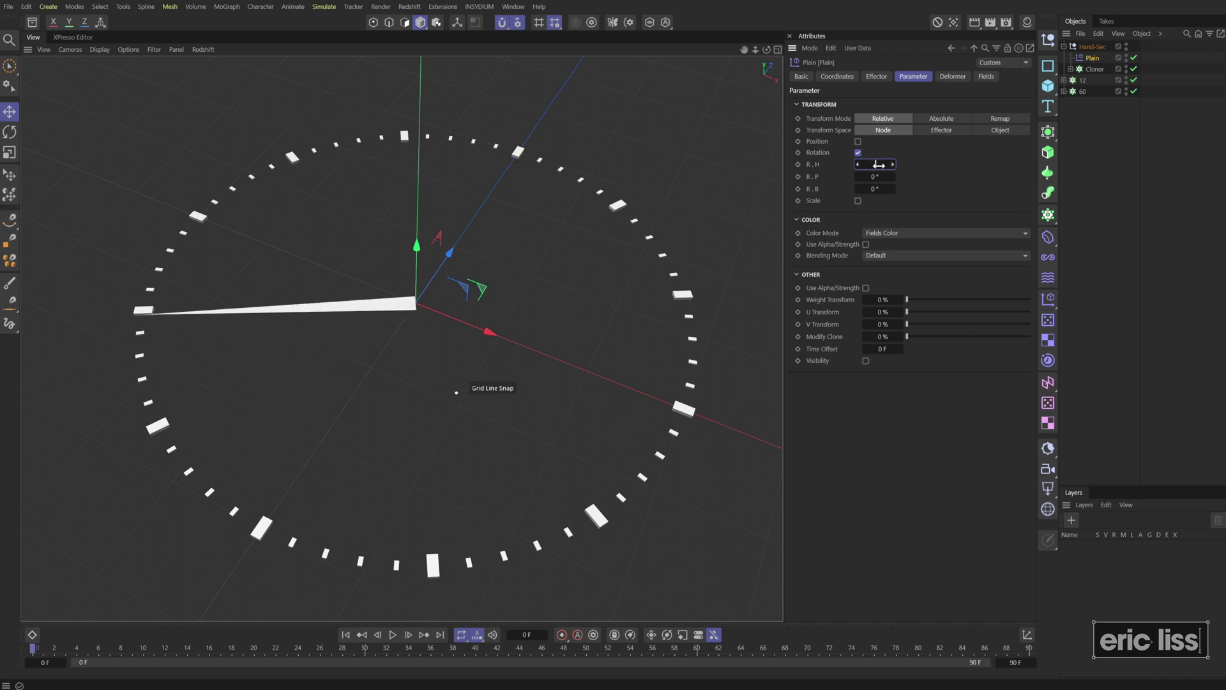
key(Return)
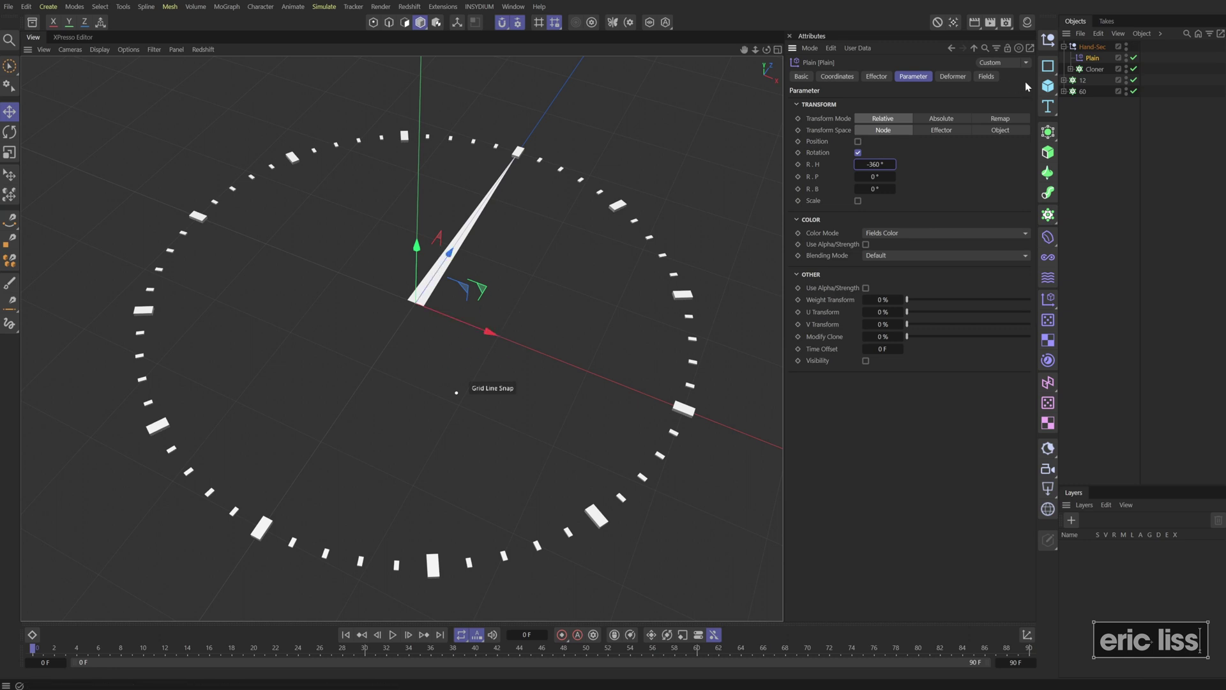
Add a Formula Field to the Plain effector and play the animation.
click(986, 77)
click(812, 187)
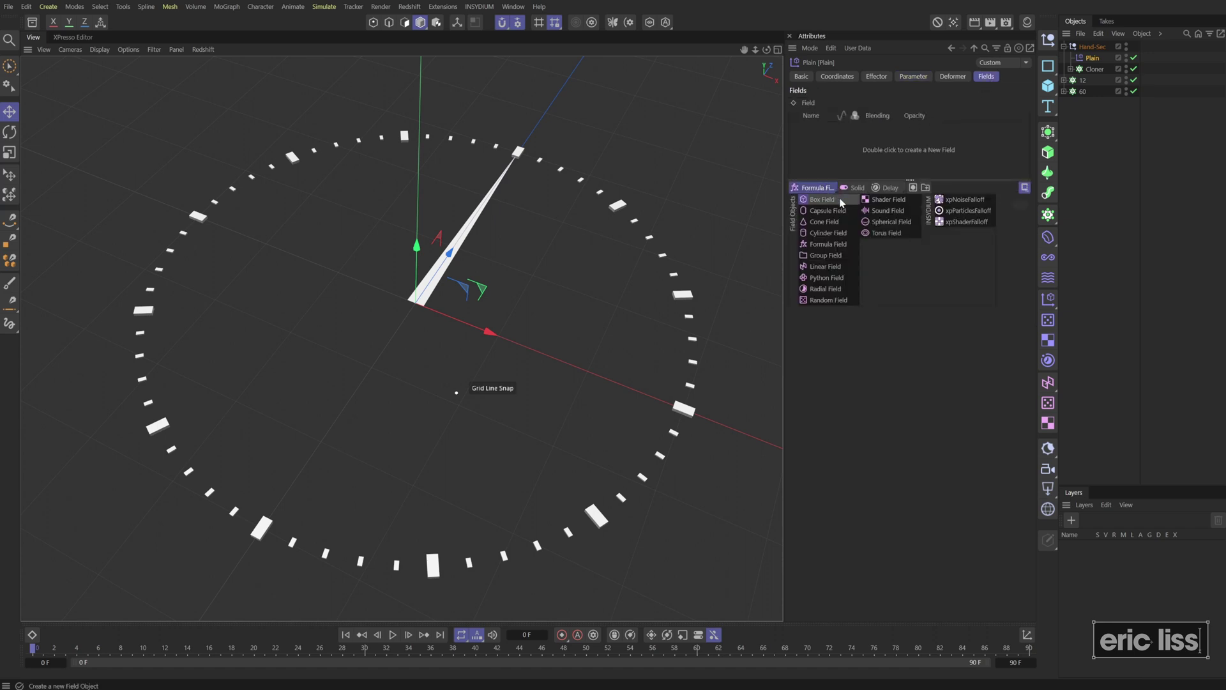
click(834, 243)
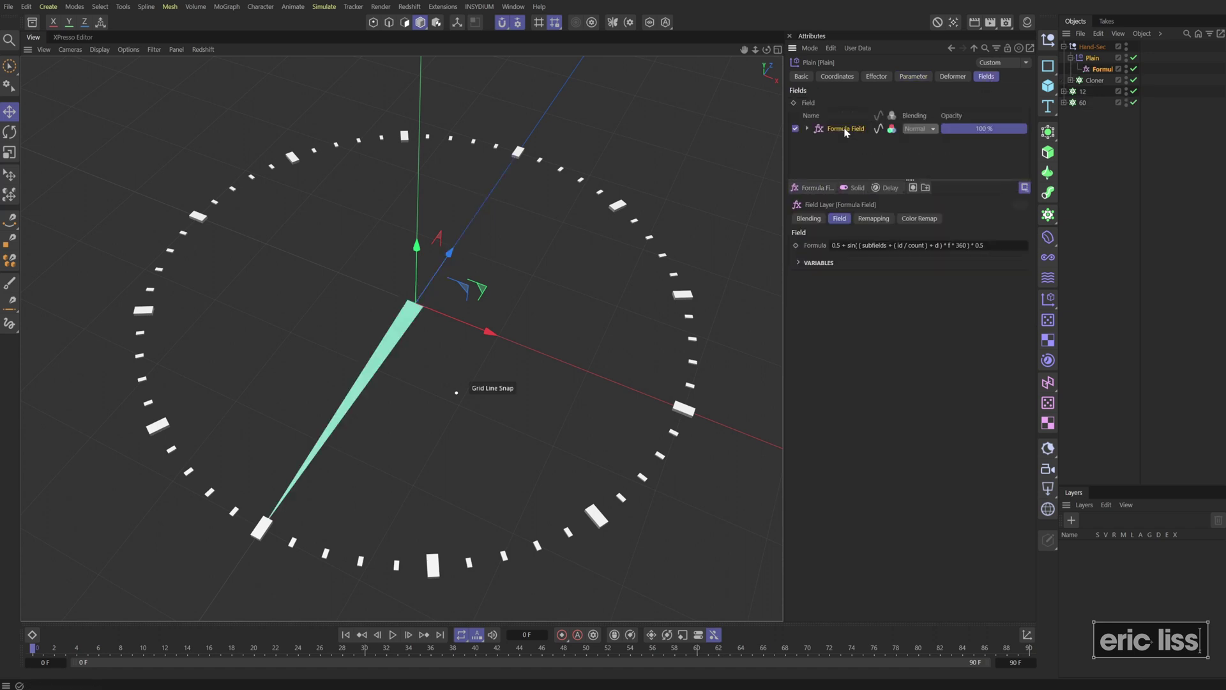
click(393, 634)
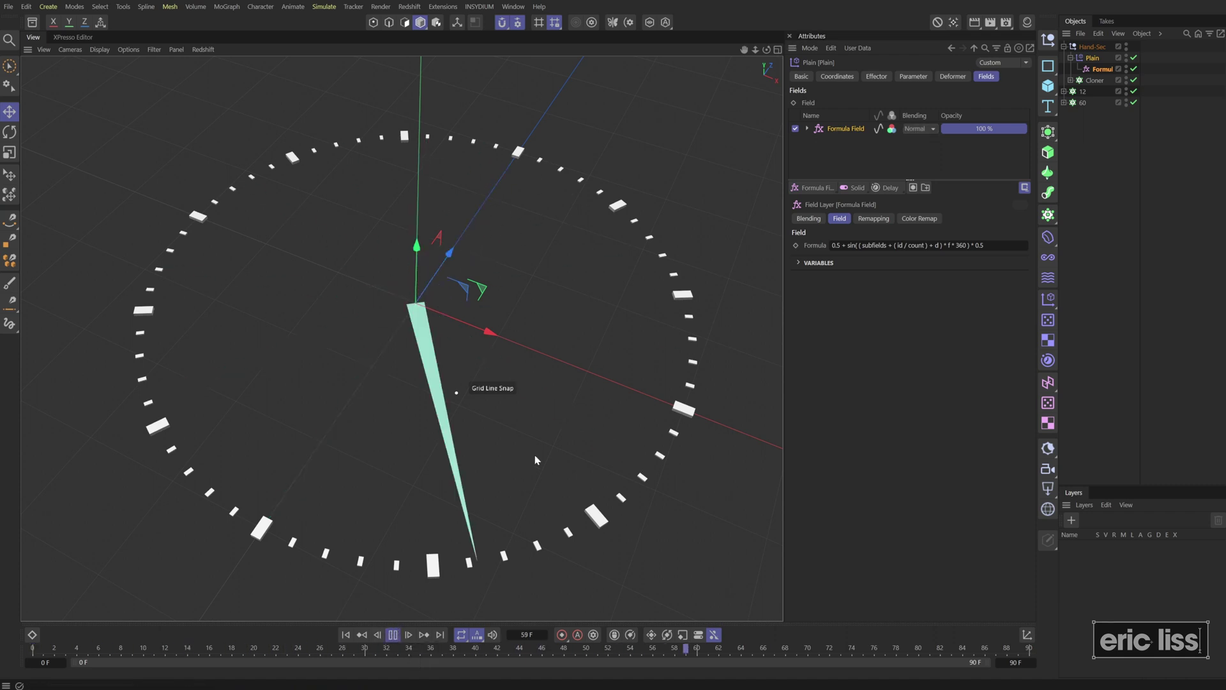
Replace the Formula Field's default expression with mod(t/3600;1).
click(967, 245)
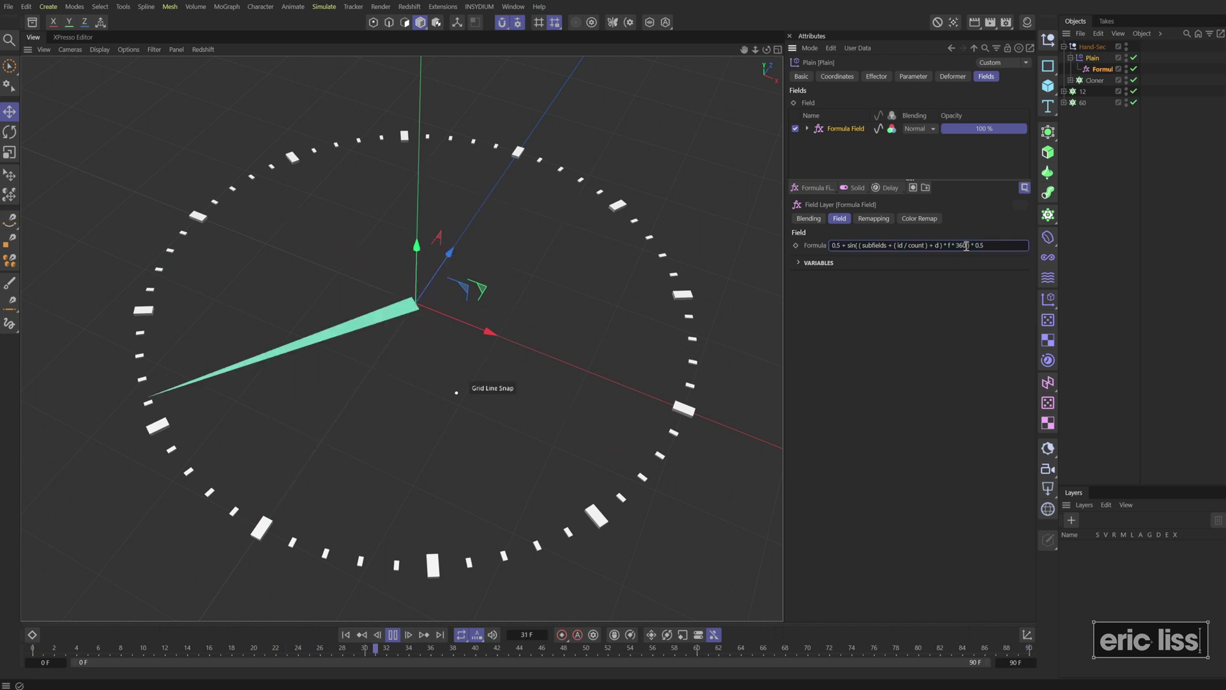
key(ctrl+a)
key(BackSpace)
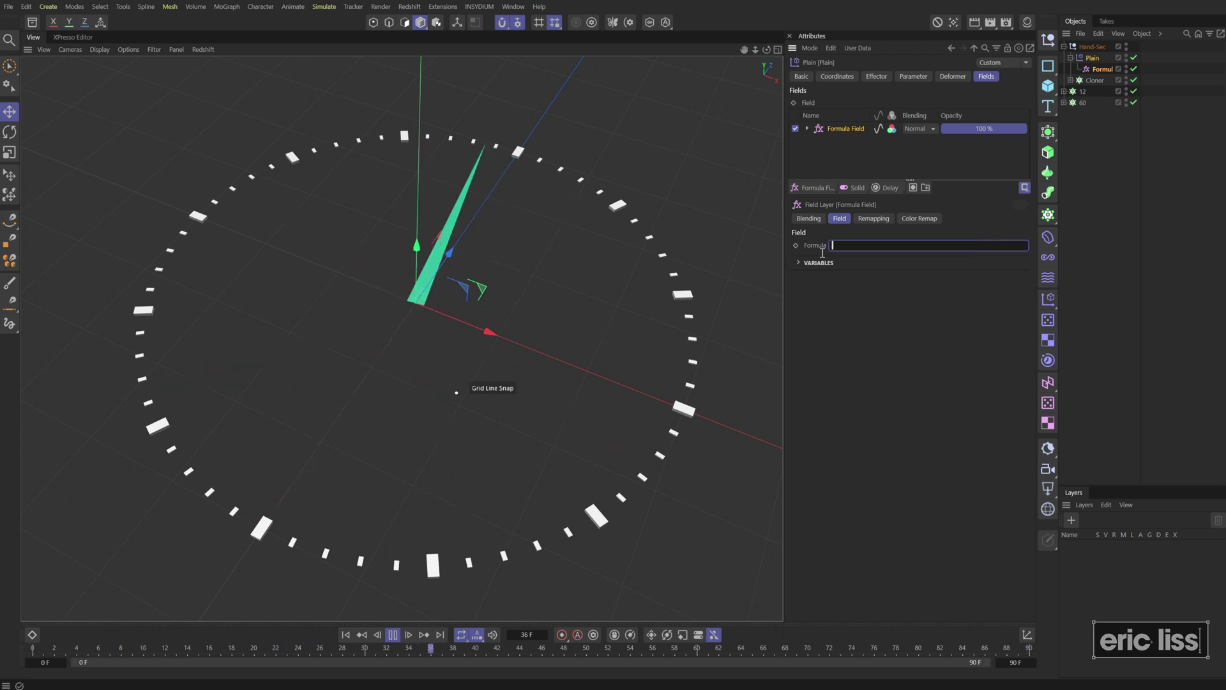
text(t/3600;1))
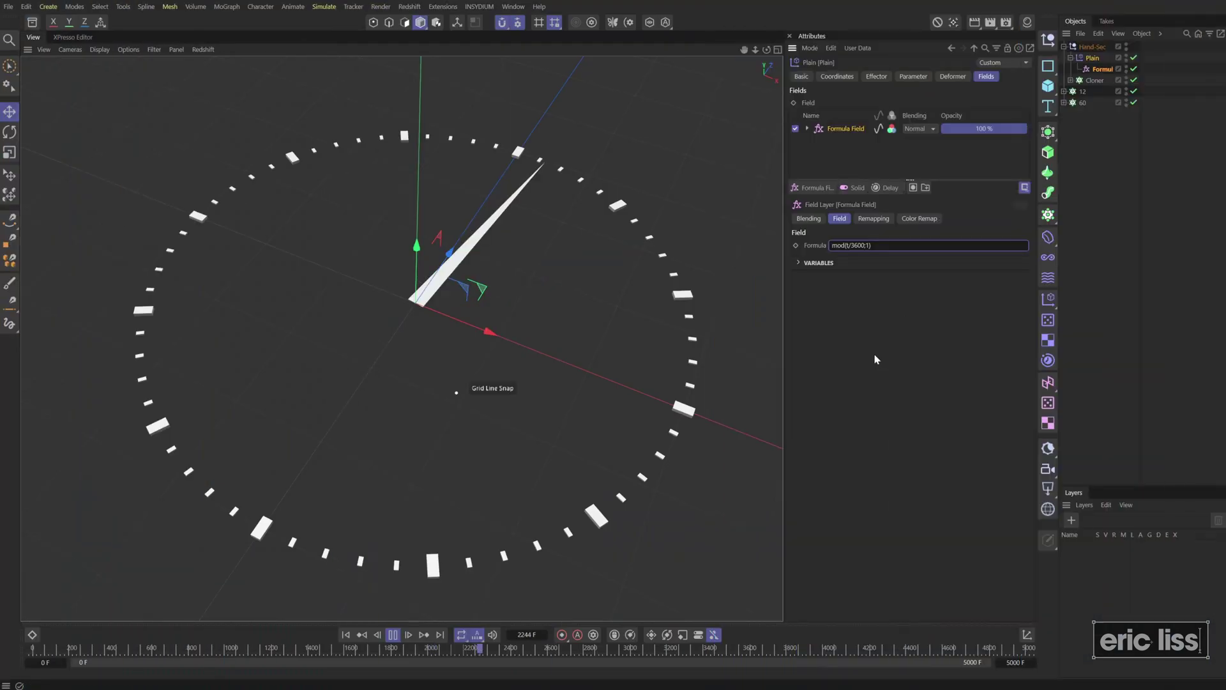
Change the Formula Field's expression to mod(t/60;1) for the second hand.
click(856, 245)
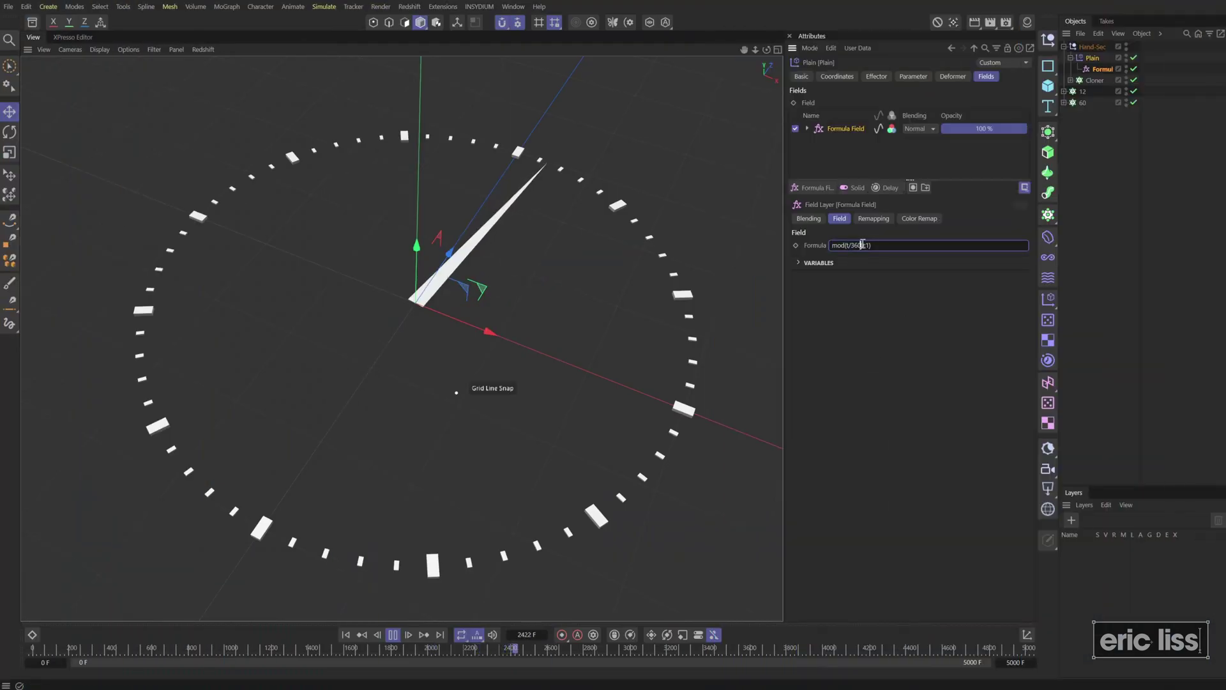
key(BackSpace)
key(BackSpace)
key(BackSpace)
key(BackSpace)
key(BackSpace)
key(BackSpace)
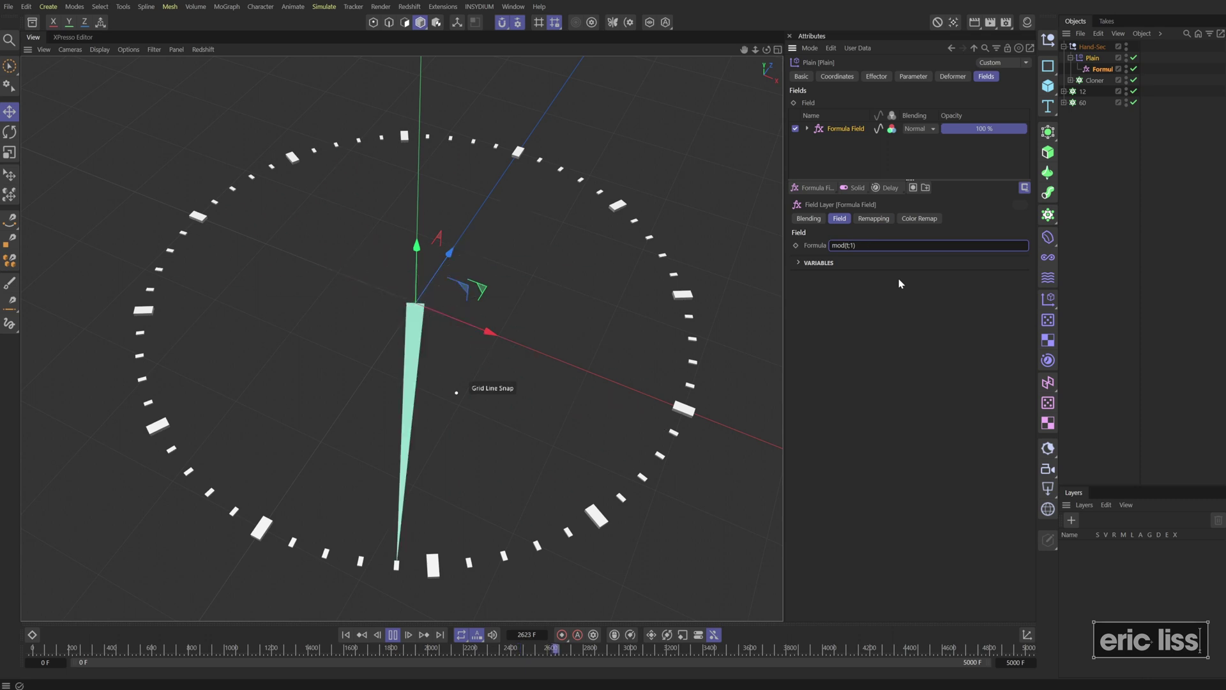
text(t/60)
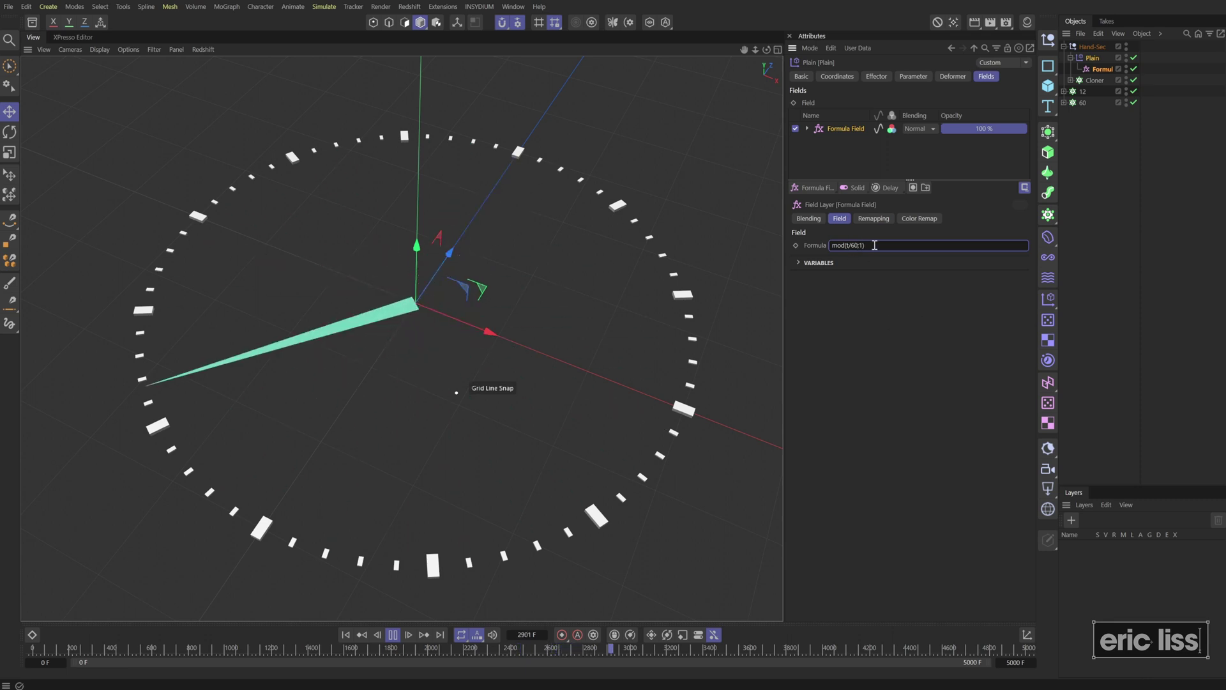
key(Return)
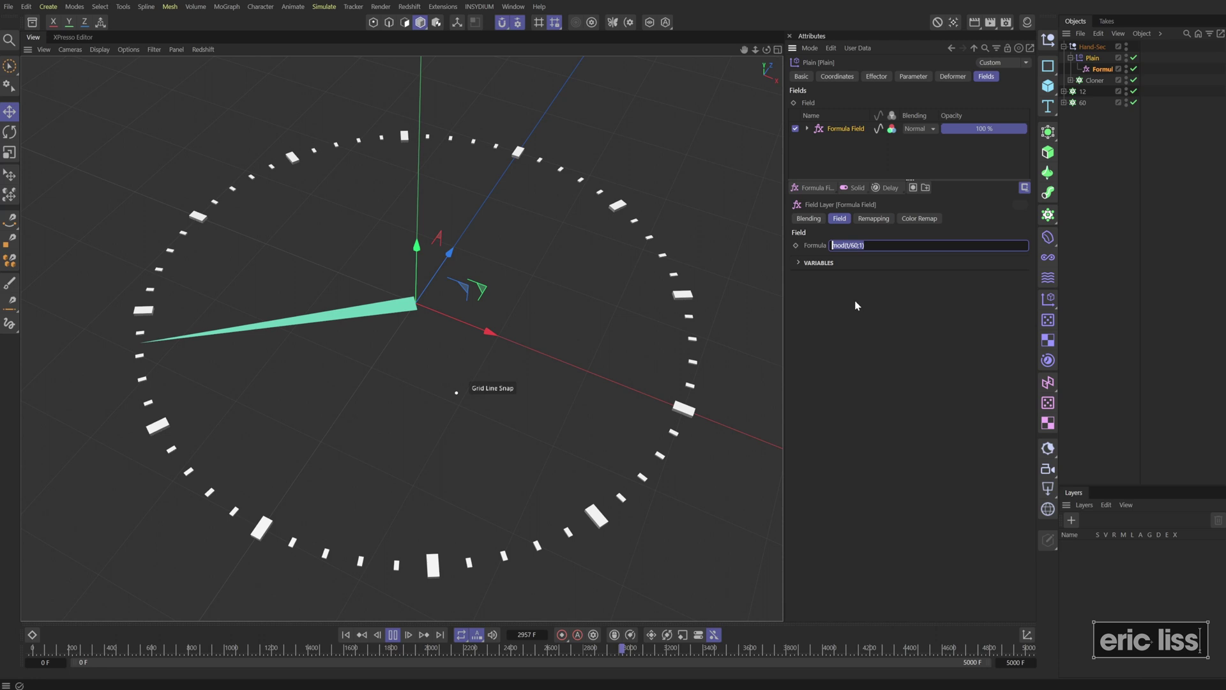
click(958, 247)
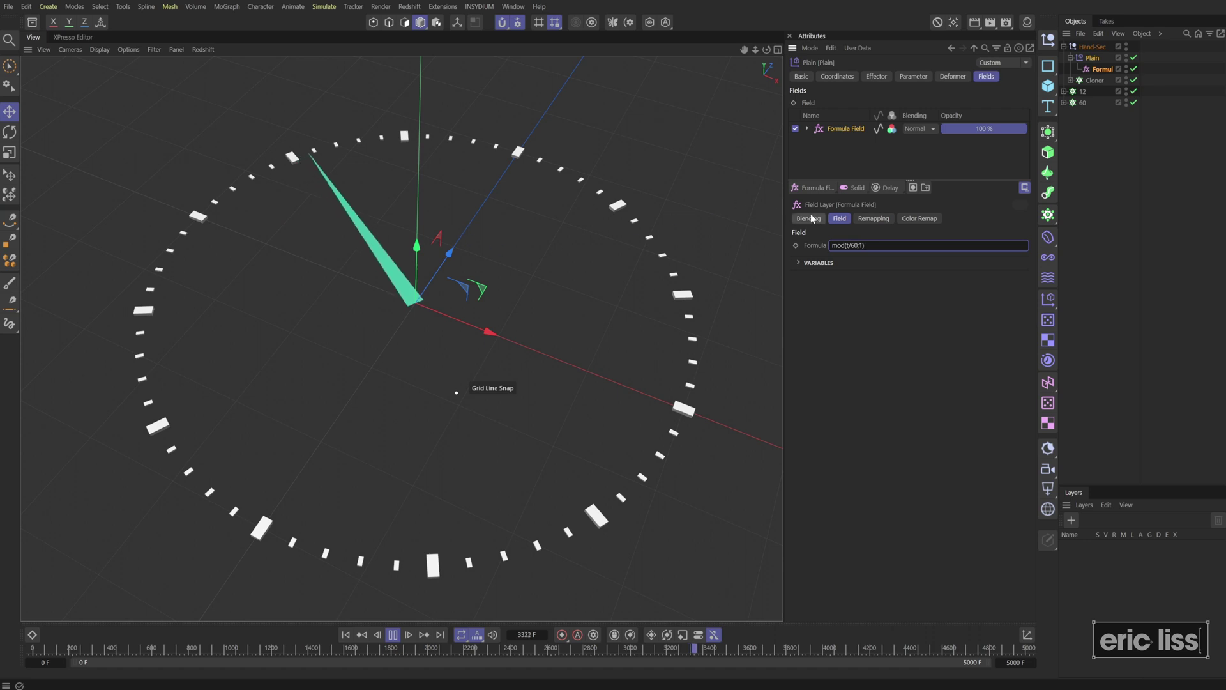
Add a Quantize modifier layer above the Formula Field and set its steps to 60.
click(894, 190)
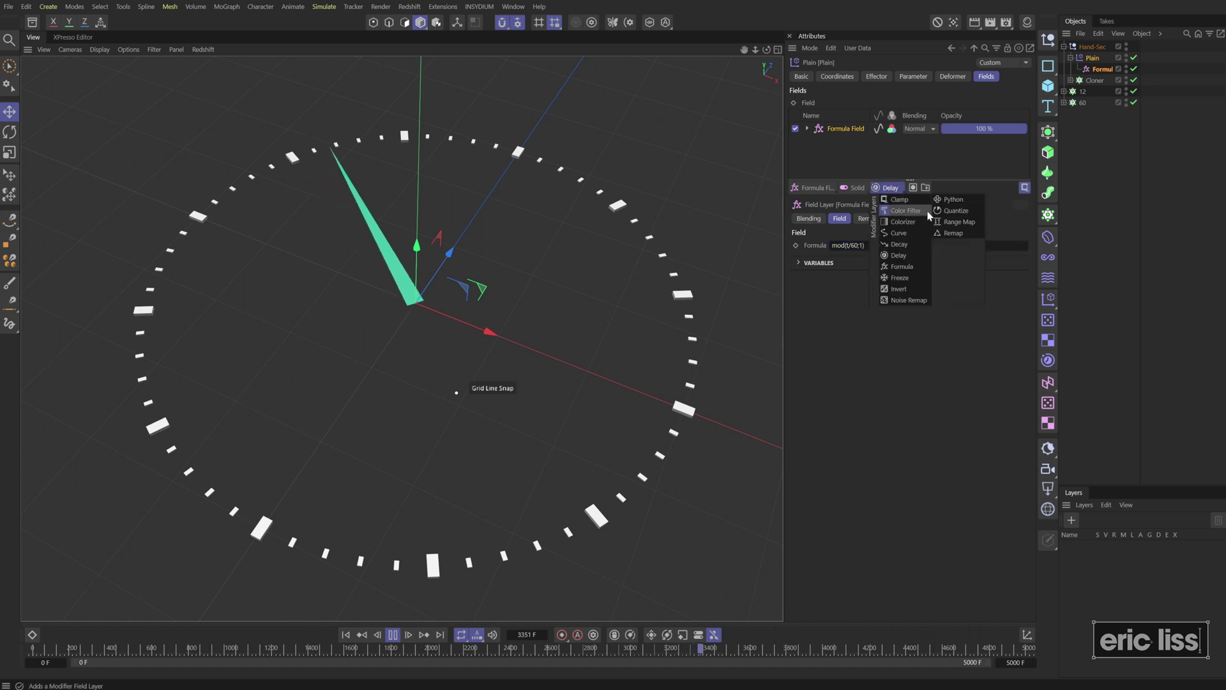
click(954, 211)
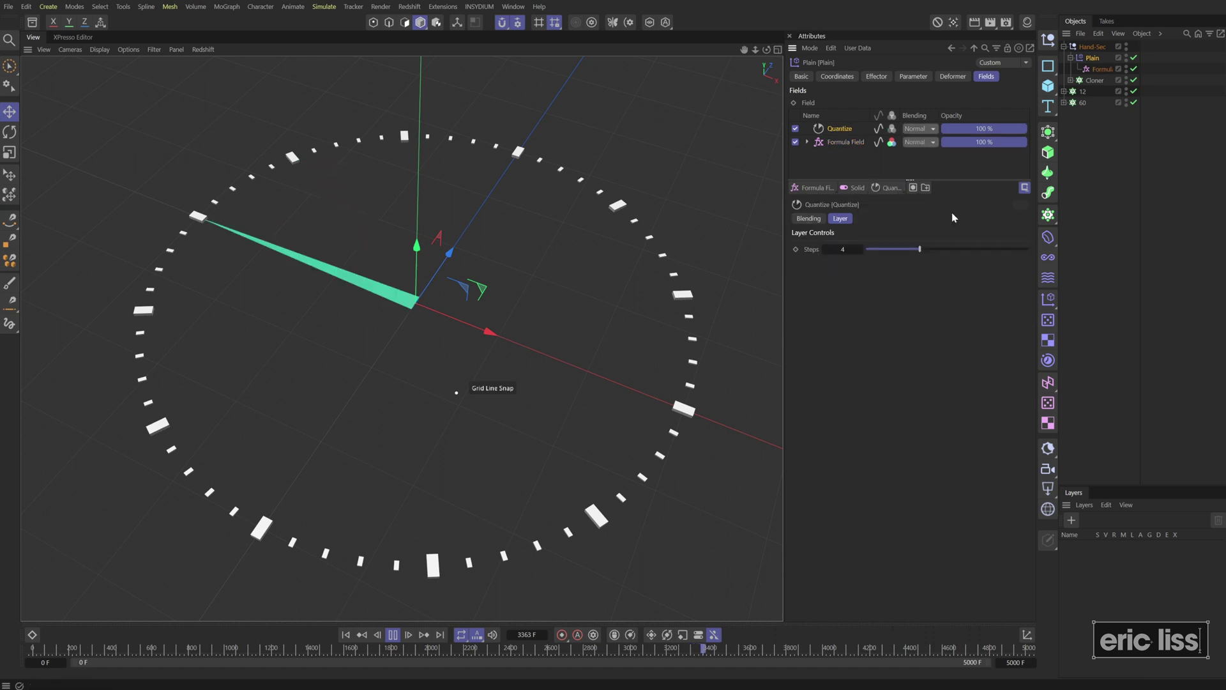
click(850, 249)
text(60)
key(Return)
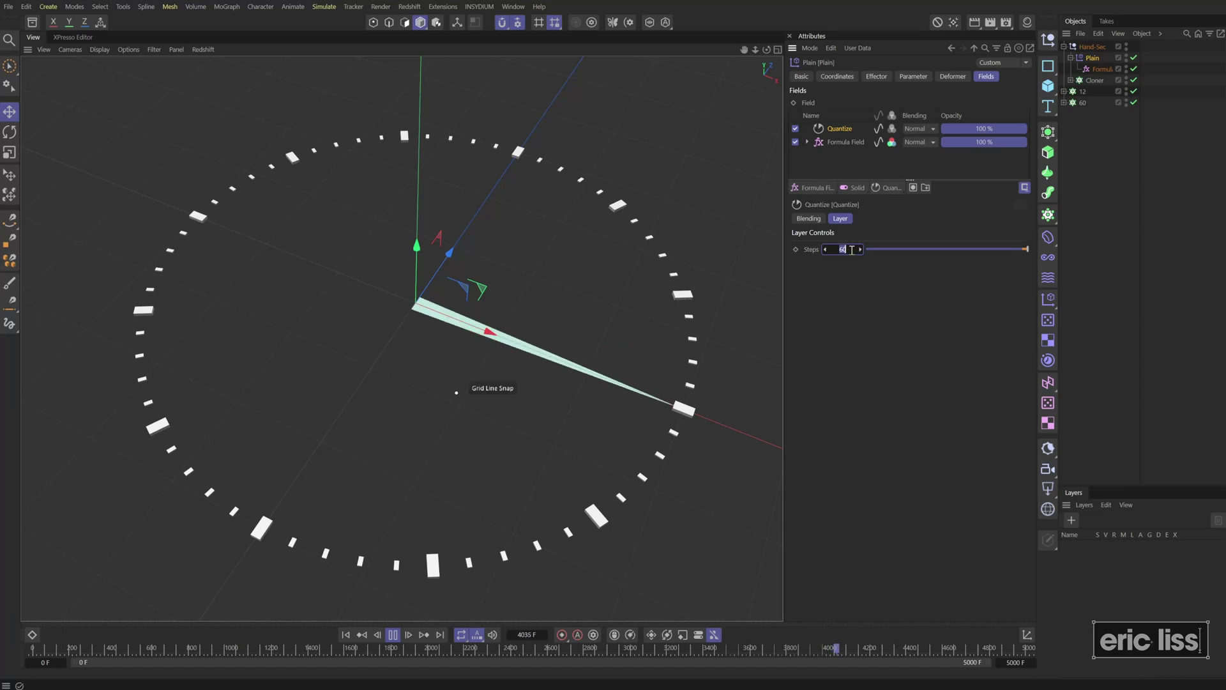
Increase the Quantize layer's steps to 240.
text(1)
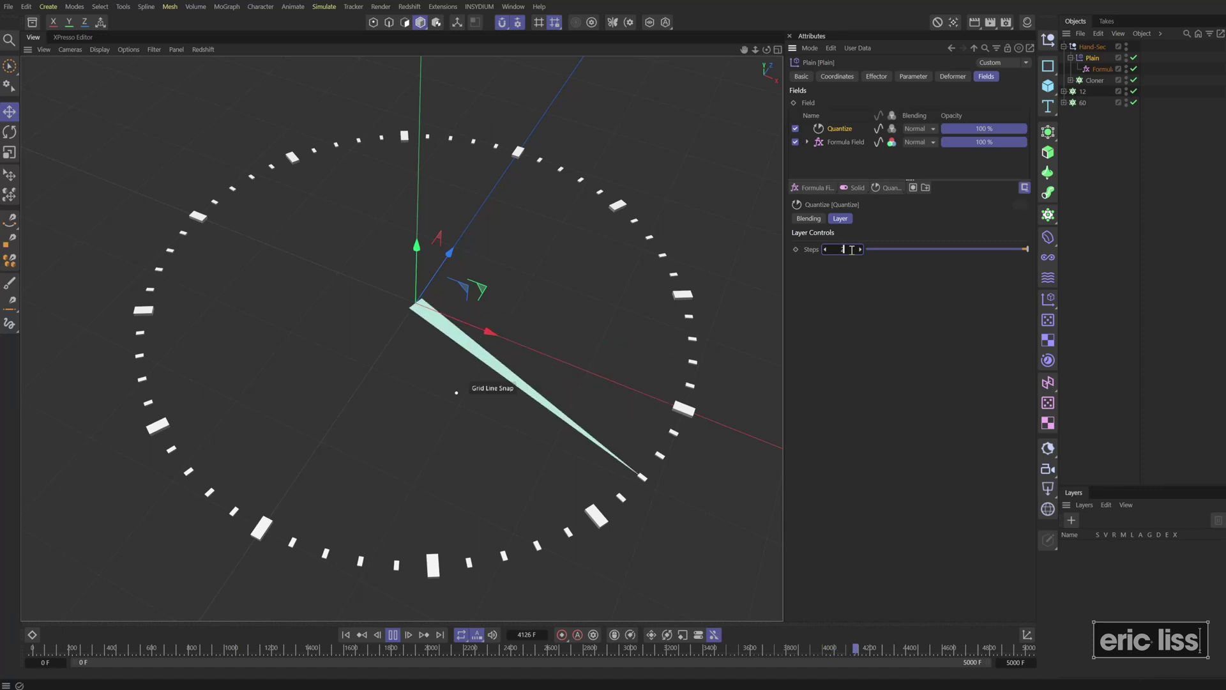
text(40)
key(Return)
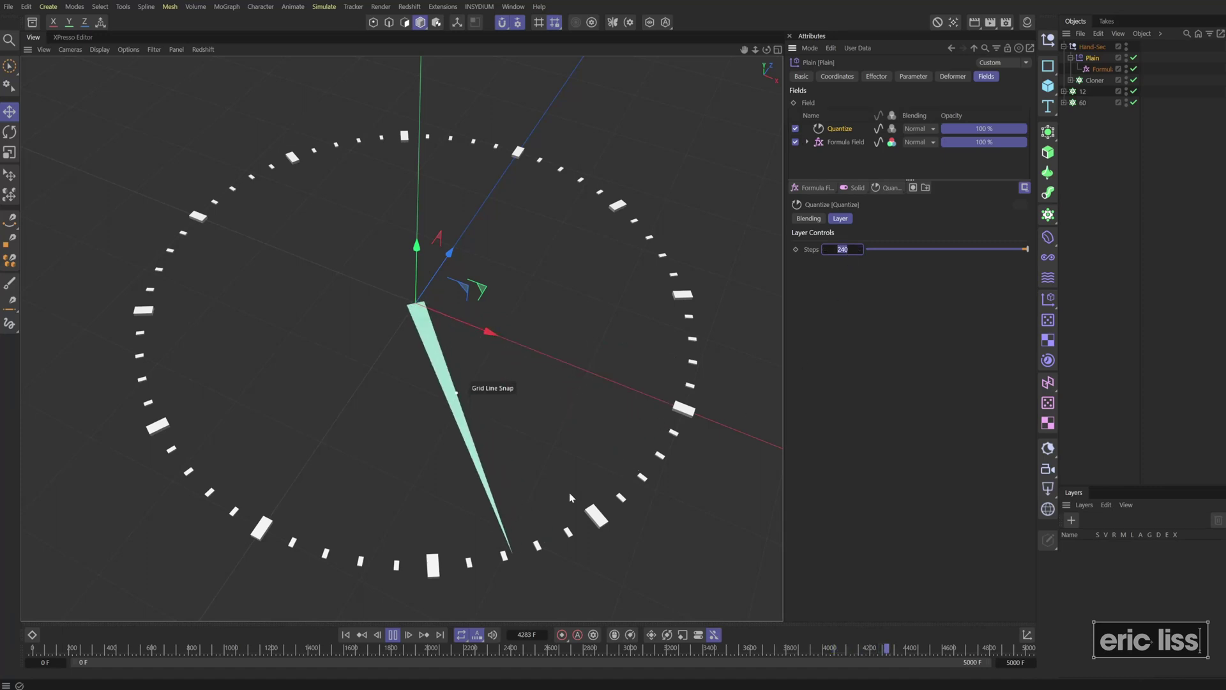
Set the Quantize layer's steps to 480 and add a smooth Delay modifier layer with 1% effect strength above it.
text(480)
key(Return)
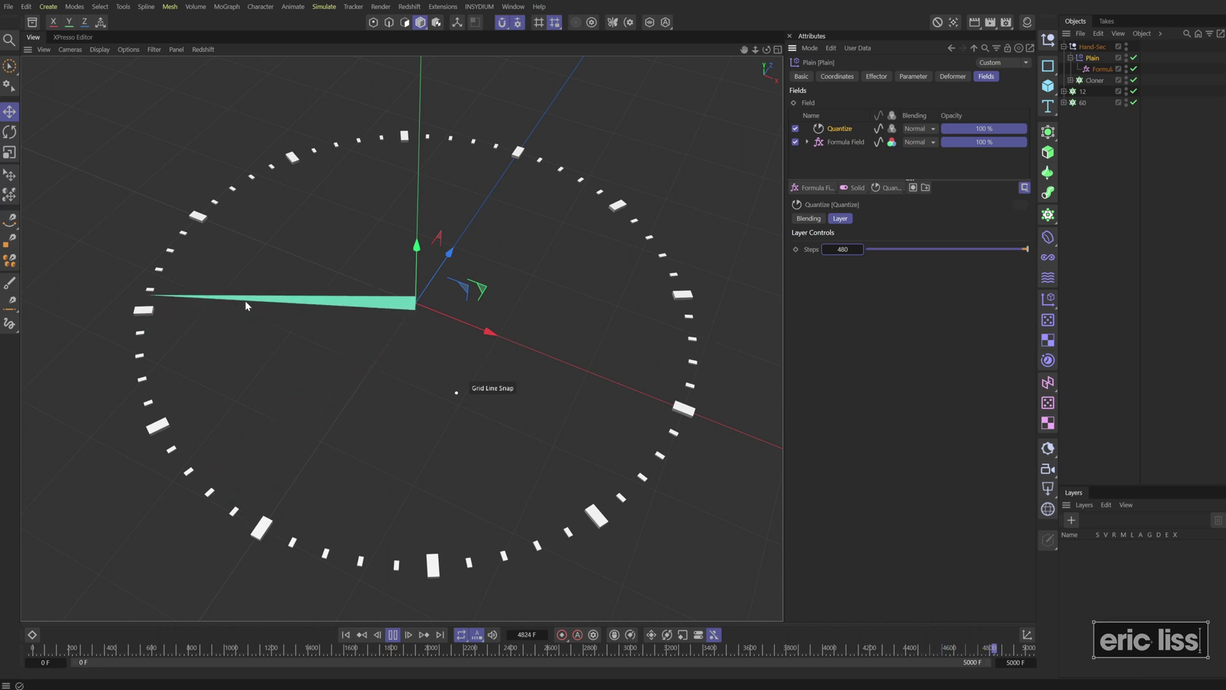
click(887, 187)
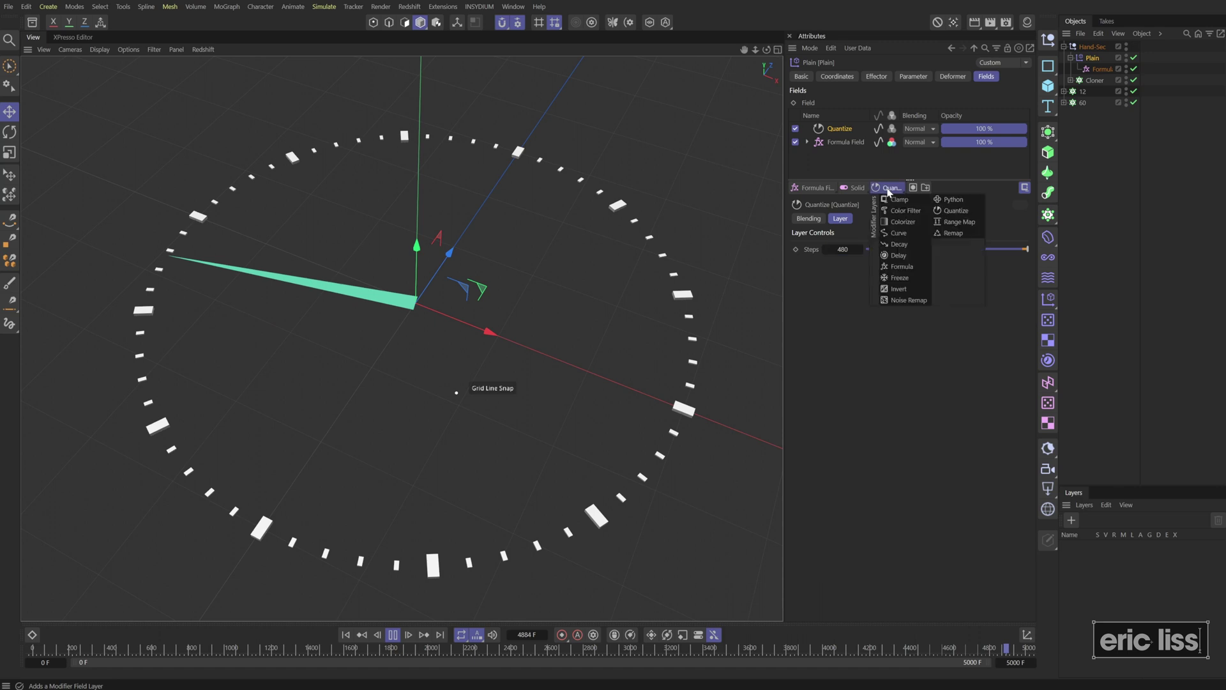
click(899, 255)
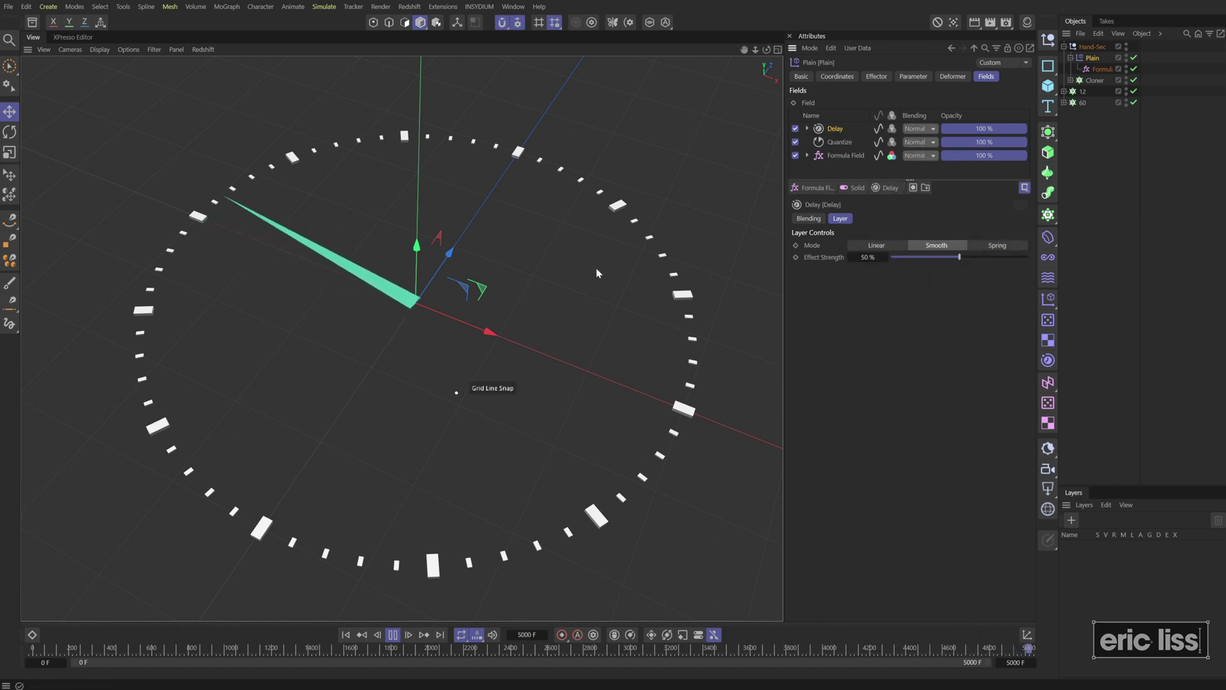
click(867, 257)
text(1)
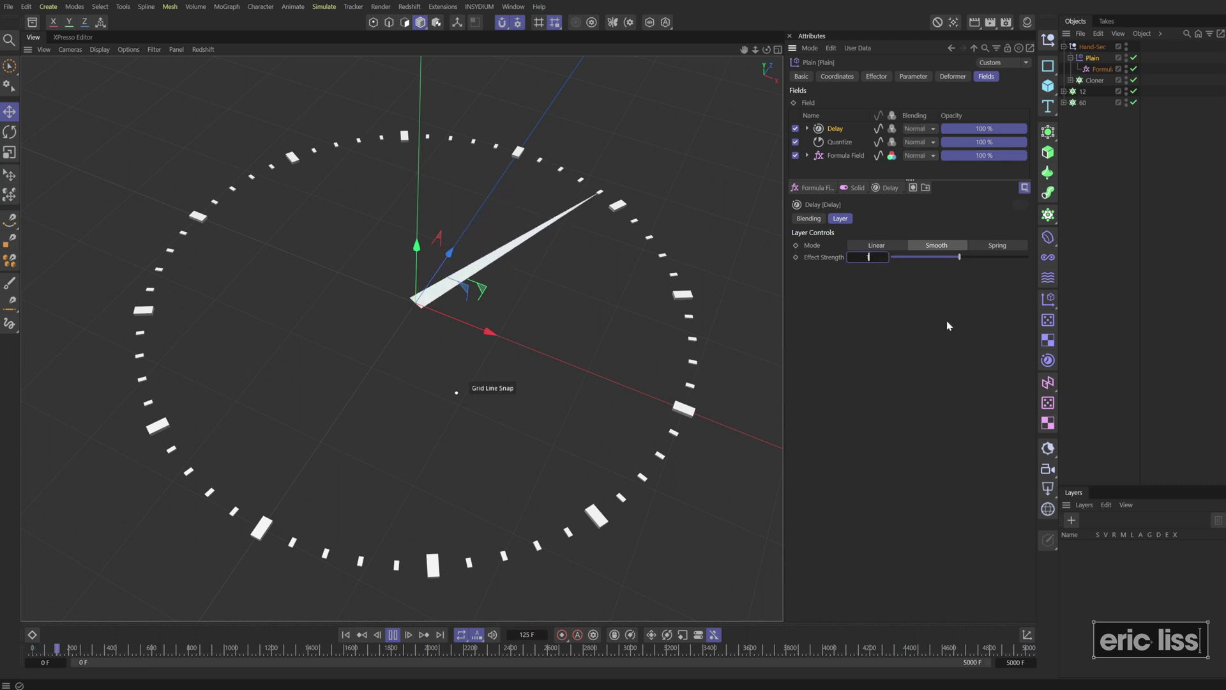
key(Return)
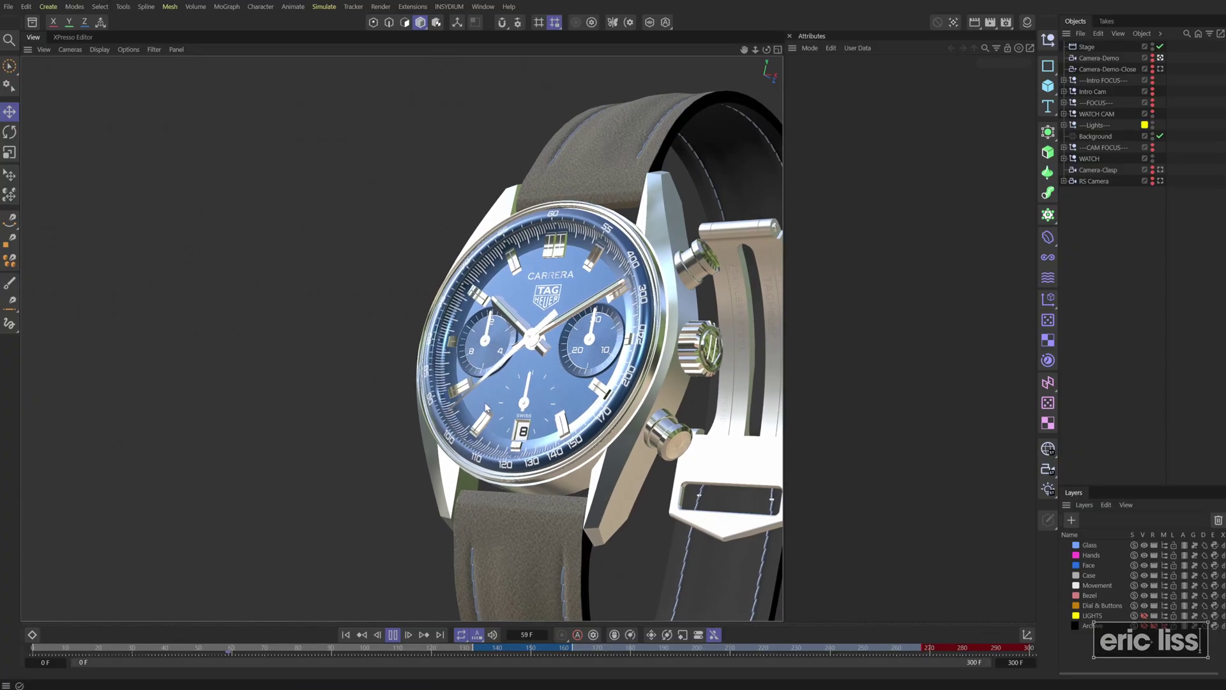
Stop playback, duplicate the Hand-Sec null and name the copy Hand-Min.
click(393, 636)
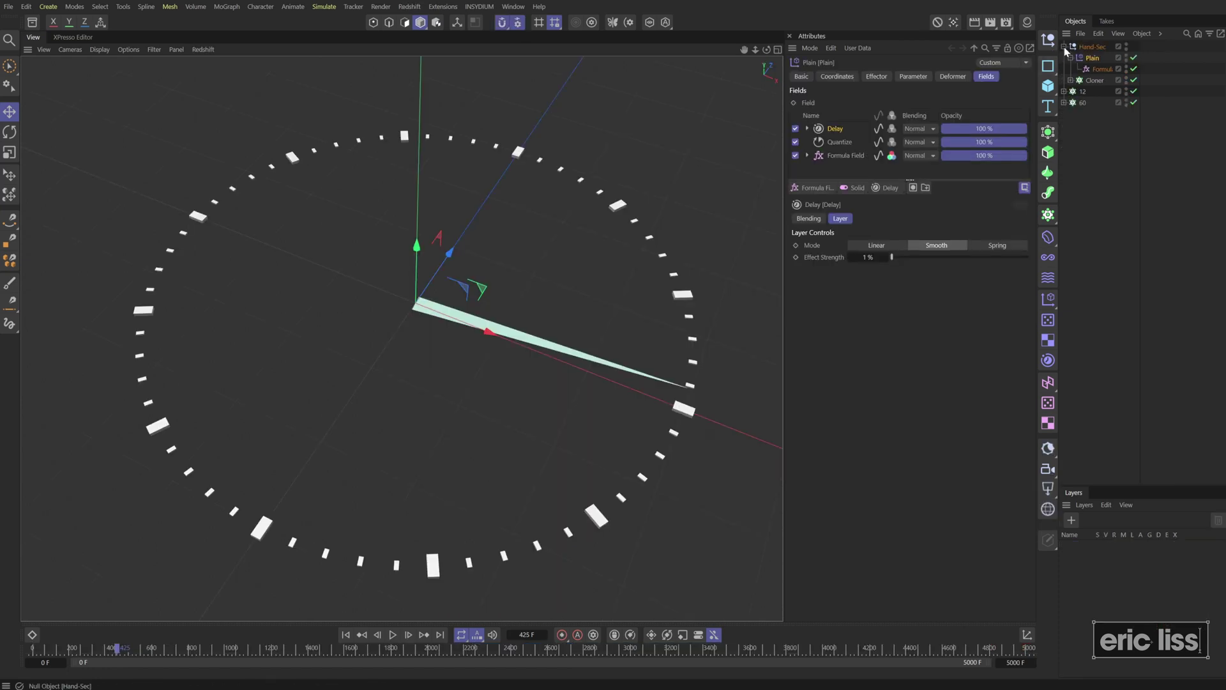
click(1064, 47)
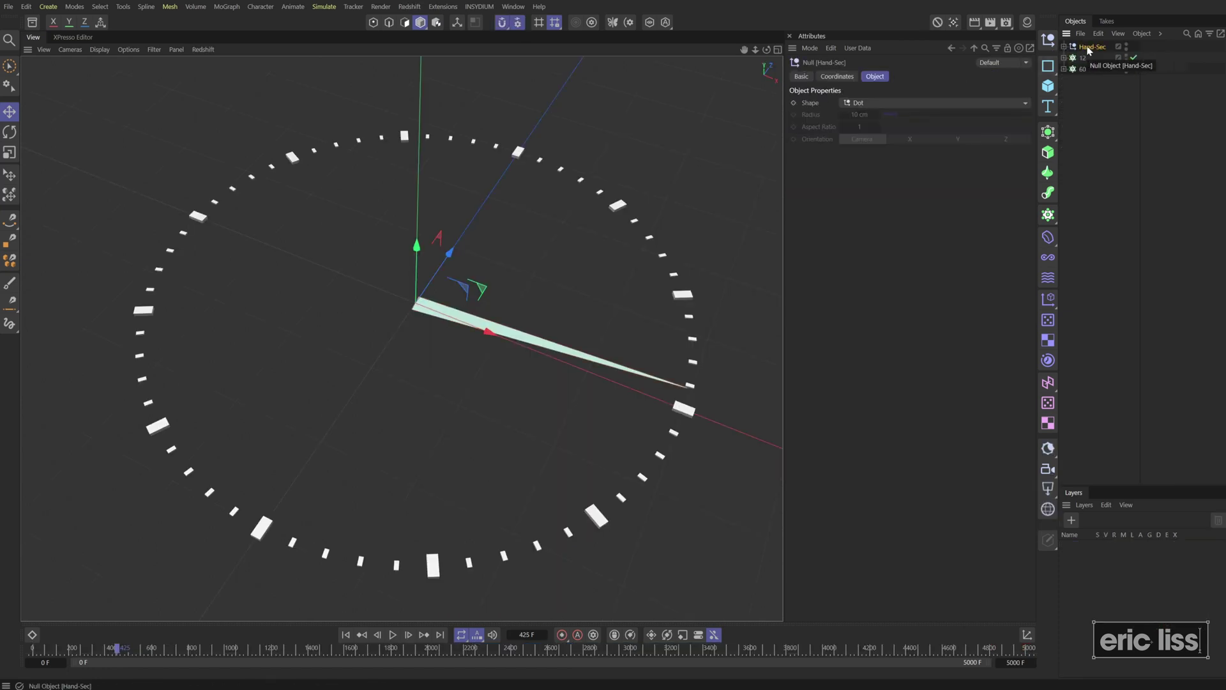
ctrl+drag(1089, 50, 1092, 58)
double_click(1097, 58)
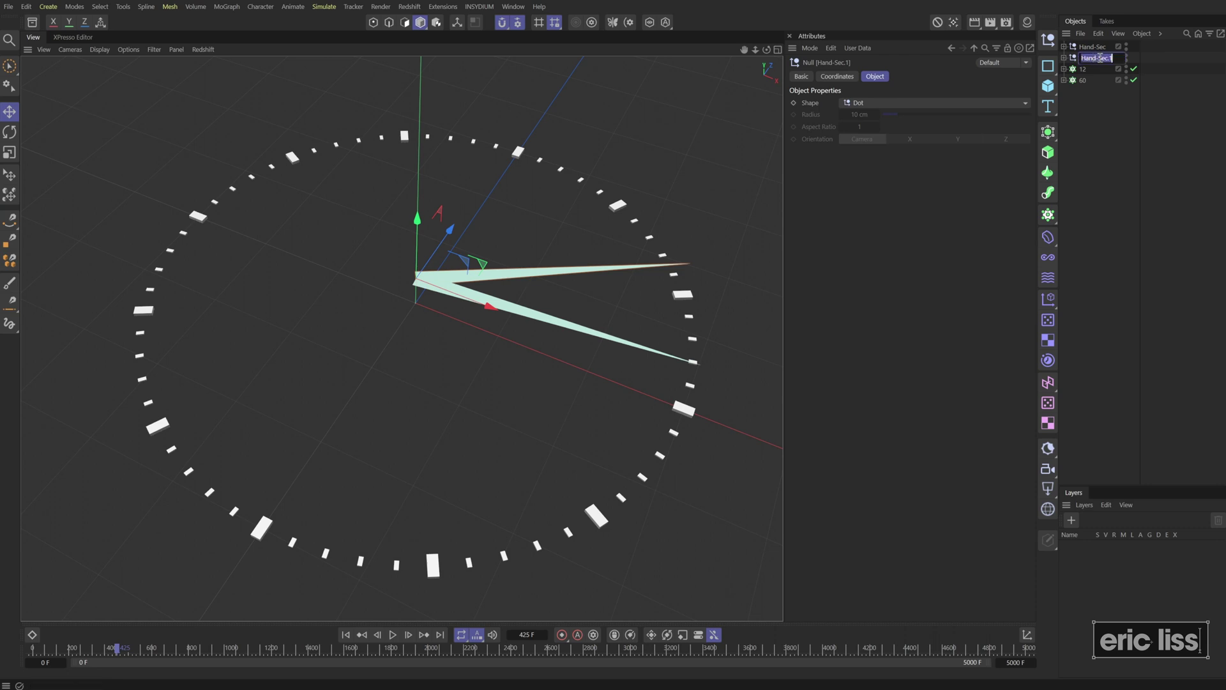
text(Min)
key(Return)
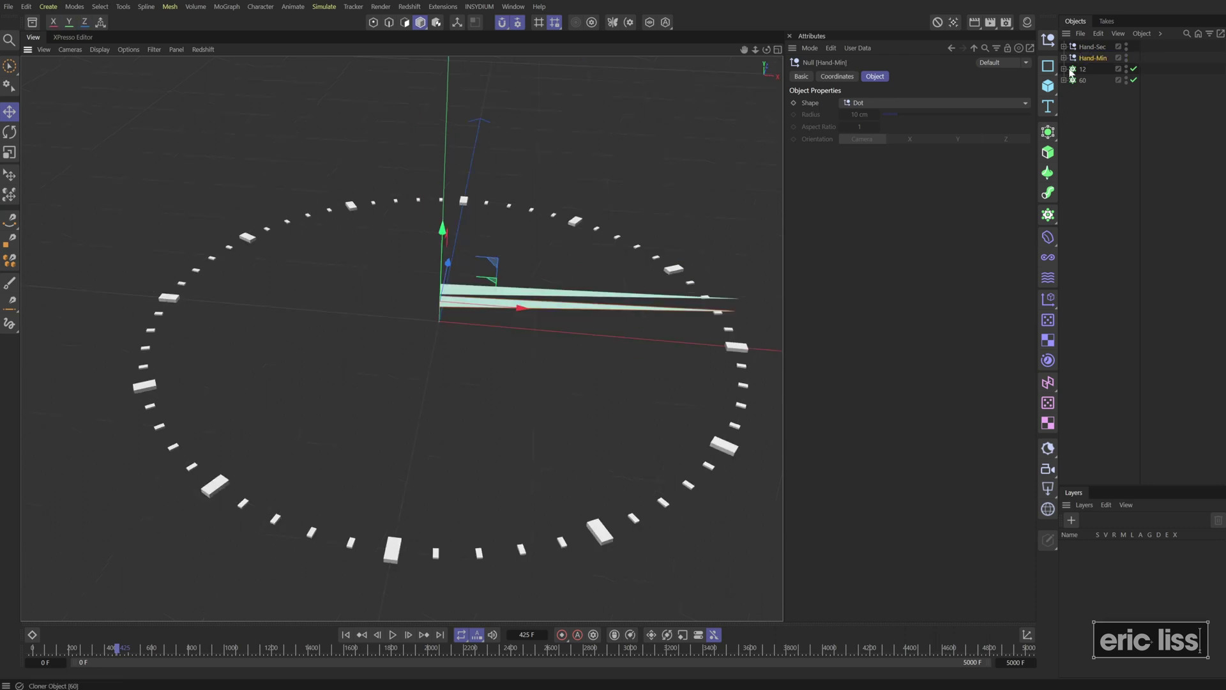
Change the expression of Hand-Min's Formula Field to mod(t/3600;1).
click(1064, 58)
click(1089, 80)
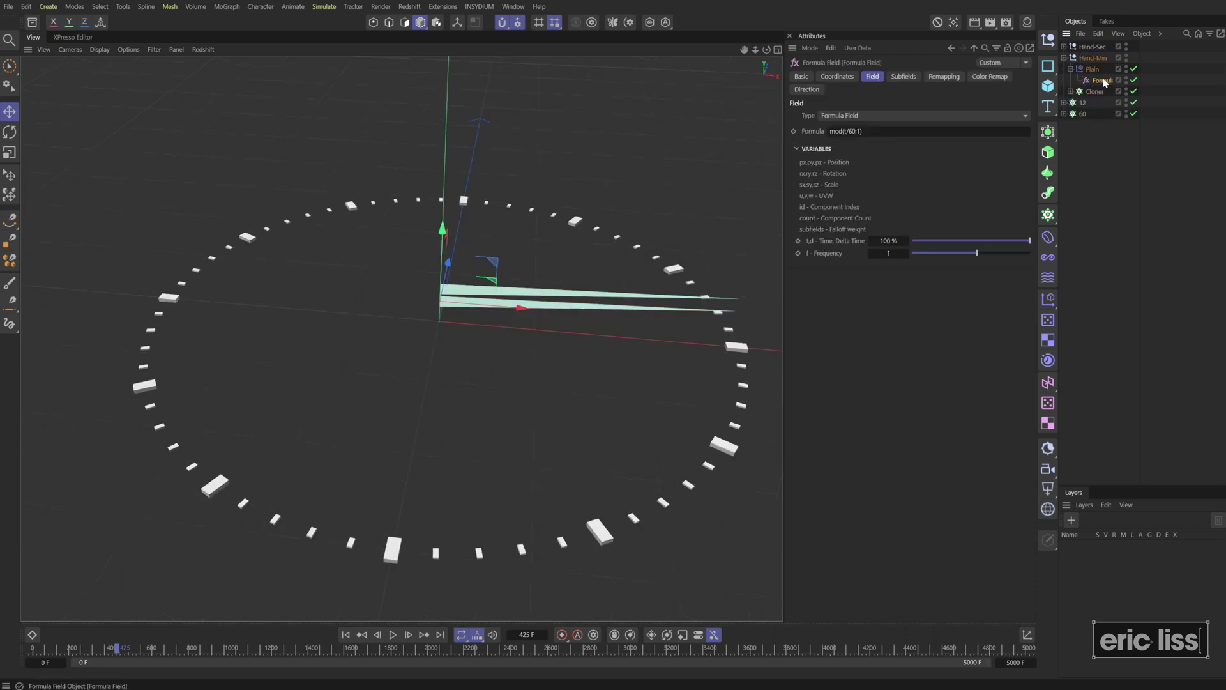
click(856, 133)
key(BackSpace)
key(BackSpace)
key(BackSpace)
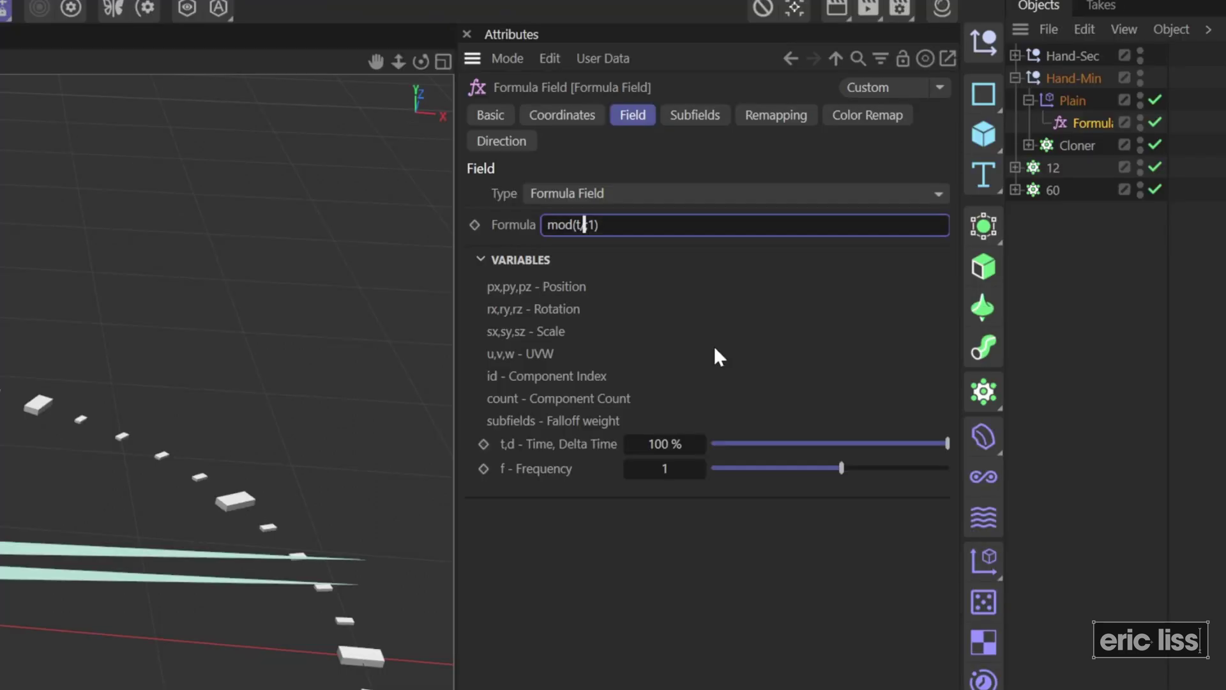
text(/3600)
Delete the Quantize and Delay layers from Hand-Min's Plain effector and scrub the timeline to check the minute hand.
click(1076, 102)
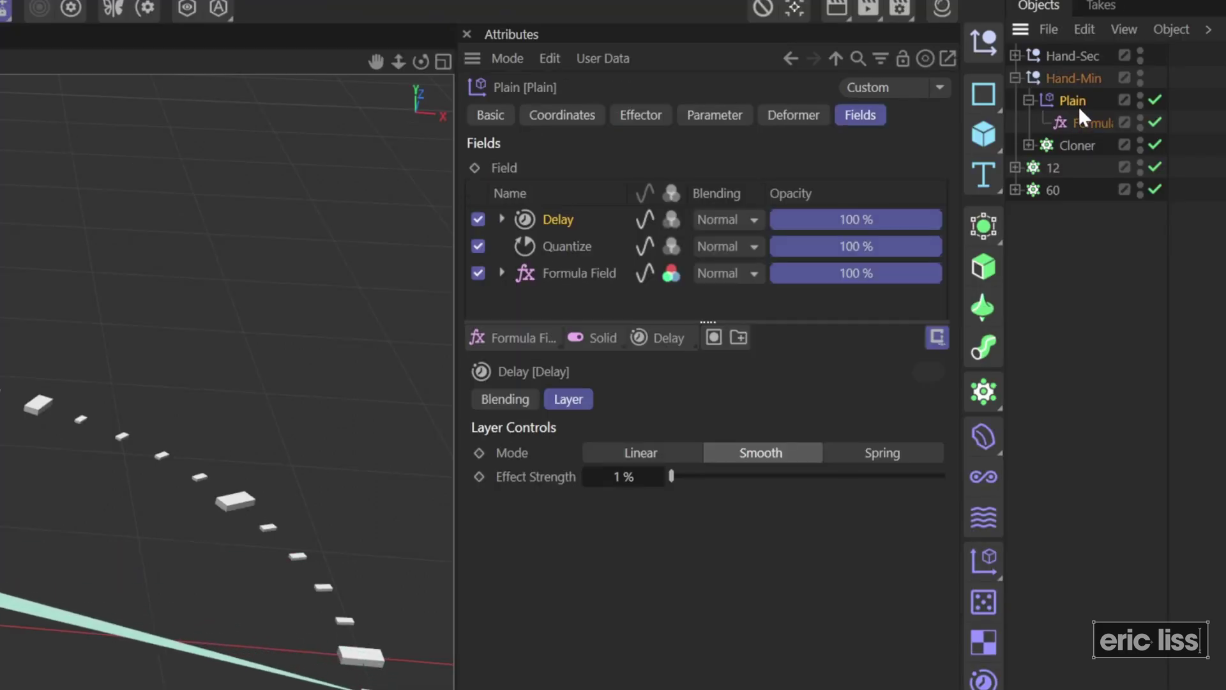
click(478, 246)
click(477, 219)
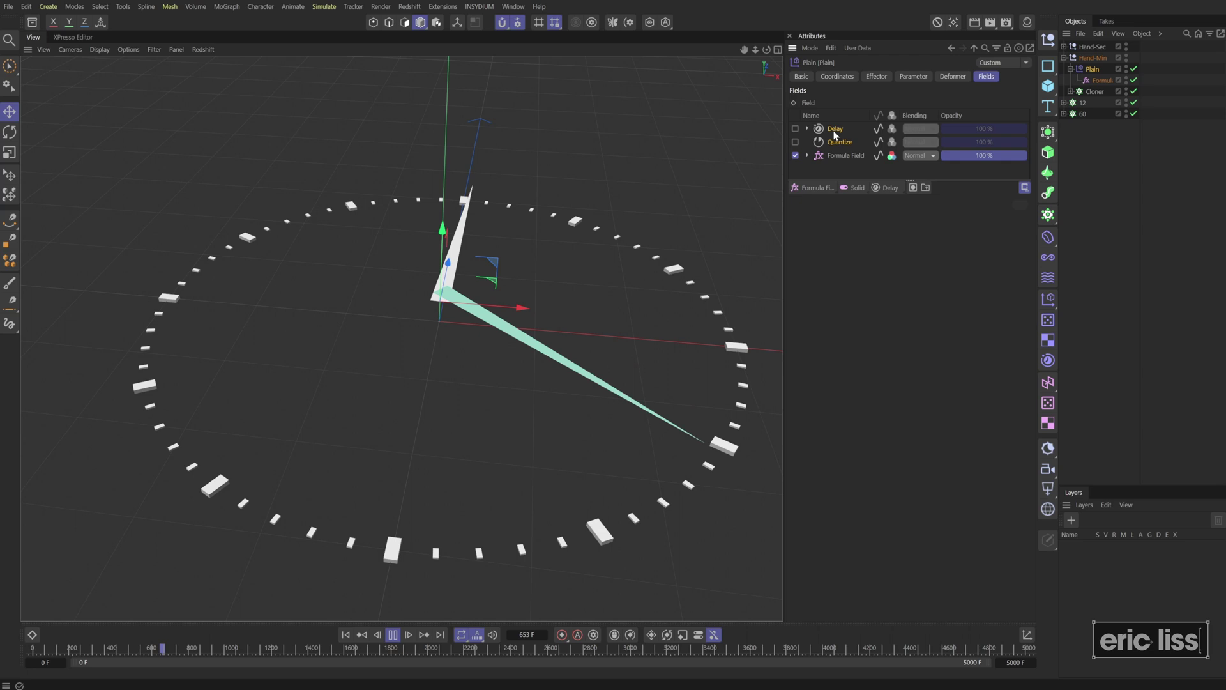
key(Delete)
drag(209, 650, 818, 573)
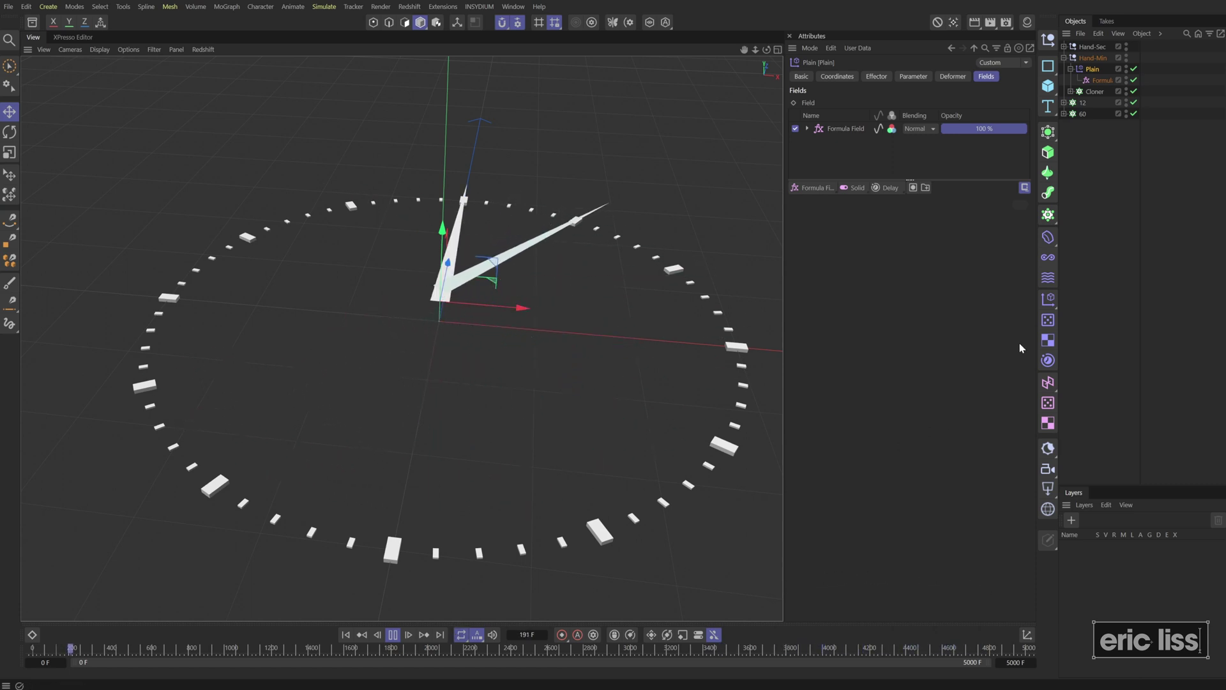
Duplicate the Hand-Min null as Hand-Hour and lower the copy beneath the other hands.
click(1064, 58)
click(1096, 59)
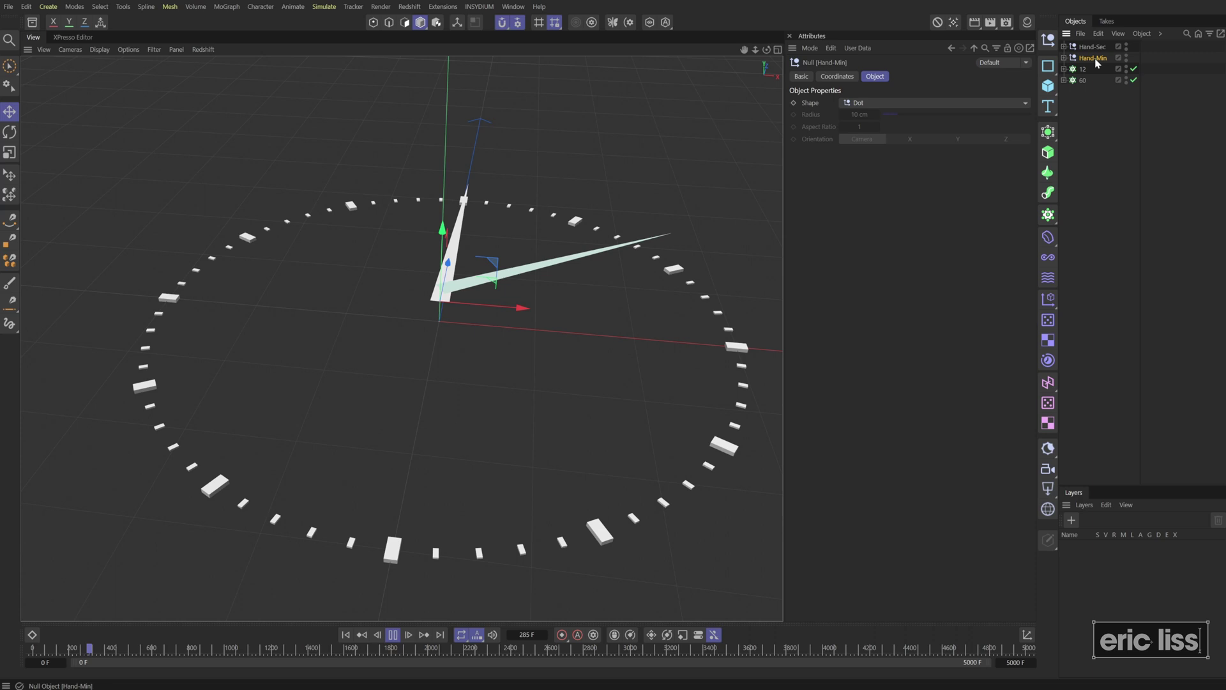
click(1065, 70)
click(1064, 69)
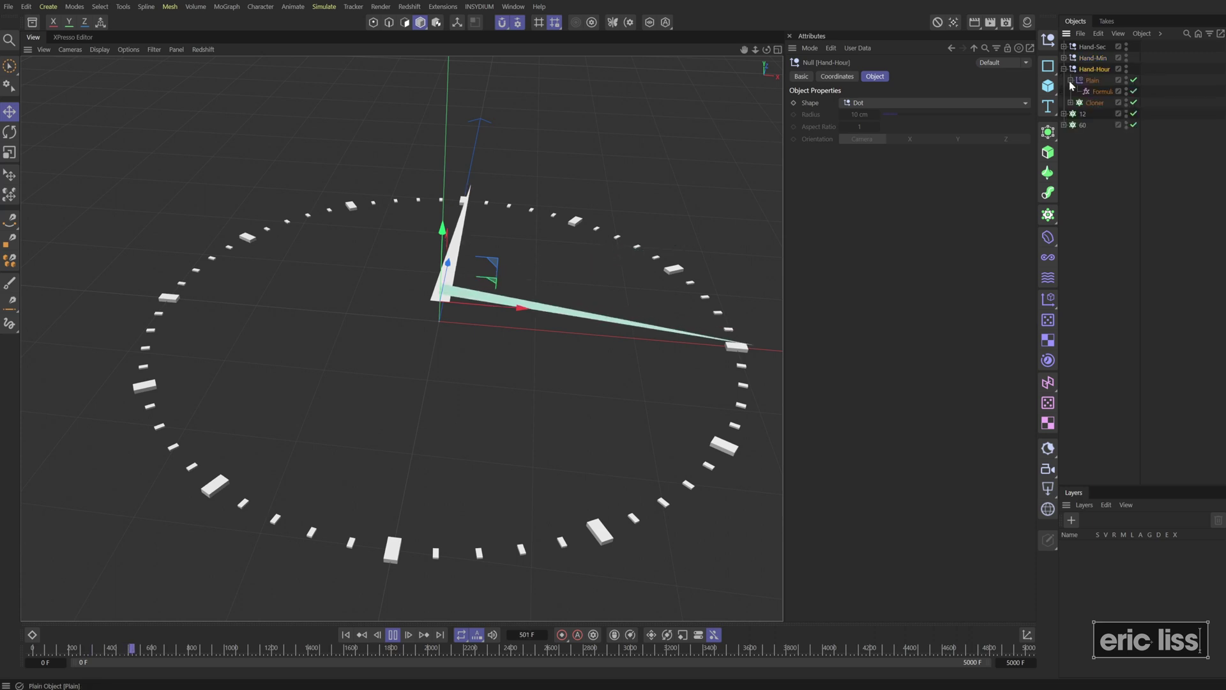
middle_click(449, 296)
middle_click(573, 459)
key(F1)
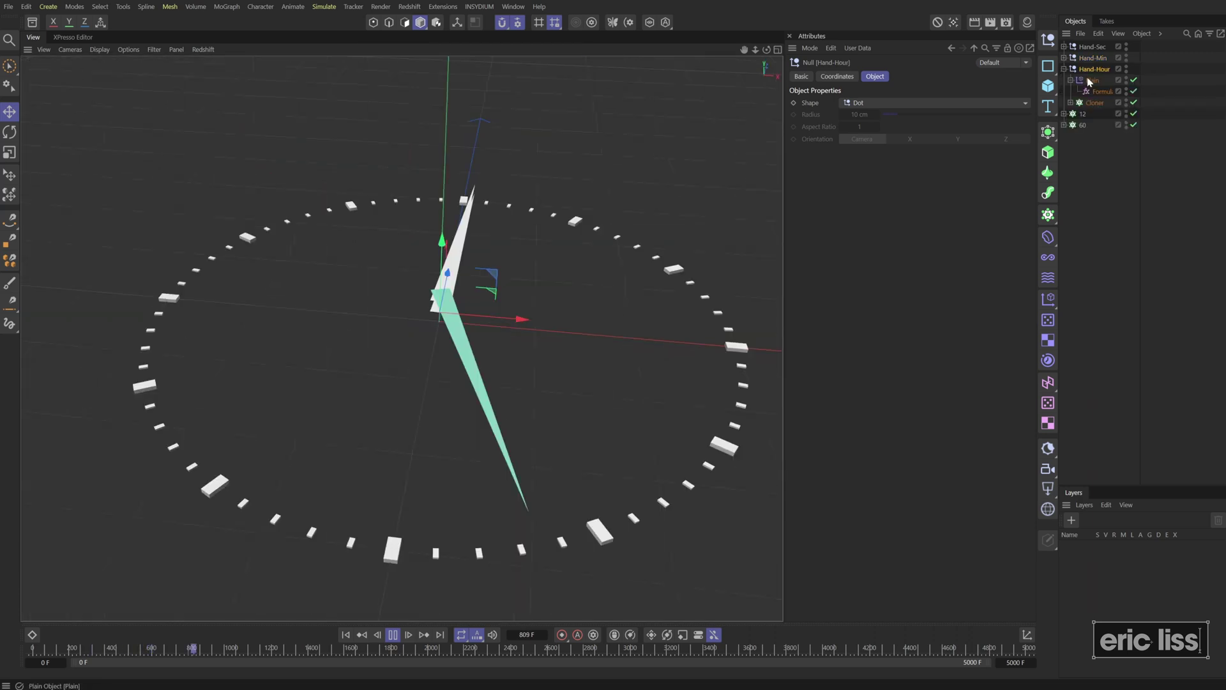
Change the expression of Hand-Hour's Formula Field to mod(t/3600;1)/60.
click(1100, 92)
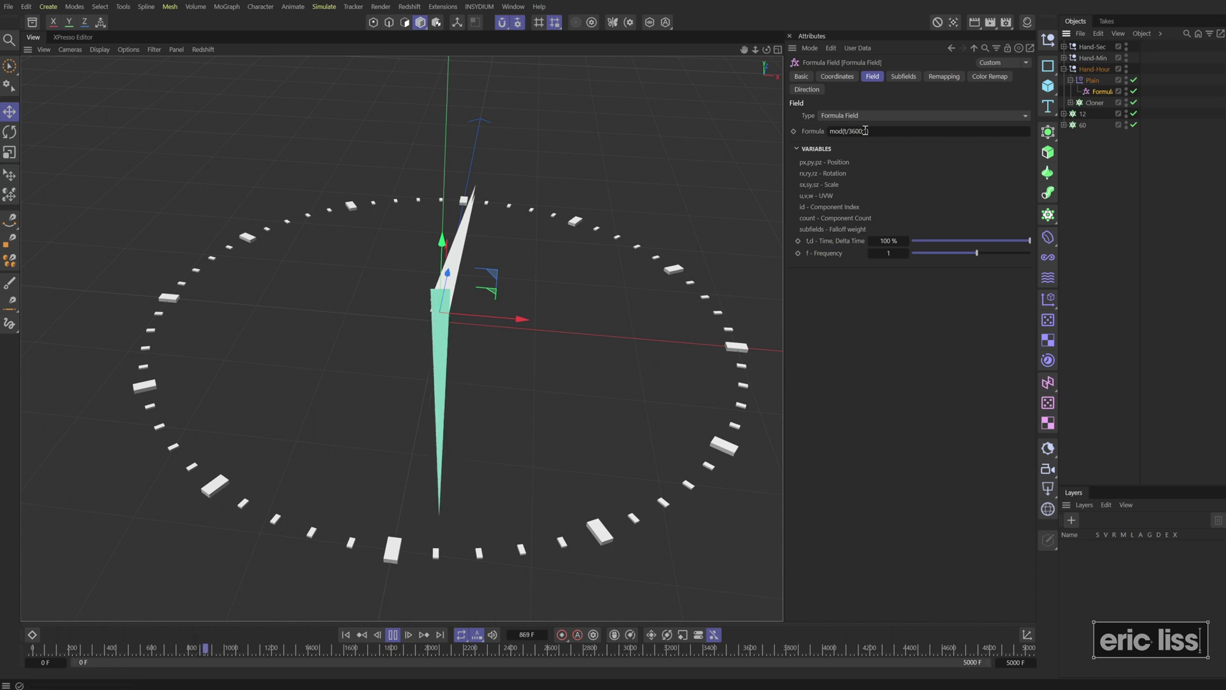
click(872, 130)
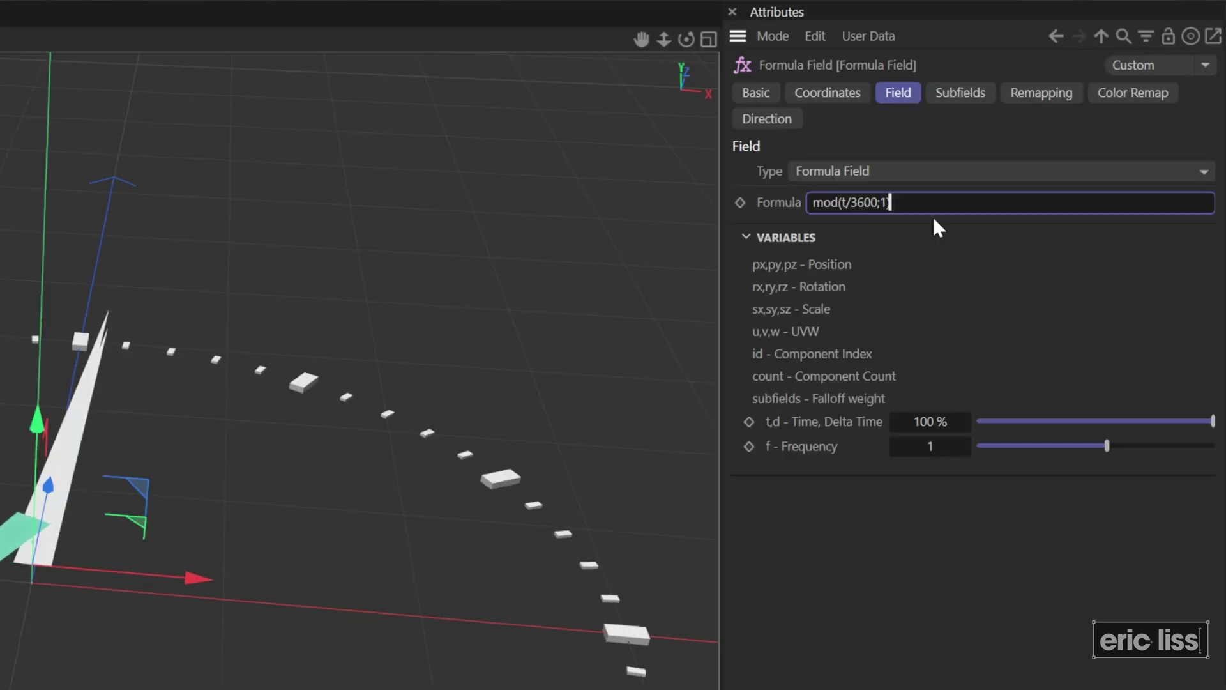
text(/60)
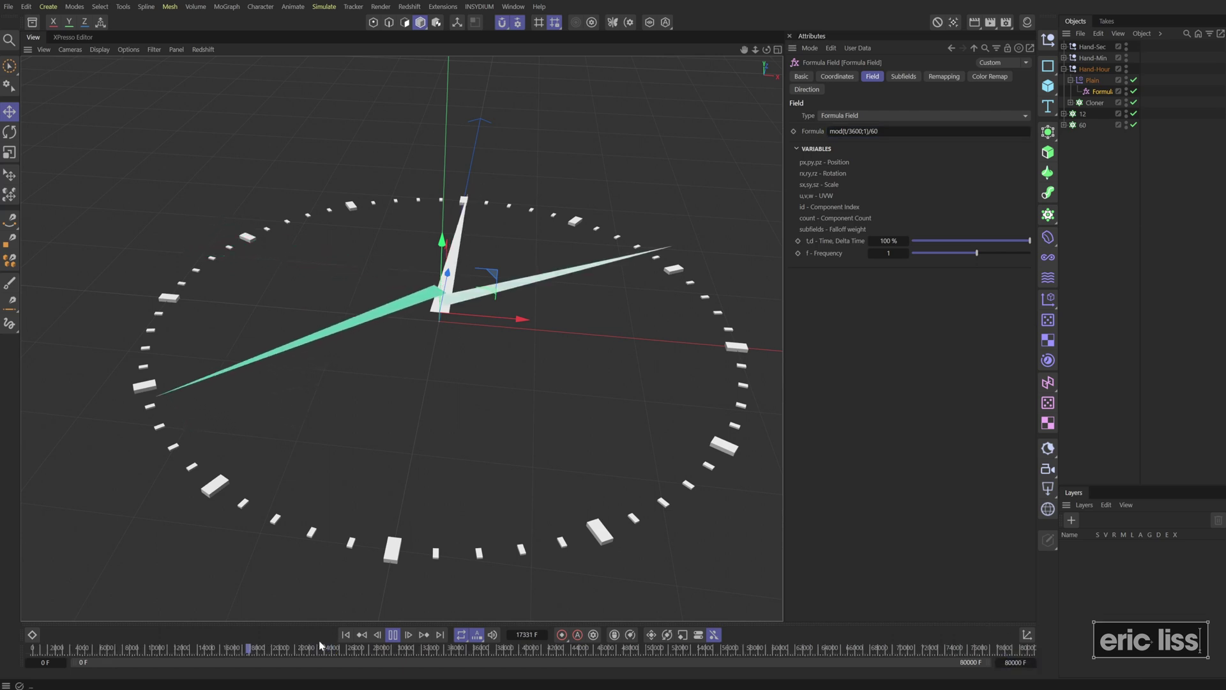
Extend the timeline to 80000 frames and scrub through it to check how the hands move.
drag(249, 649, 611, 647)
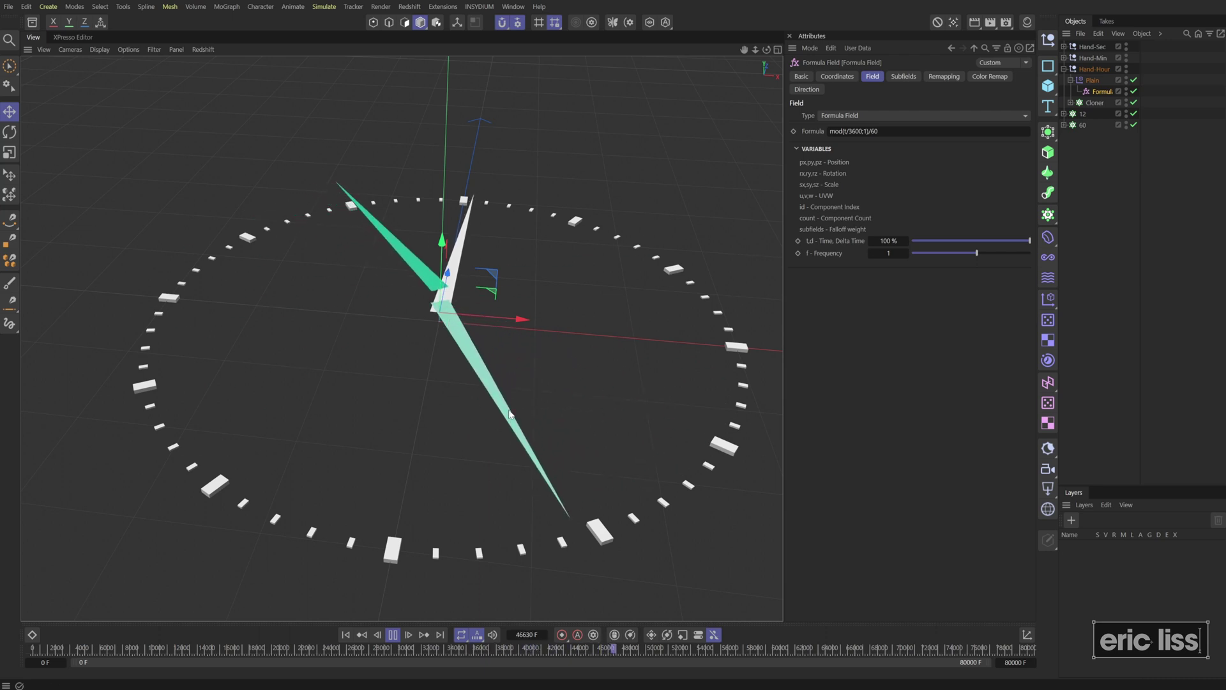
drag(642, 648, 80, 649)
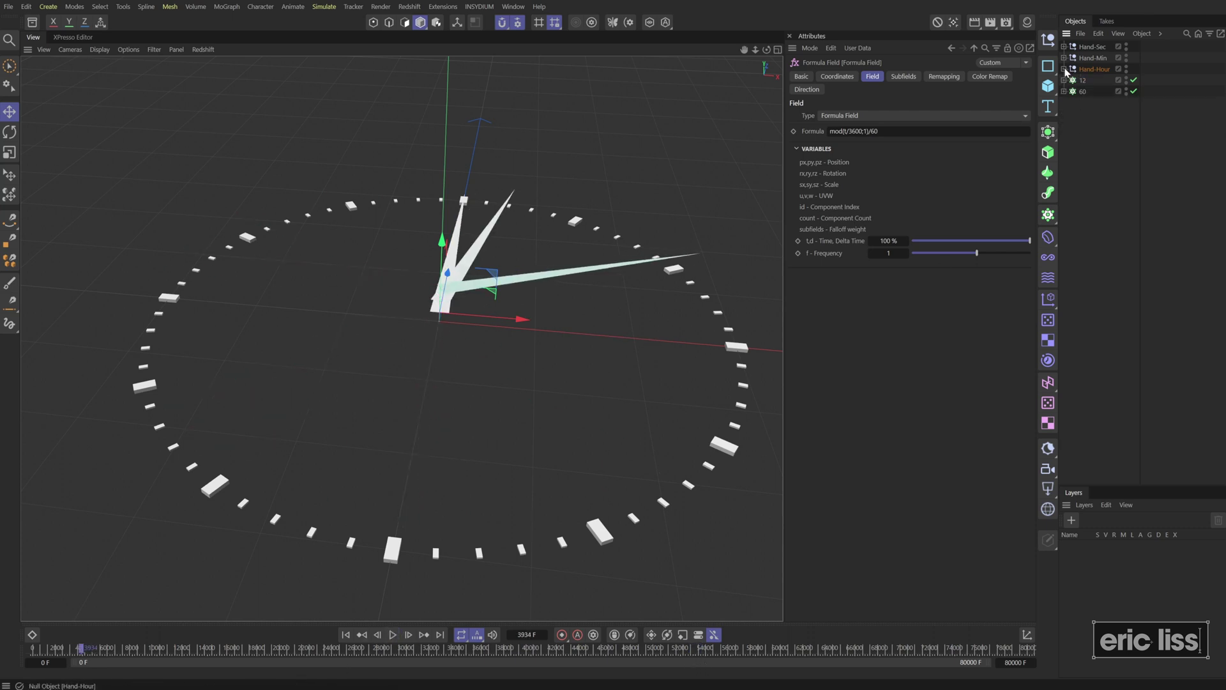
Group all the hands and tick mark cloners under one null named Time Rig.
key(ctrl+a)
key(alt+g)
double_click(1088, 47)
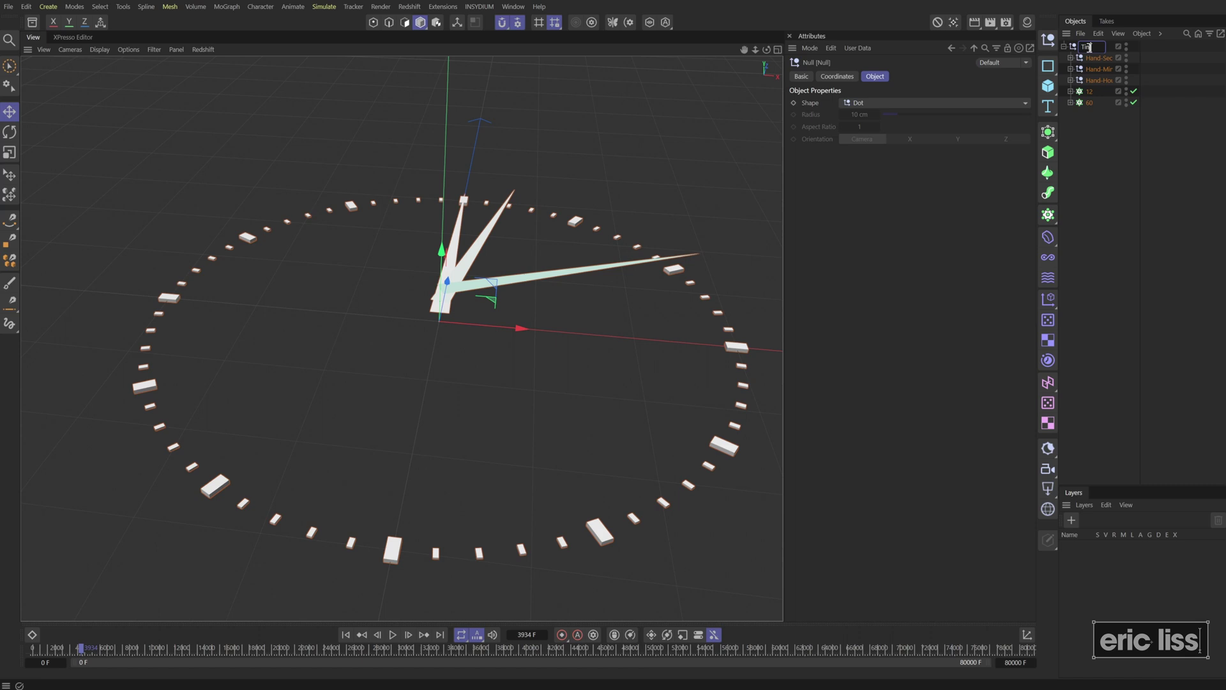
text(Time Rig)
key(Return)
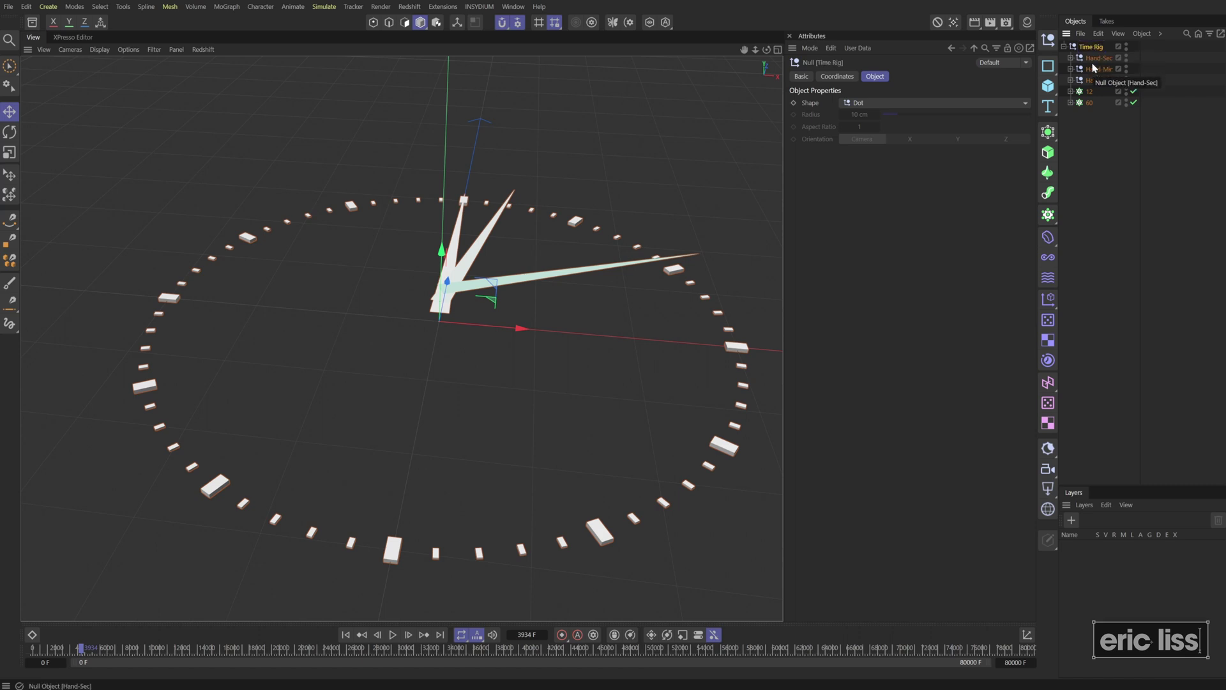
click(1106, 130)
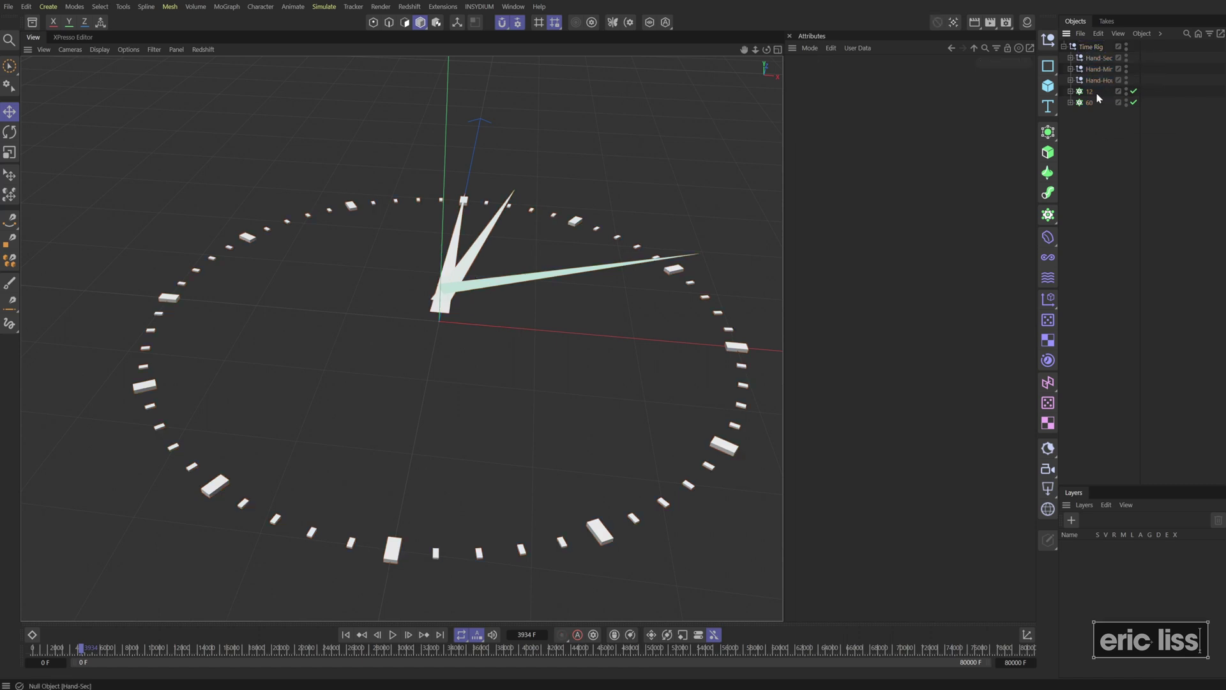
Create a null named Xpresso inside Time Rig, give it an XPresso tag and open its node graph.
click(1096, 46)
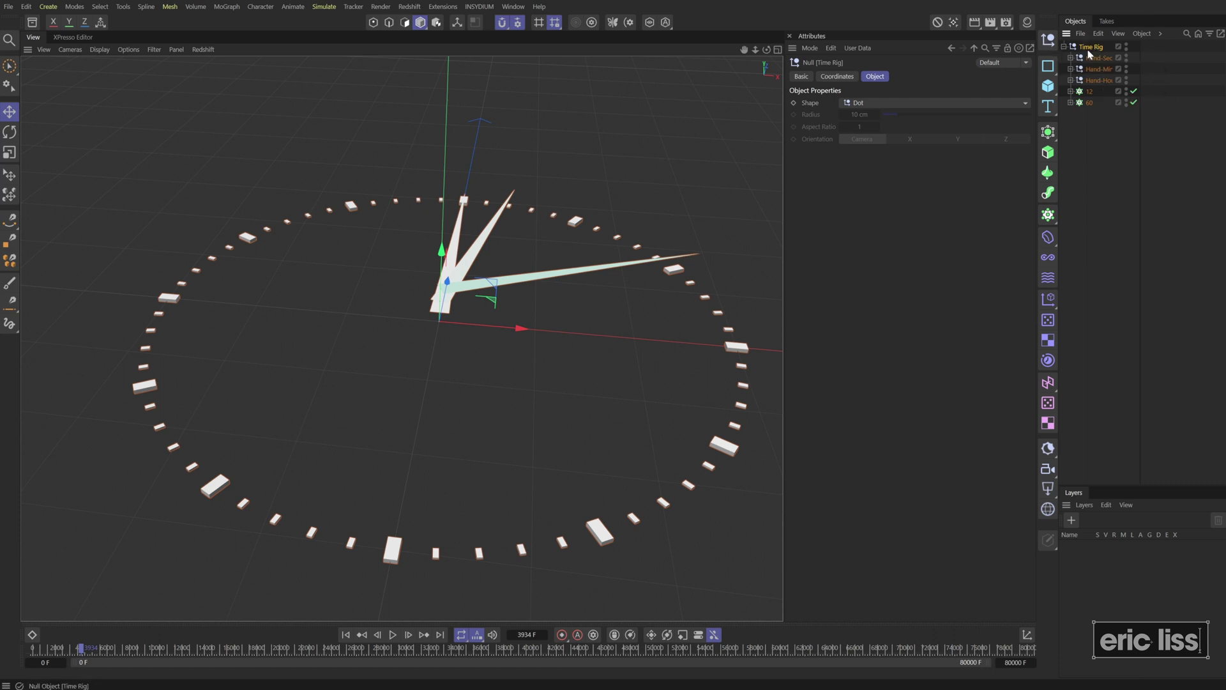
key(shift+n)
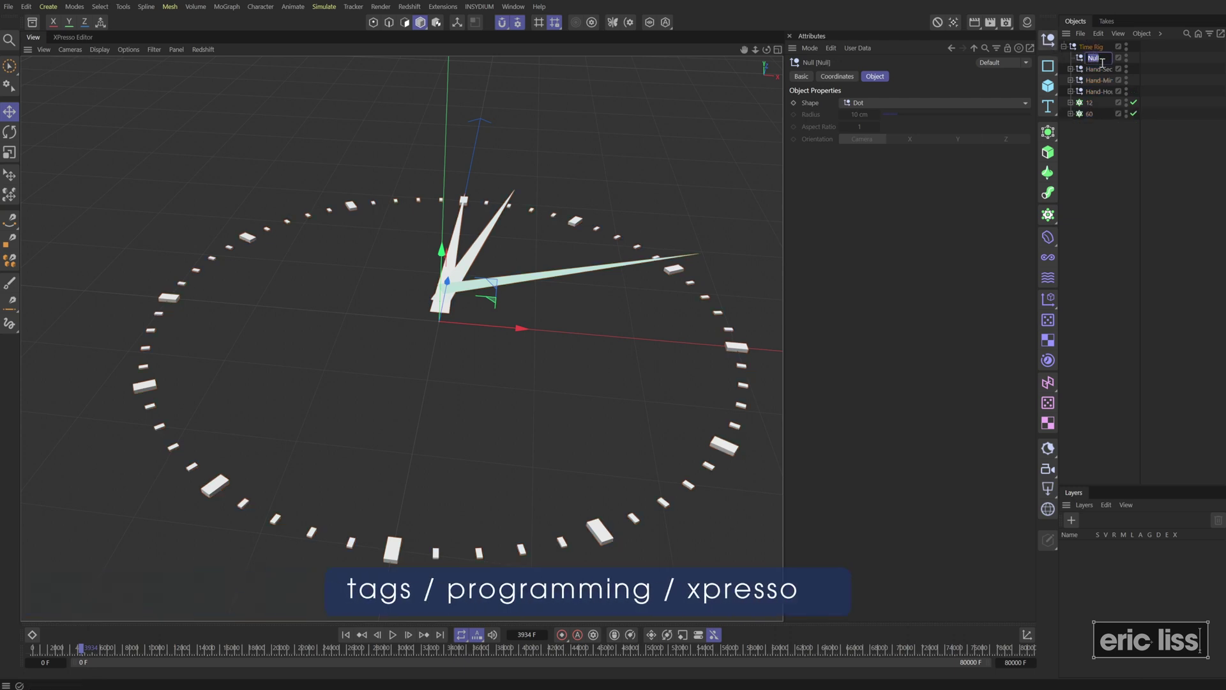
right_click(1096, 58)
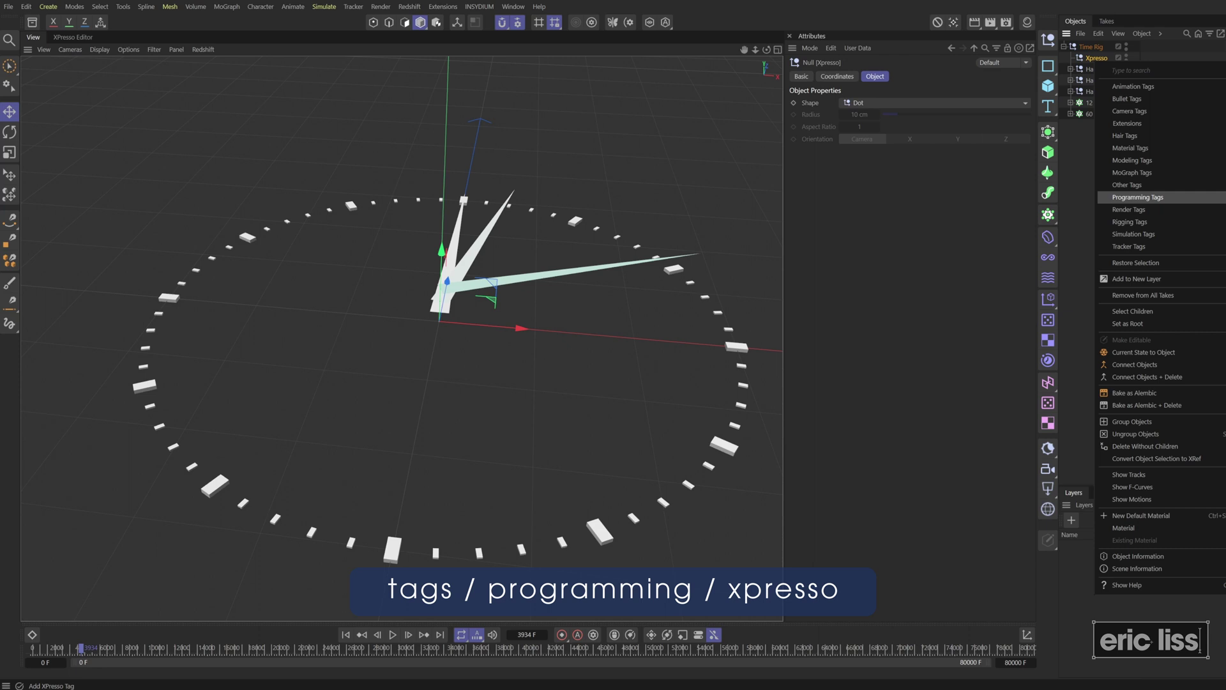
click(1147, 60)
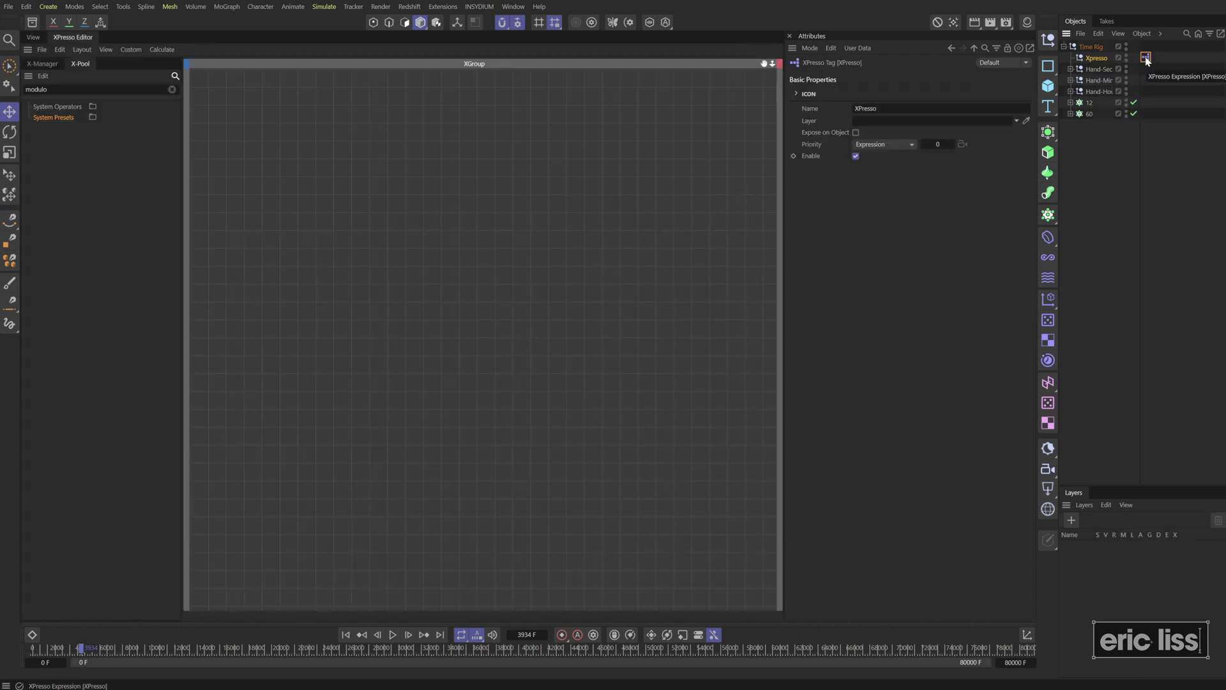
Add the Time Rig null and Hand-Hour's cloner as nodes in the XPresso graph.
click(1091, 47)
drag(612, 200, 441, 258)
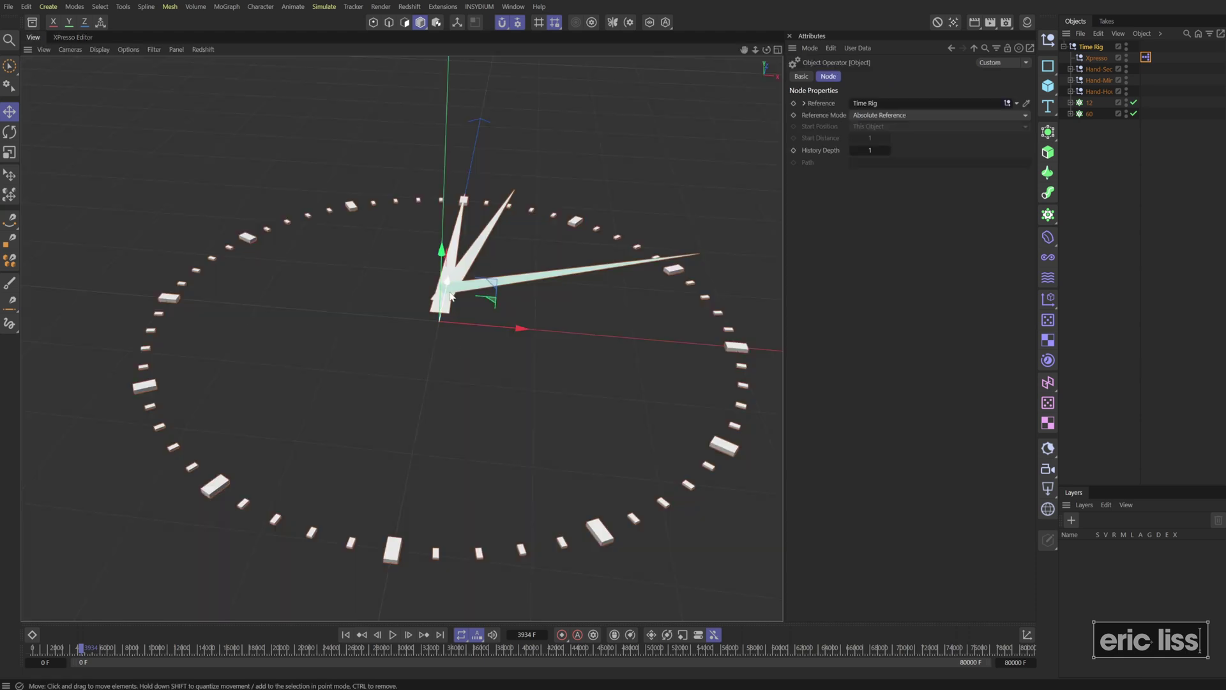
click(1099, 91)
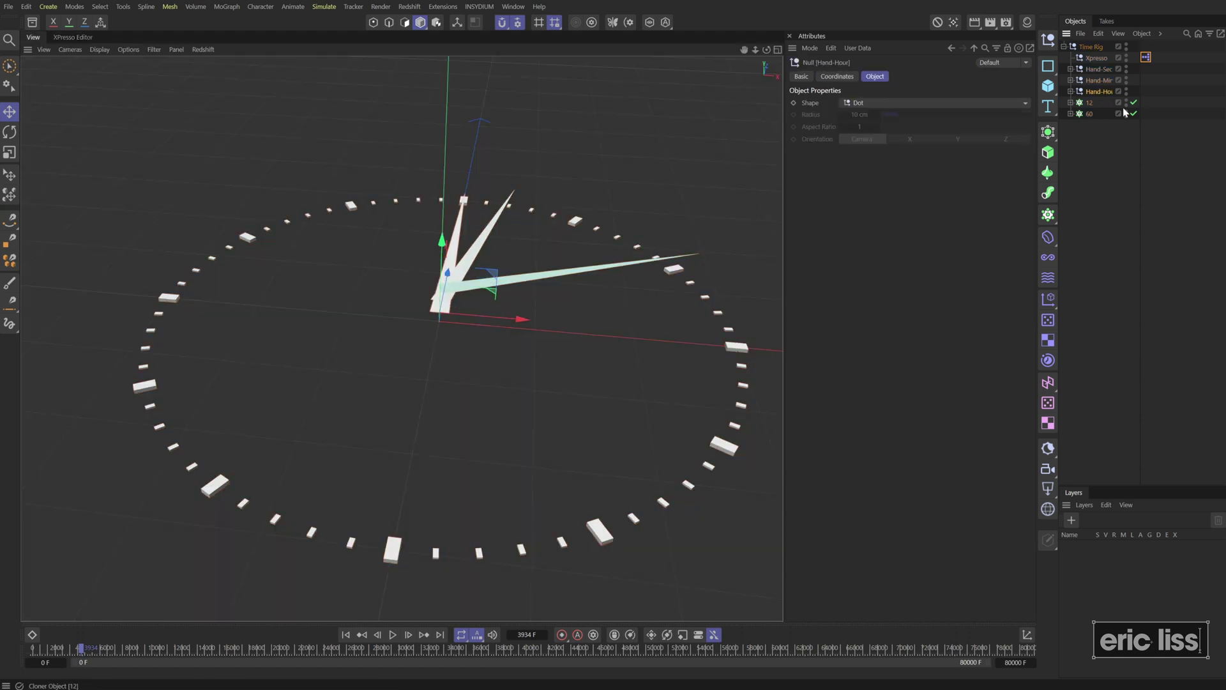
click(1070, 91)
click(79, 39)
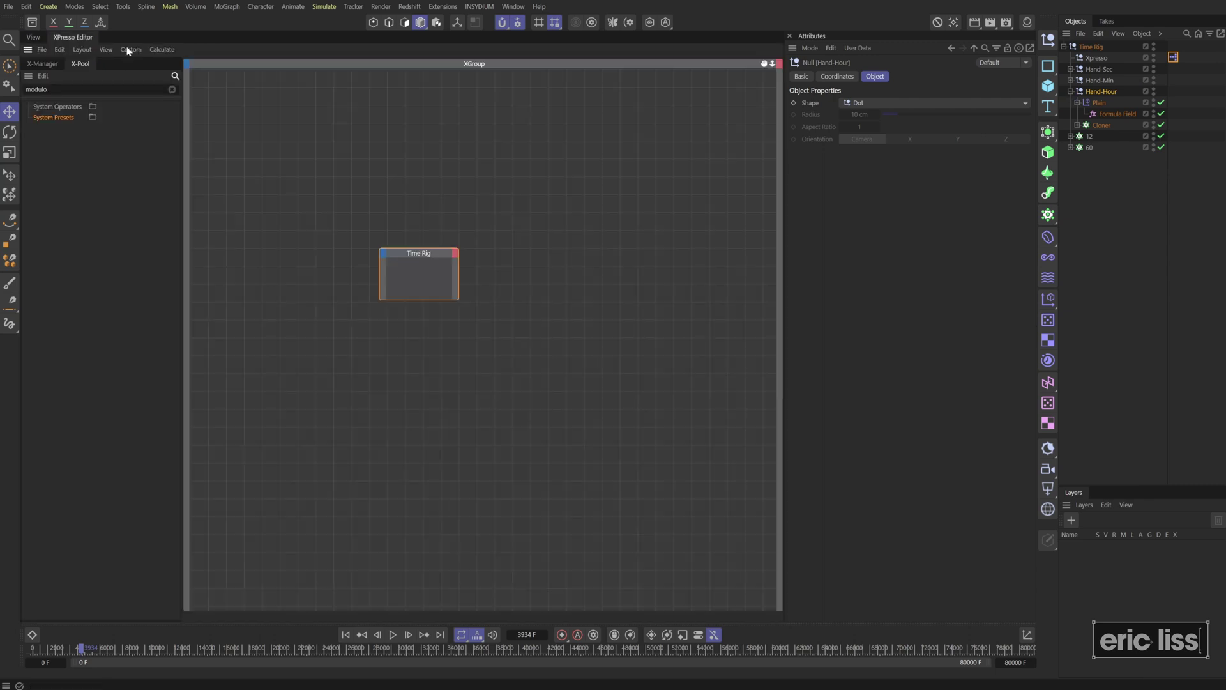
drag(1103, 128, 612, 281)
Rename Hand-Hour's cloner as Cloner-Hour.
double_click(1103, 125)
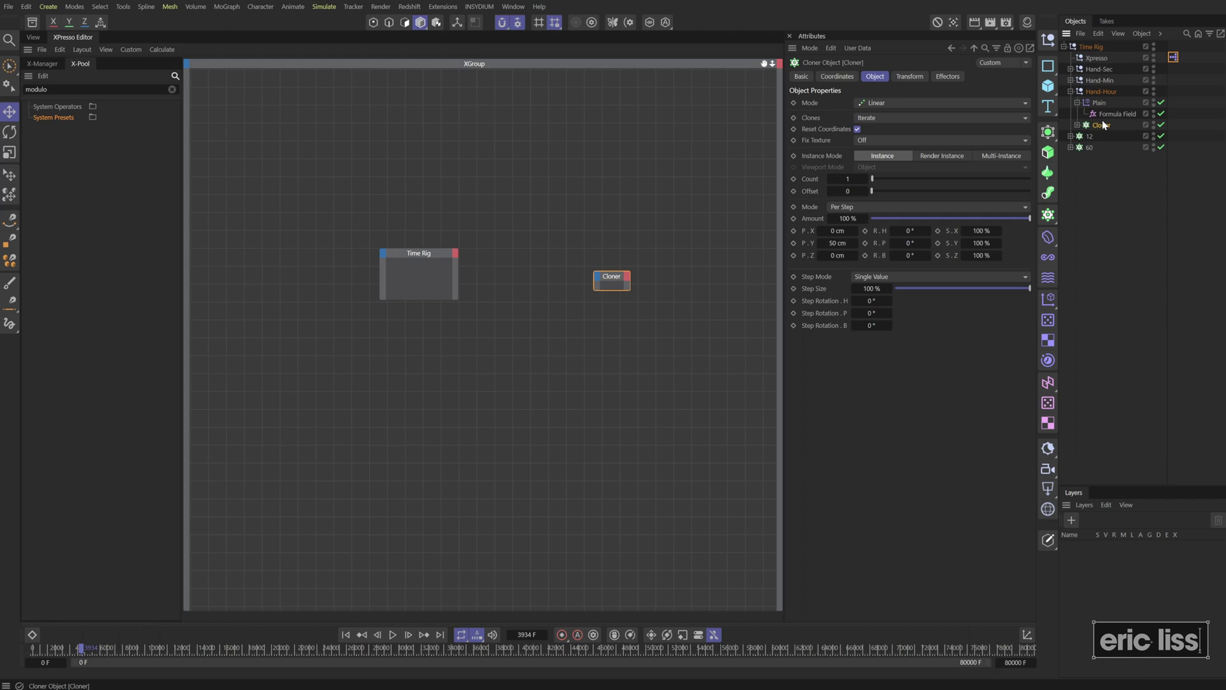
text(Cloner-Hour)
key(Return)
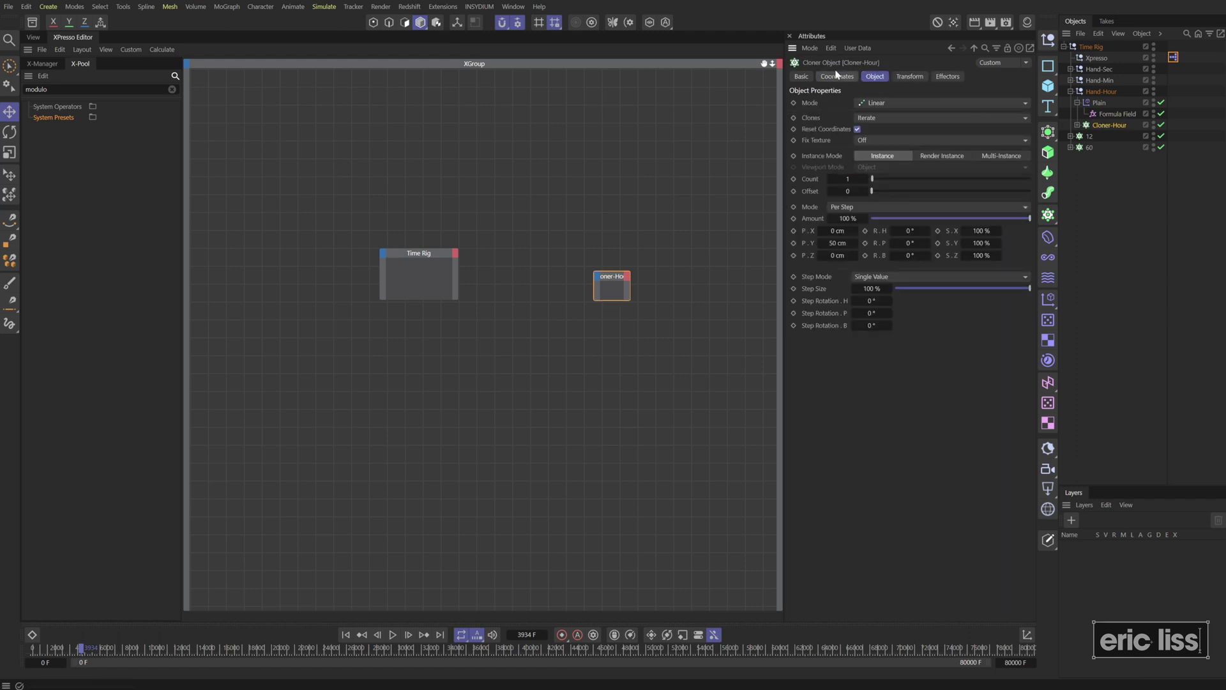
Try out Cloner-Hour's heading rotation on the clock face and set it to 0°.
click(837, 76)
click(41, 39)
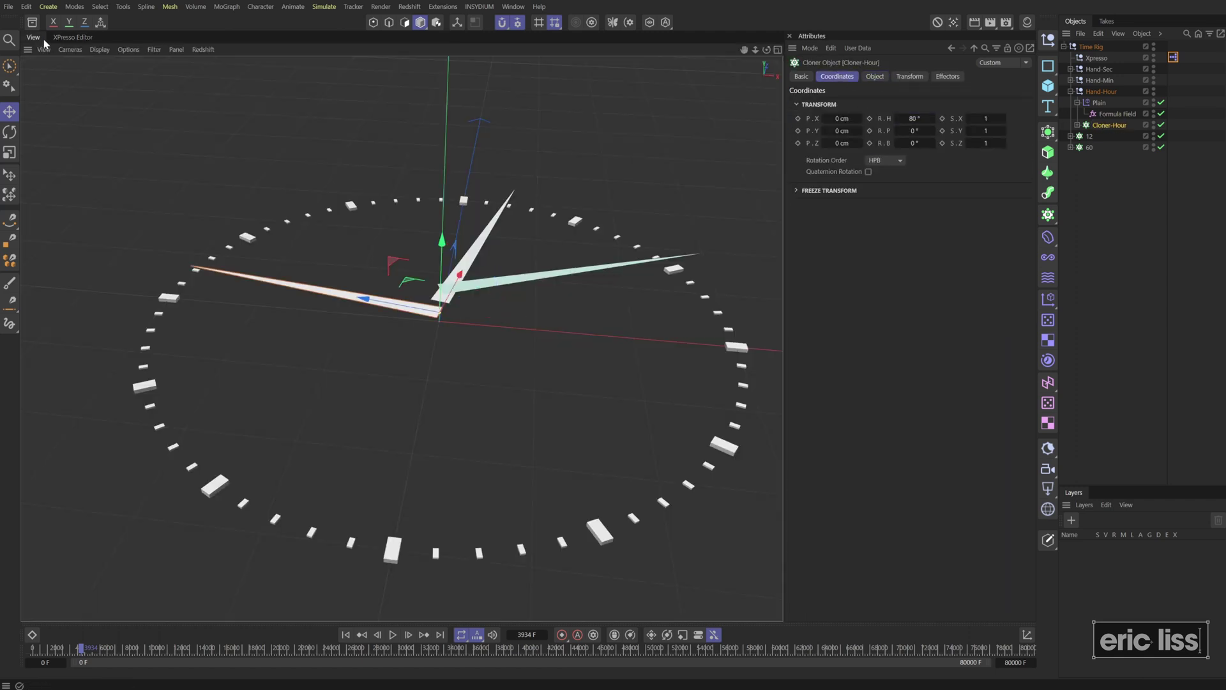
drag(916, 118, 926, 118)
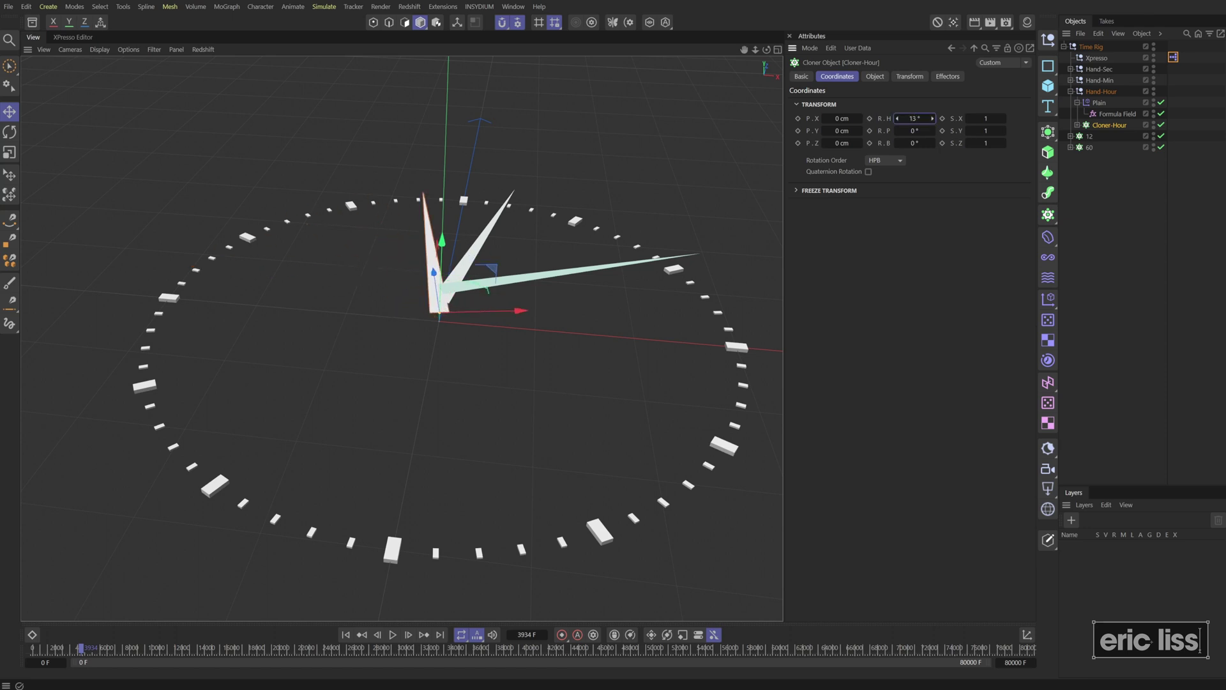
click(927, 118)
text(0)
key(Return)
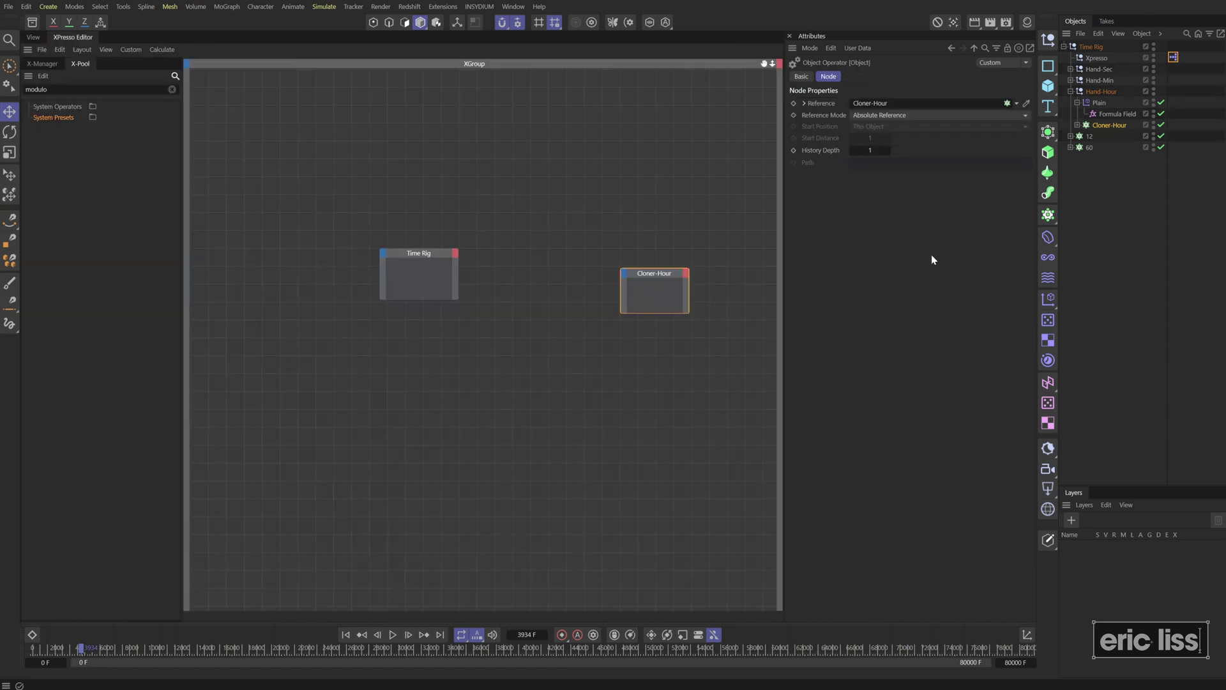
Expose the cloner's heading rotation as a Rotation . H input port on the Cloner-Hour node.
click(1108, 126)
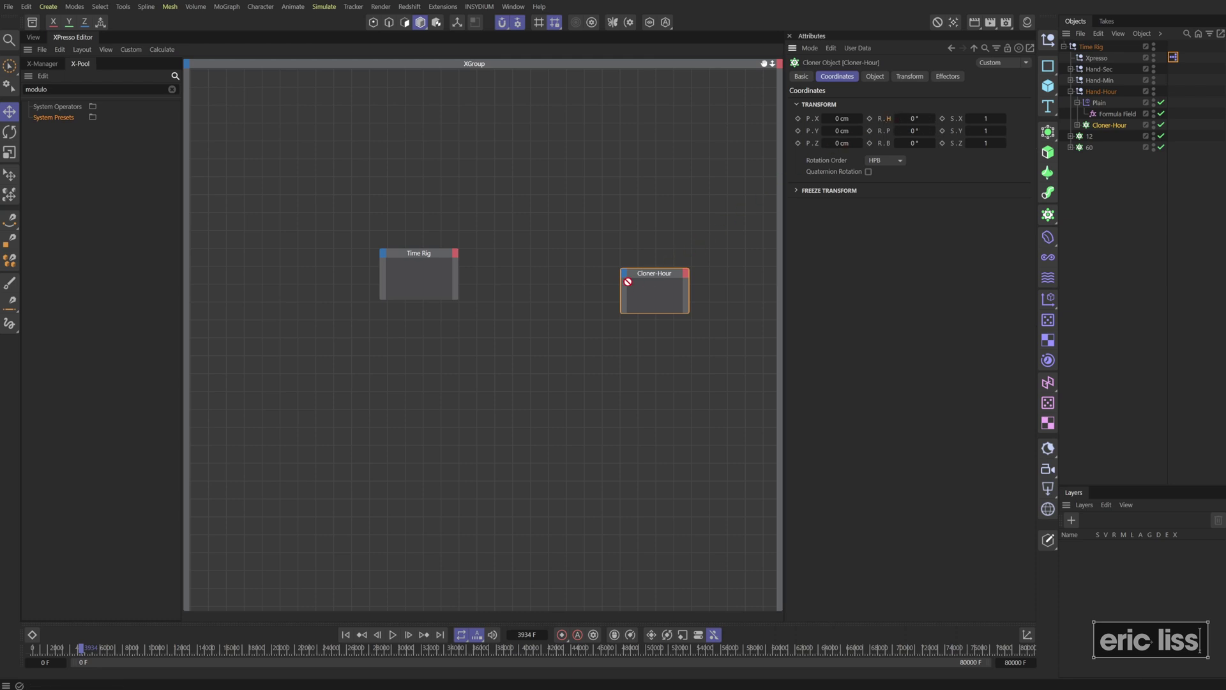
drag(642, 274, 657, 292)
click(875, 77)
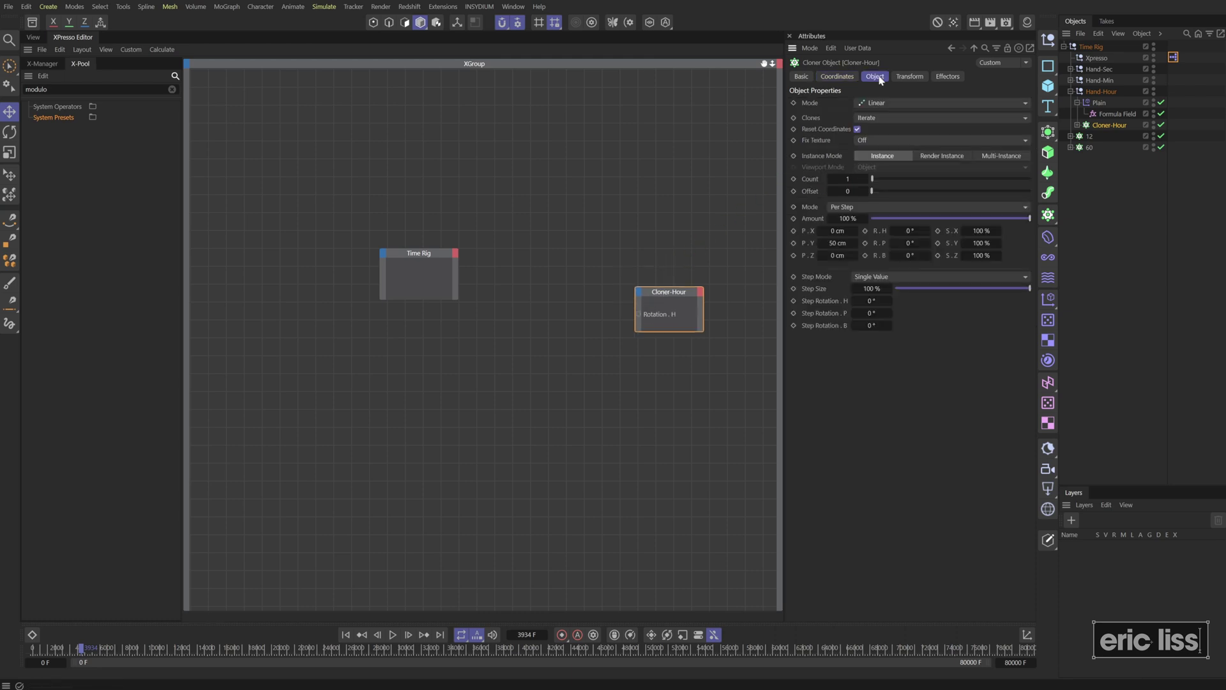
Add a user data group named Clock Rig to the Time Rig null.
click(1090, 47)
click(857, 47)
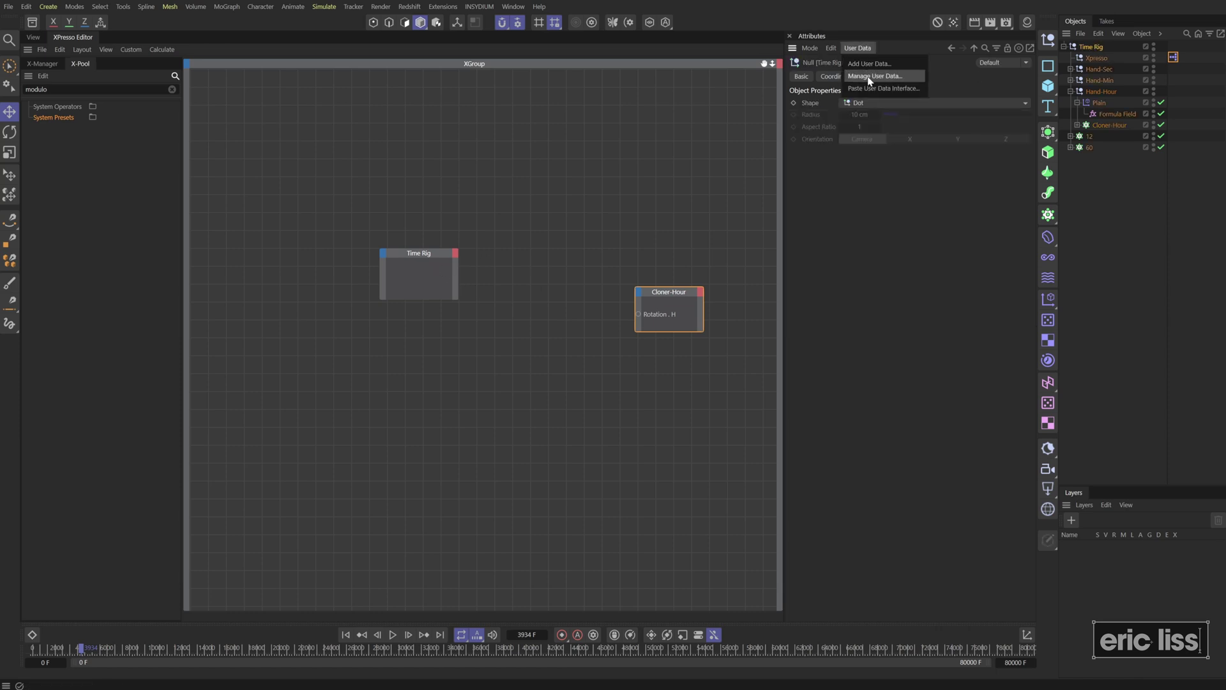
click(874, 76)
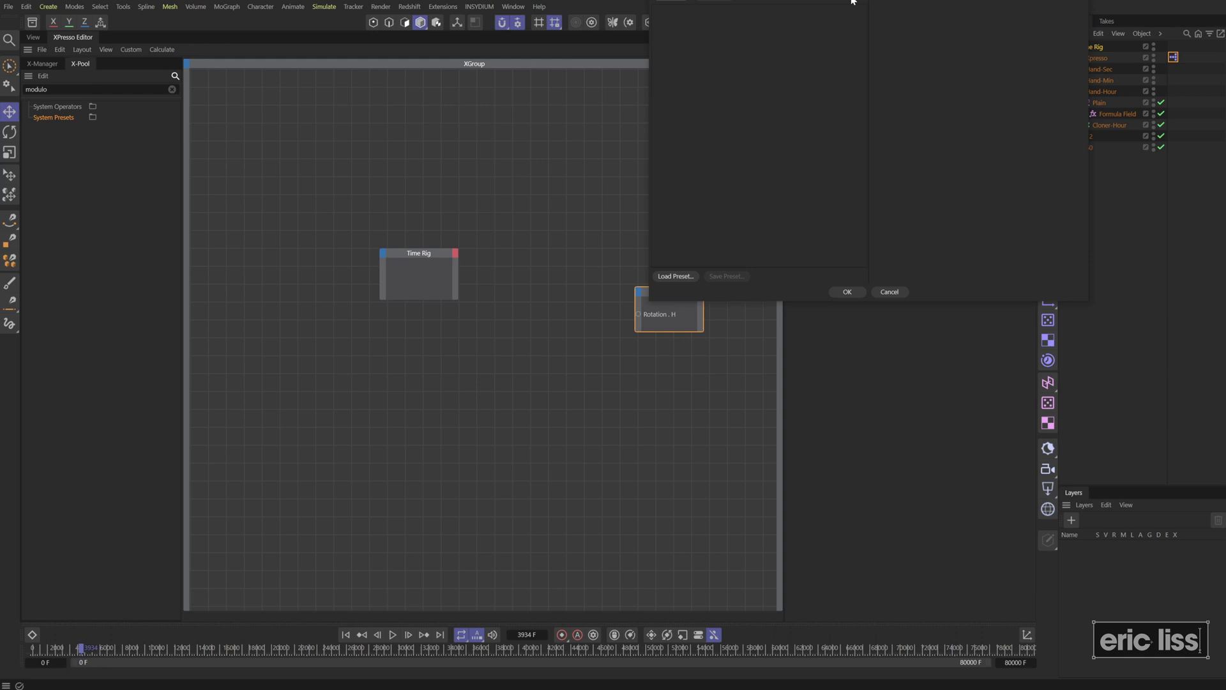
click(444, 134)
click(685, 151)
drag(685, 154, 610, 148)
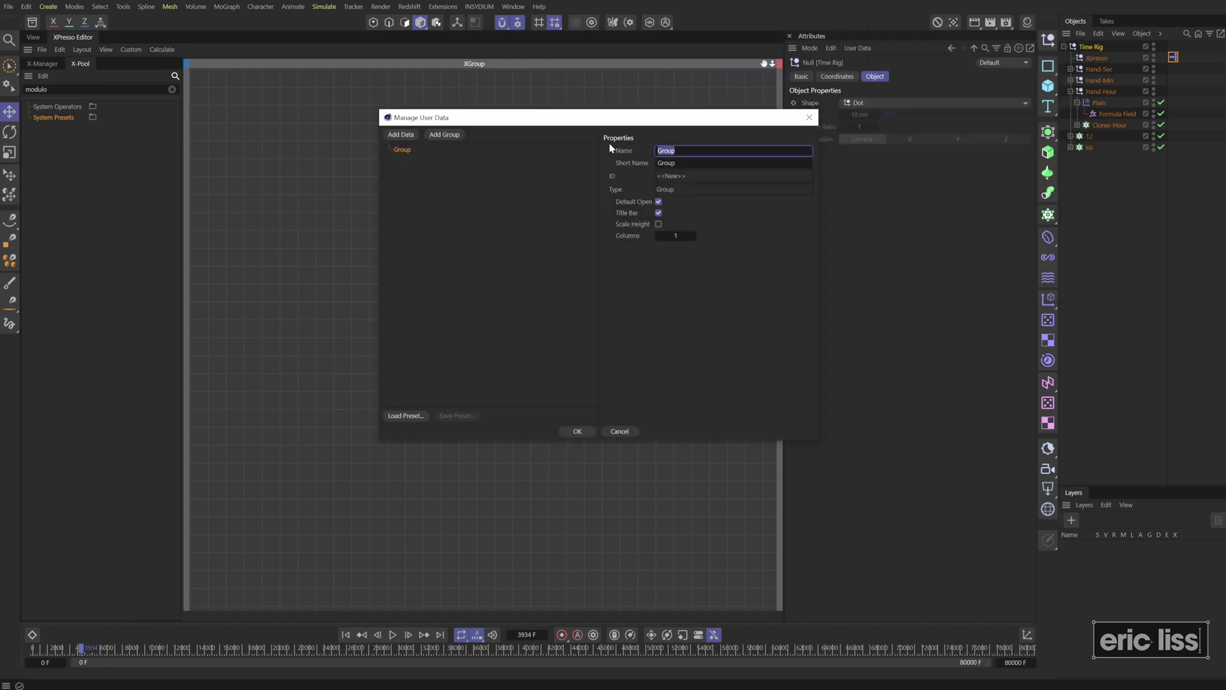
text(Clock Rig)
key(Tab)
Add an Hour Offset user data entry to Clock Rig as a Float Slider with Real units, ranging from 0 to 60.
click(408, 135)
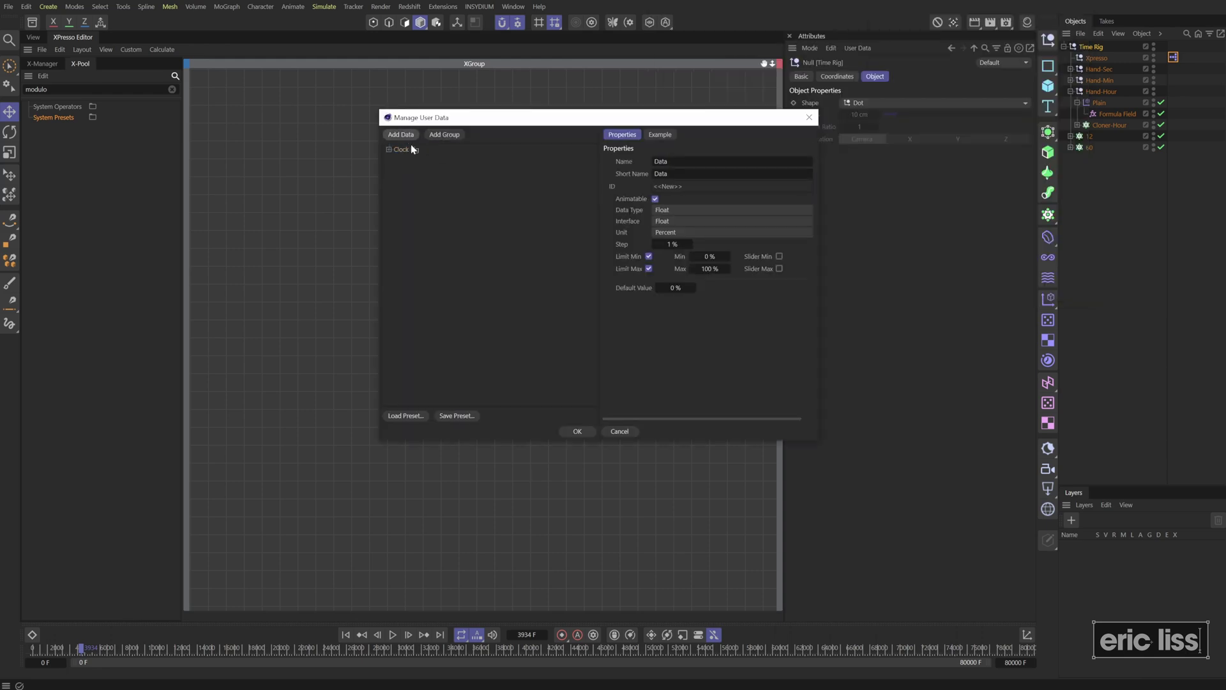
click(681, 160)
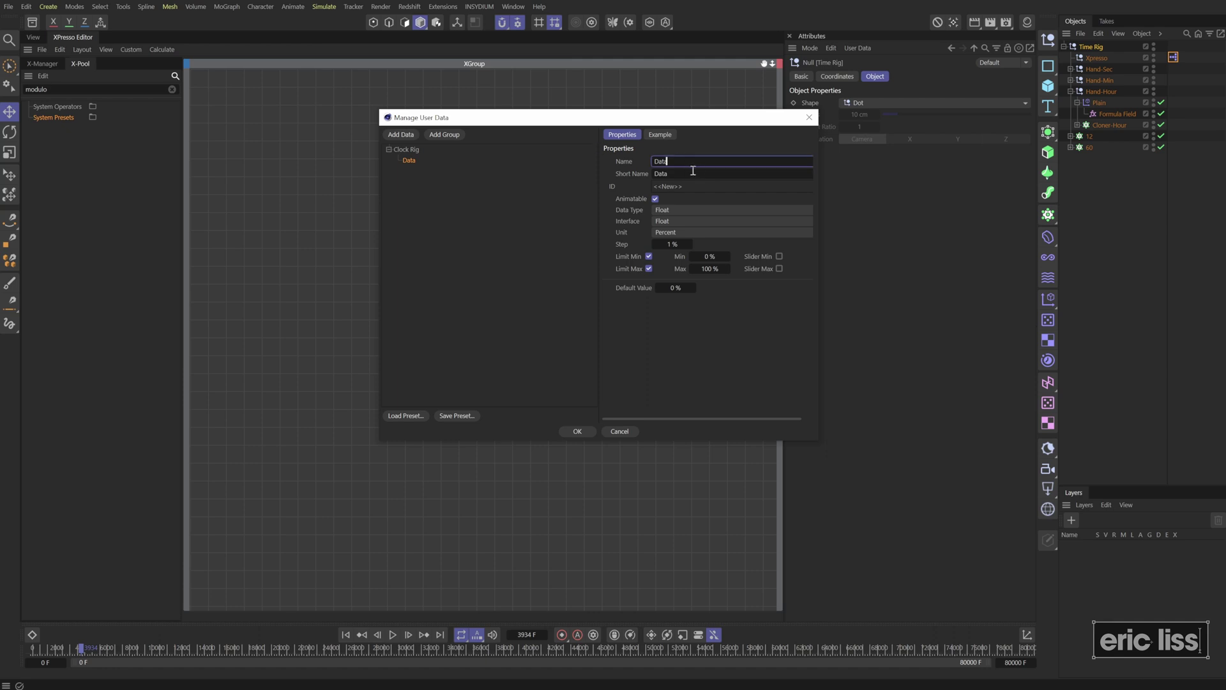
text(Hour Offset)
click(671, 219)
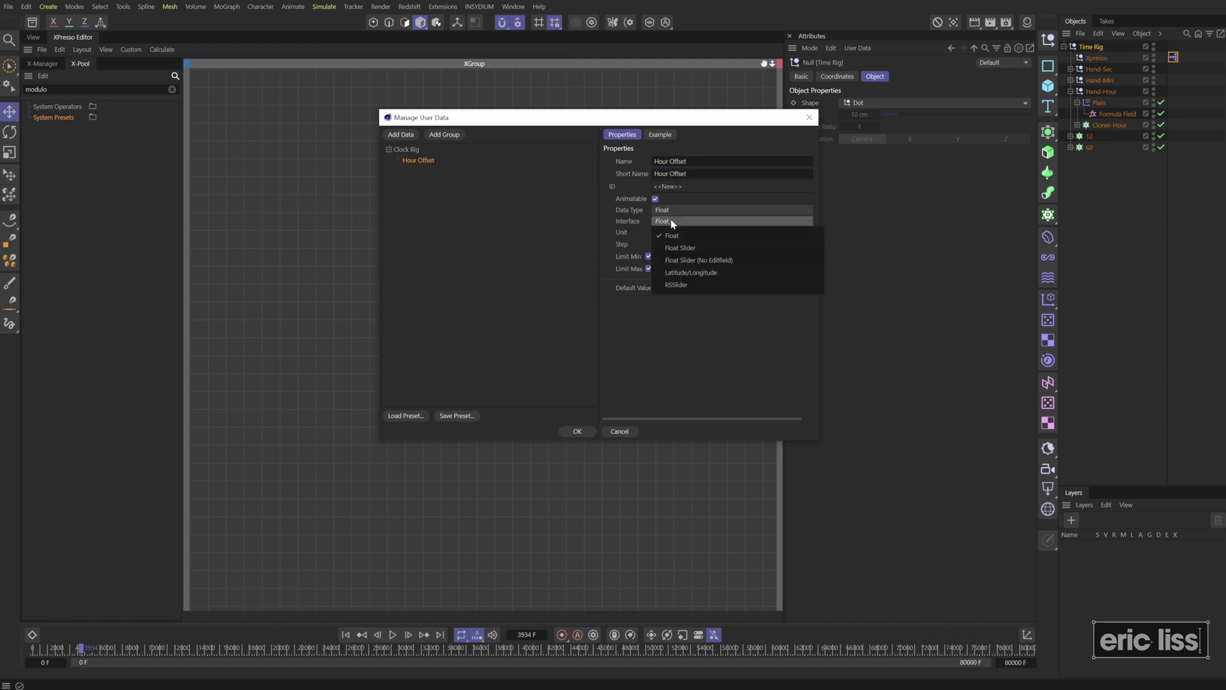
click(672, 221)
click(682, 248)
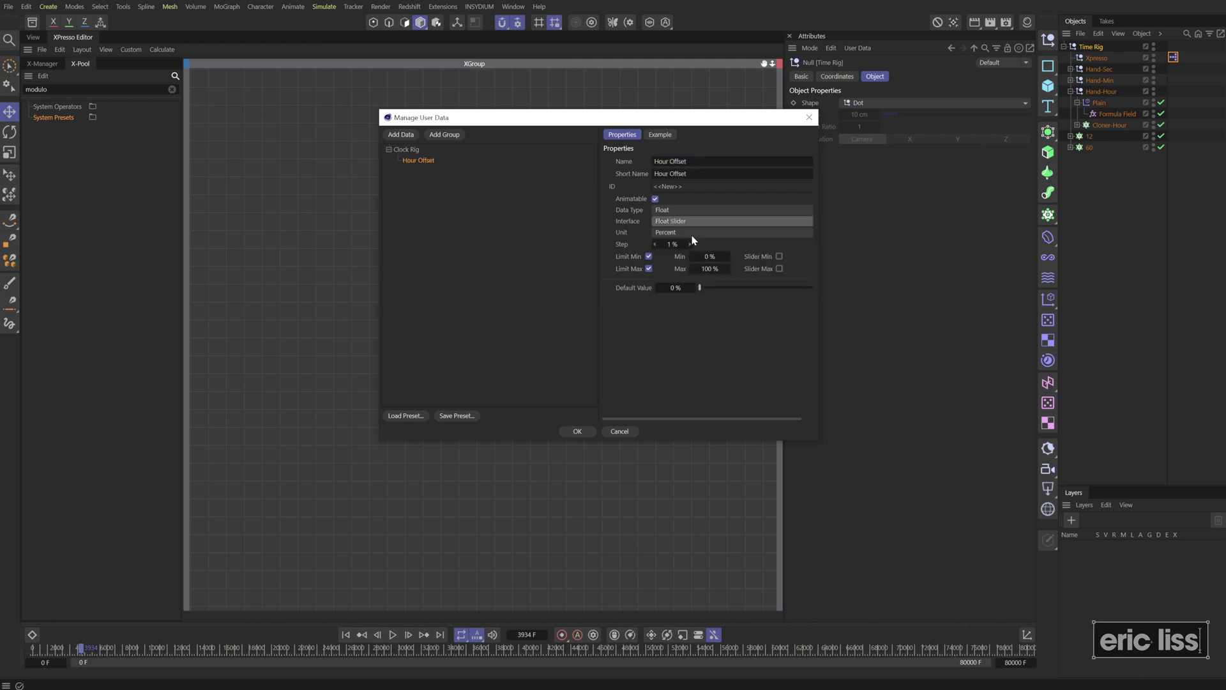
click(699, 232)
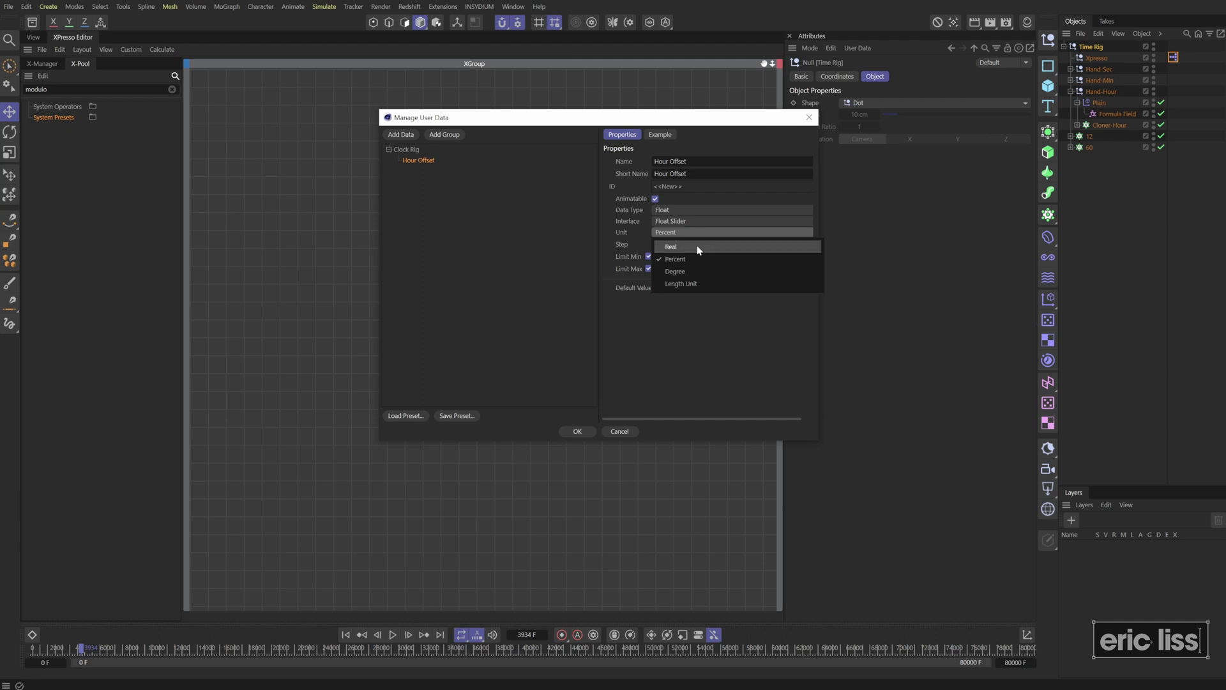
click(699, 249)
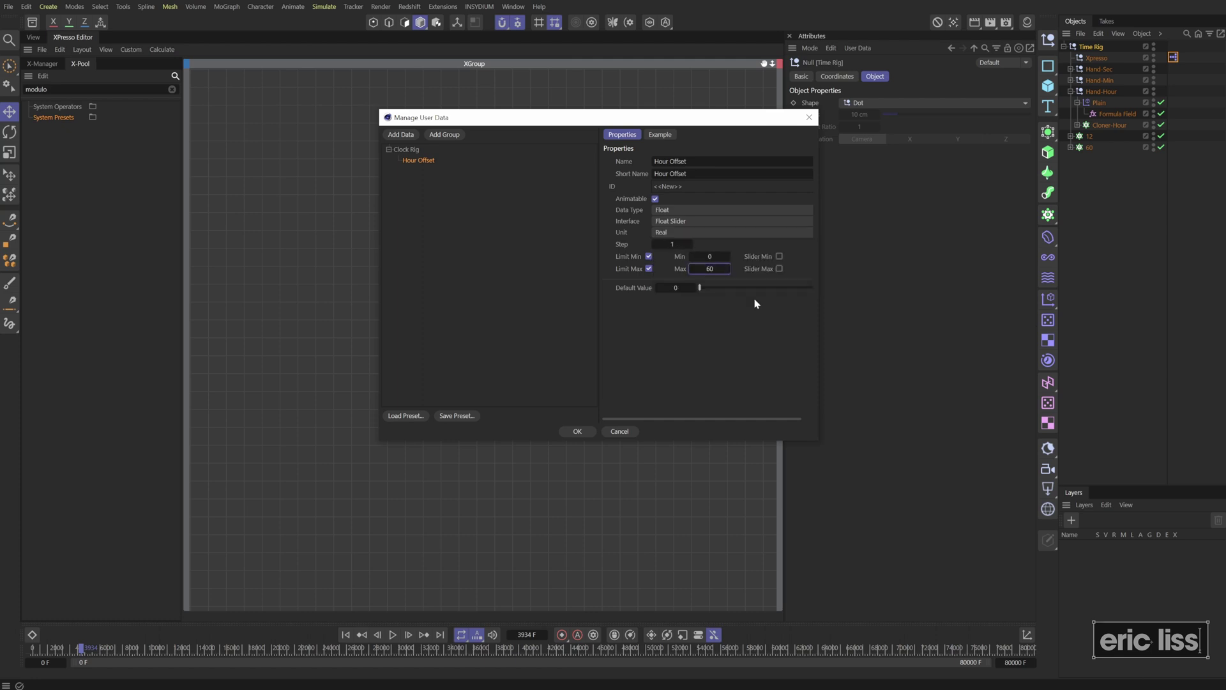
click(578, 432)
Expose the Hour Offset user data as an output port on the Time Rig node.
click(909, 76)
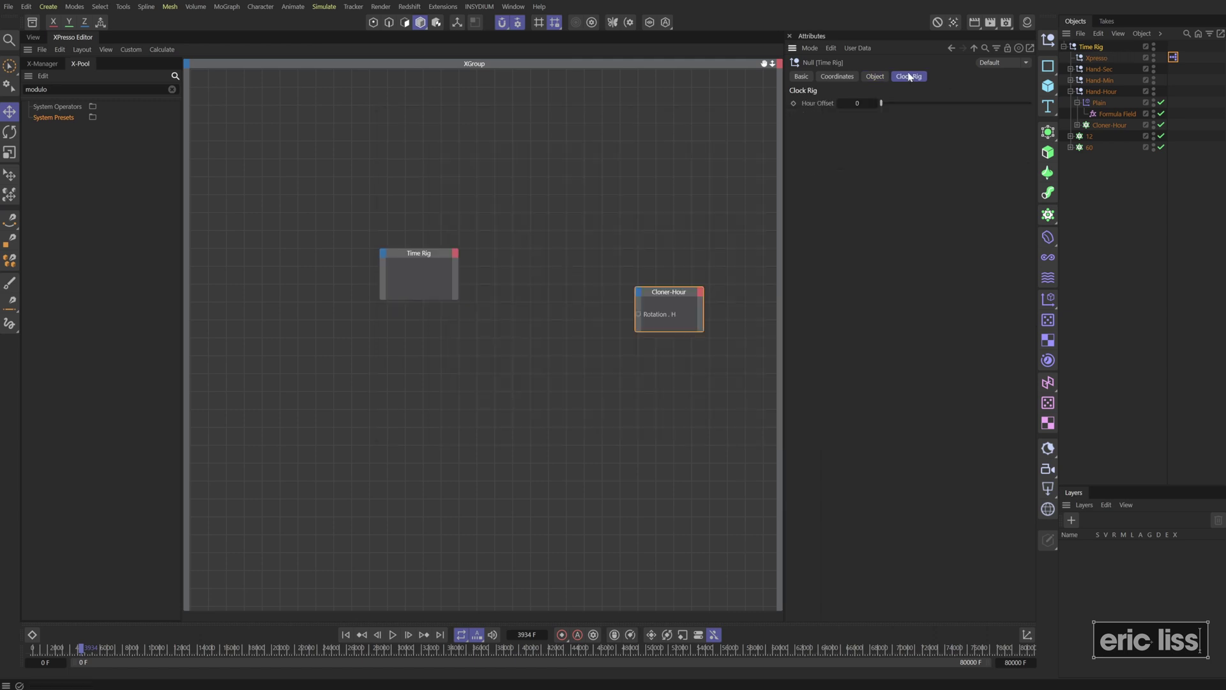
click(455, 256)
click(529, 339)
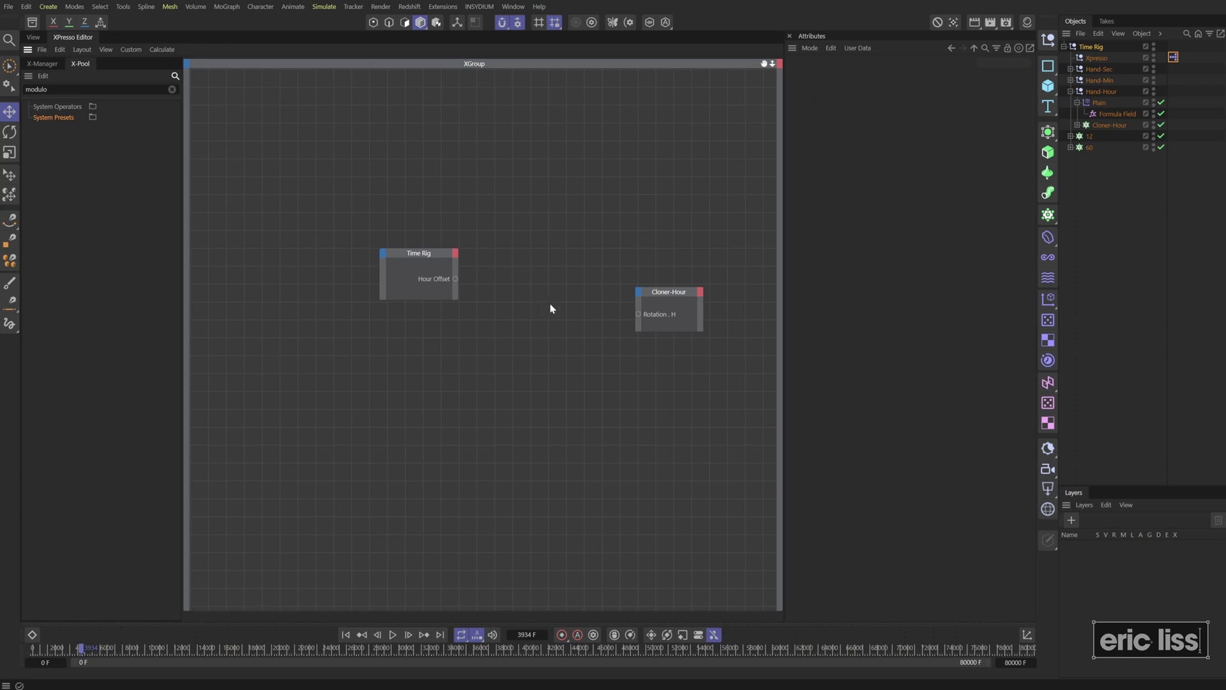
Add a Math node and a Constant node to the XPresso graph.
right_click(513, 284)
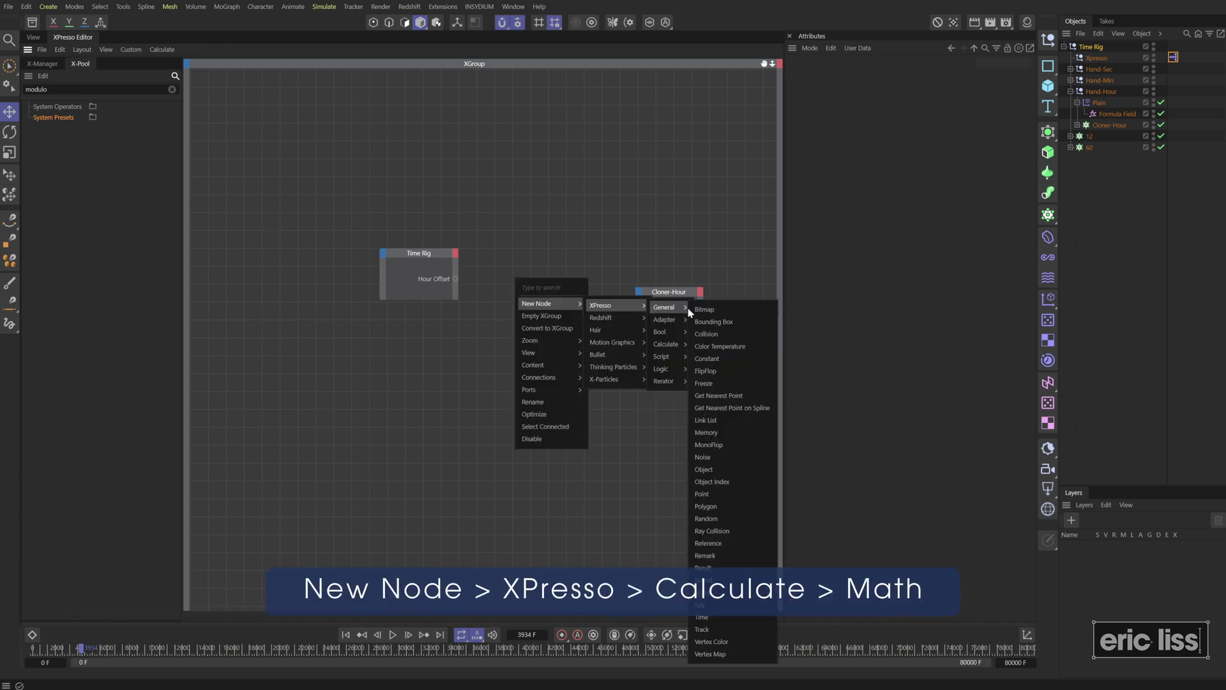
click(712, 478)
right_click(510, 192)
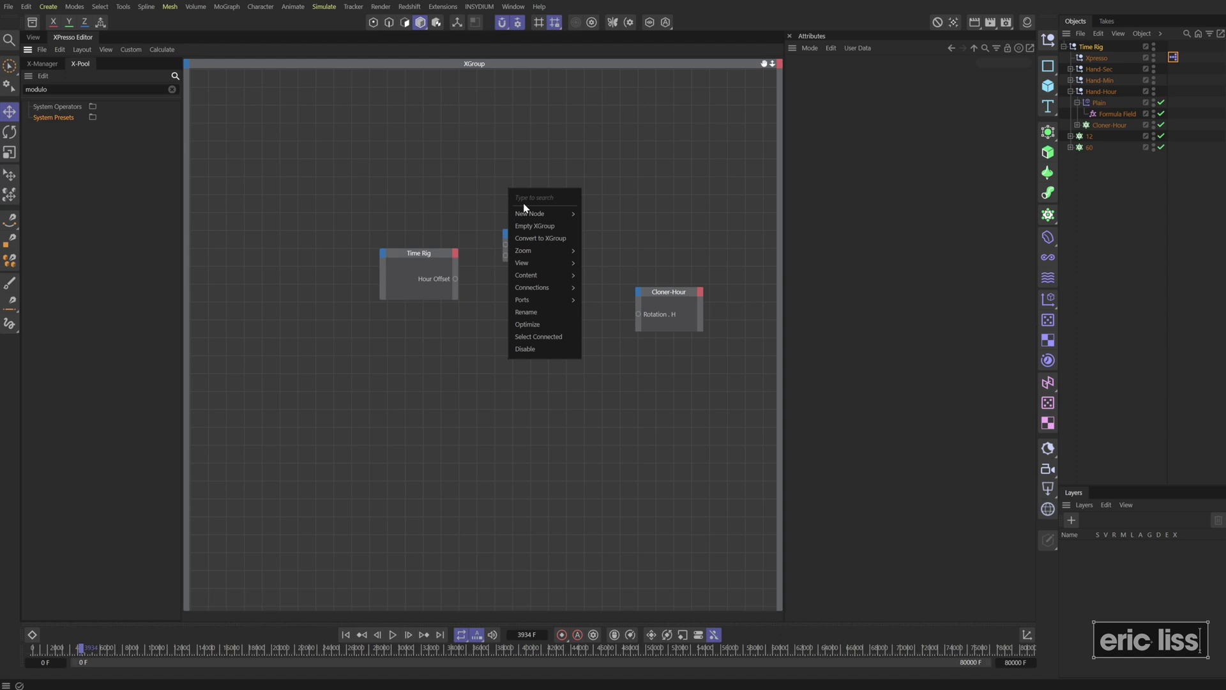
mouse_move(555, 213)
mouse_move(648, 218)
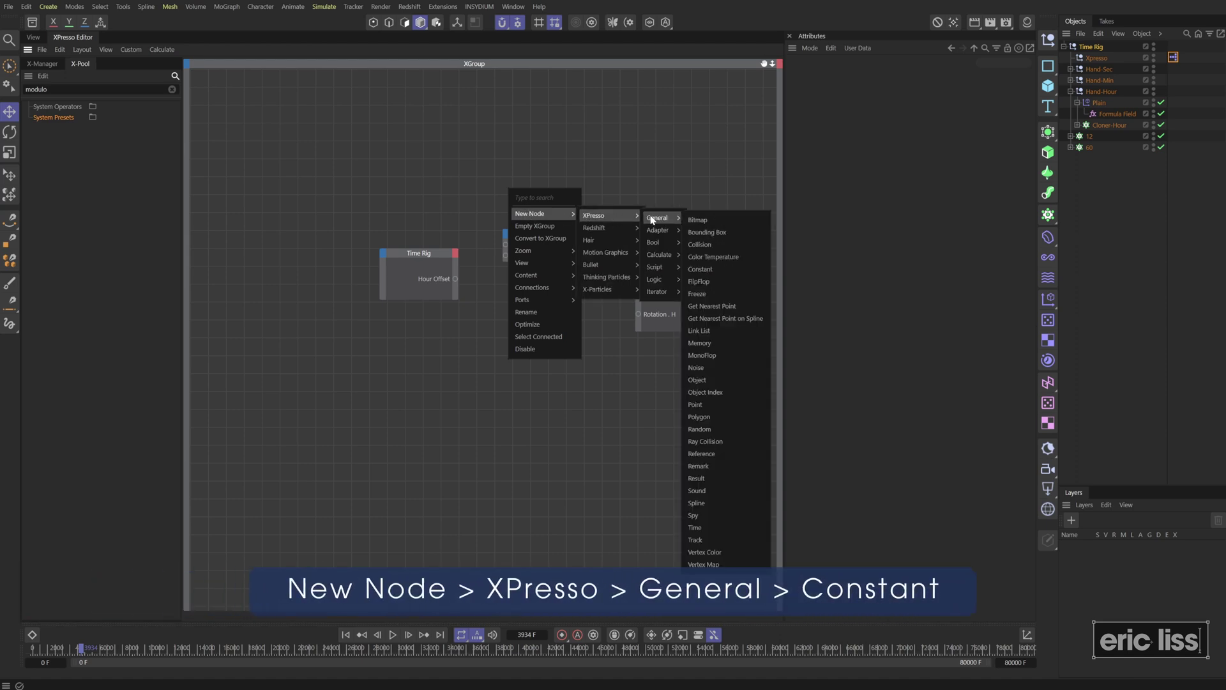
click(700, 269)
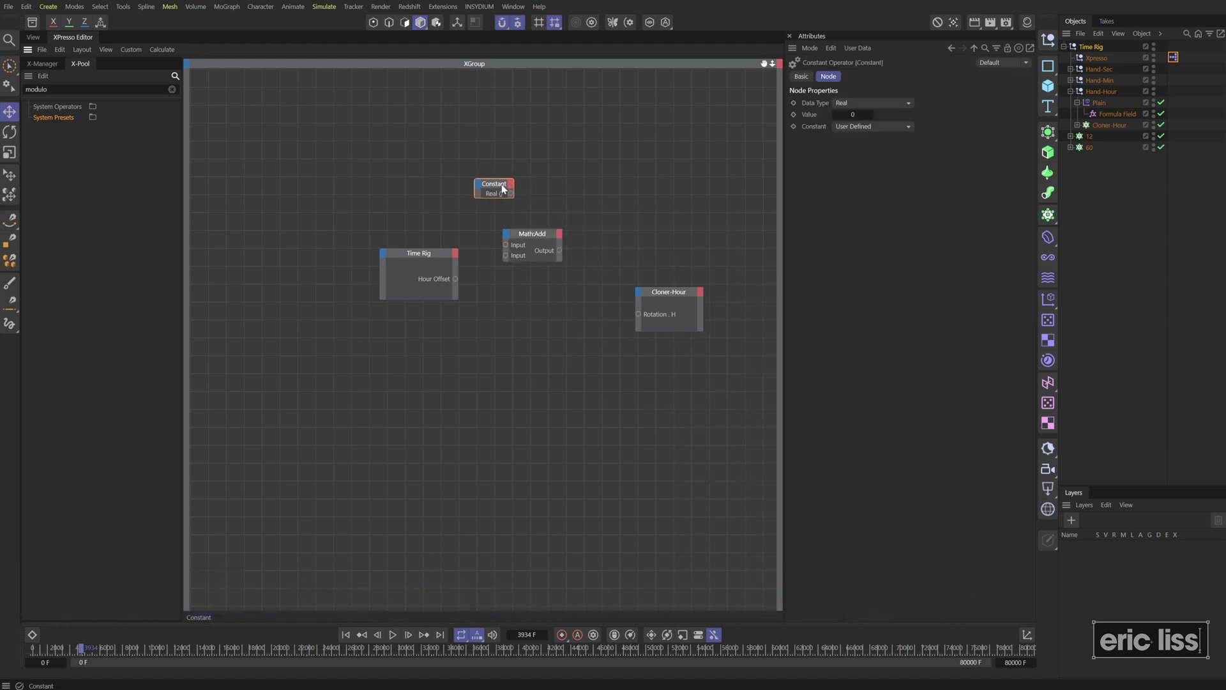
Switch the Math node to Multiply and connect Hour Offset and the Constant node to its two inputs.
click(851, 114)
drag(493, 184, 506, 246)
click(864, 113)
click(865, 136)
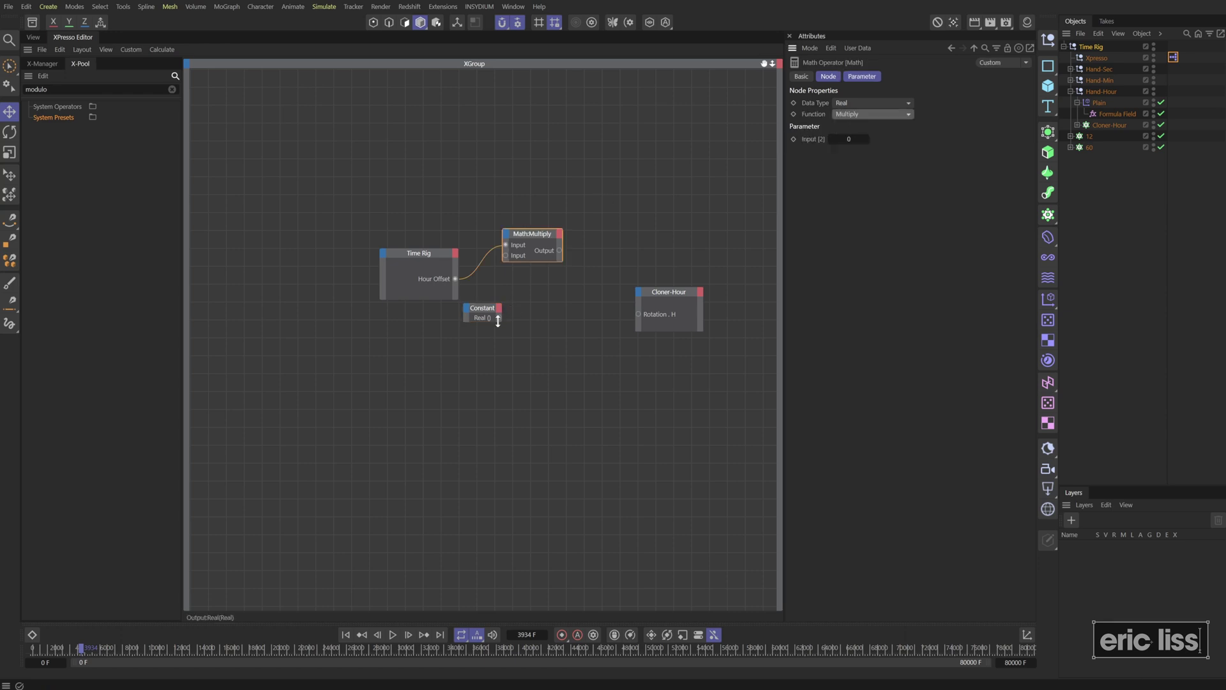
drag(499, 317, 506, 256)
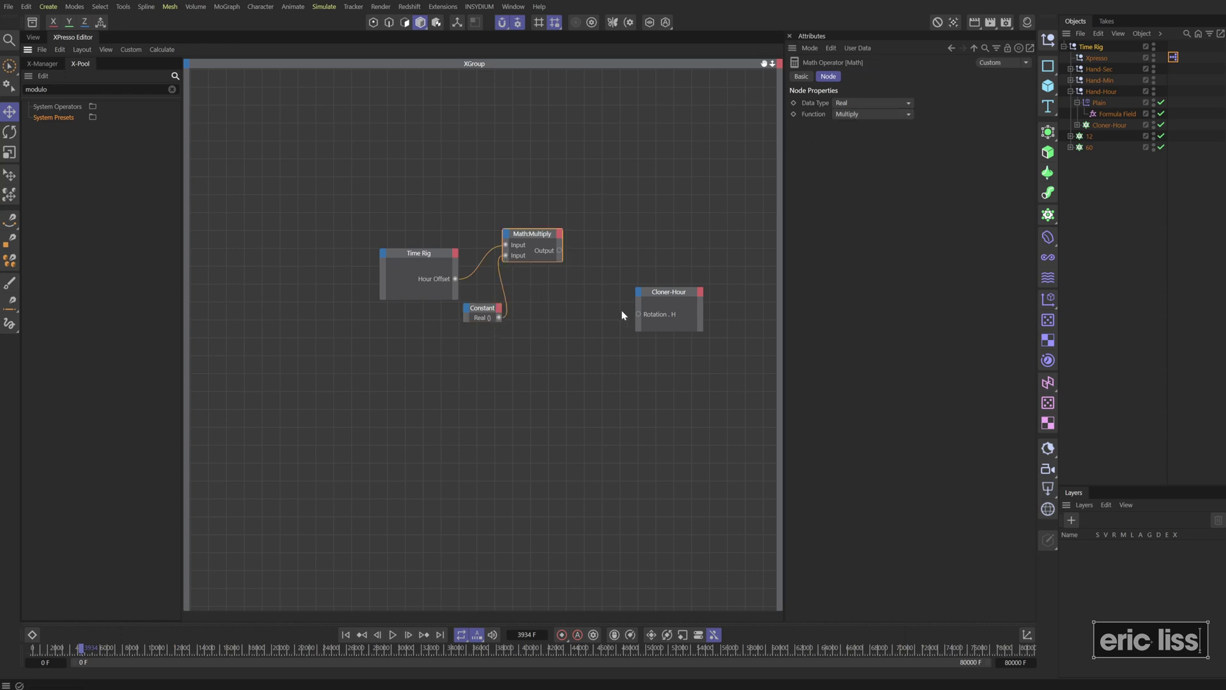
Add a Range Mapper node before Cloner-Hour and feed the multiply node's output into it.
drag(648, 292, 677, 287)
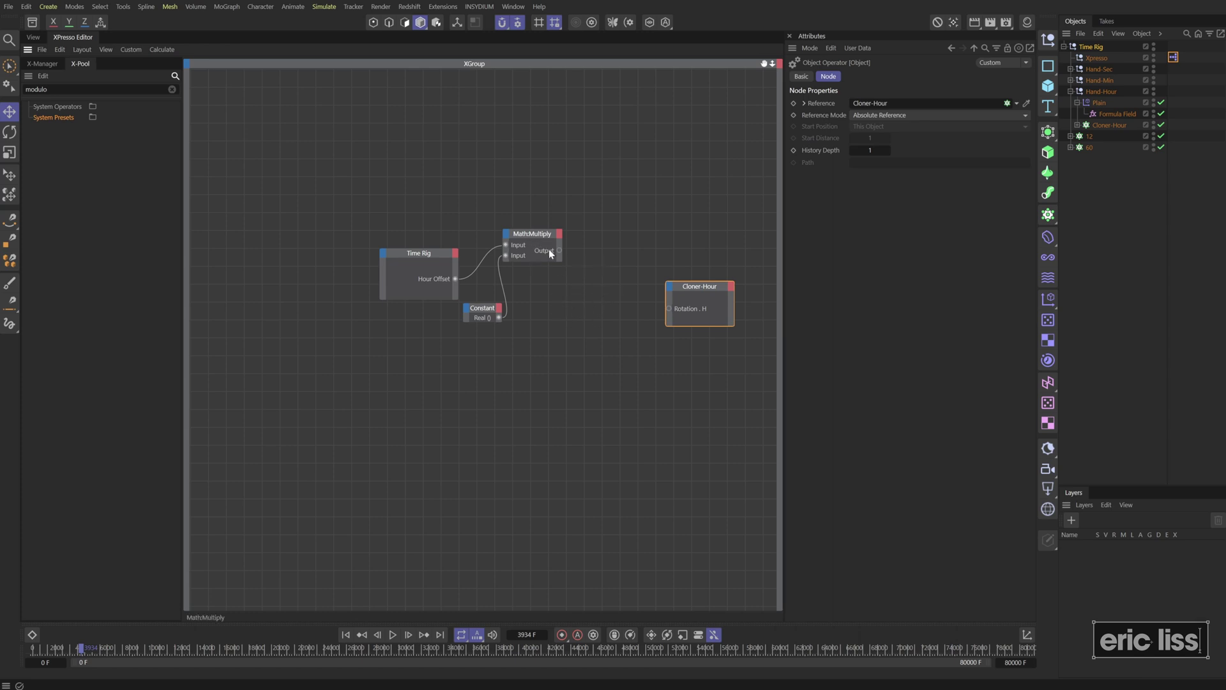
right_click(606, 285)
mouse_move(639, 300)
mouse_move(703, 302)
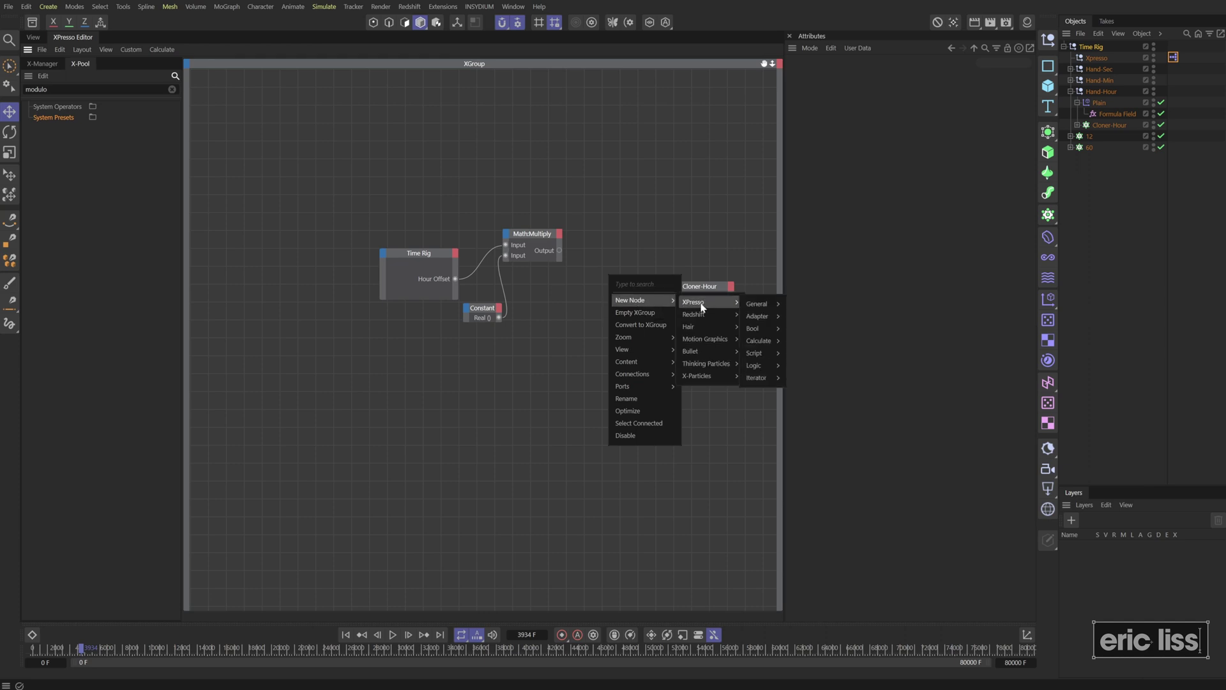
mouse_move(759, 341)
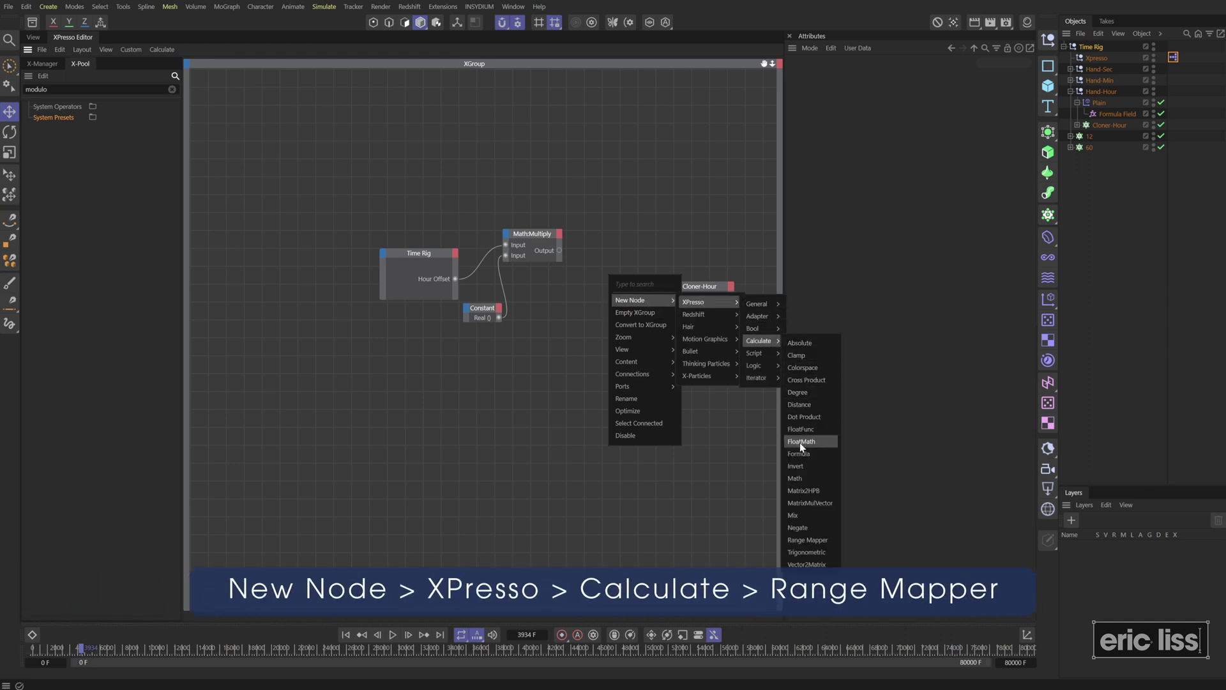
click(807, 539)
drag(560, 250, 581, 279)
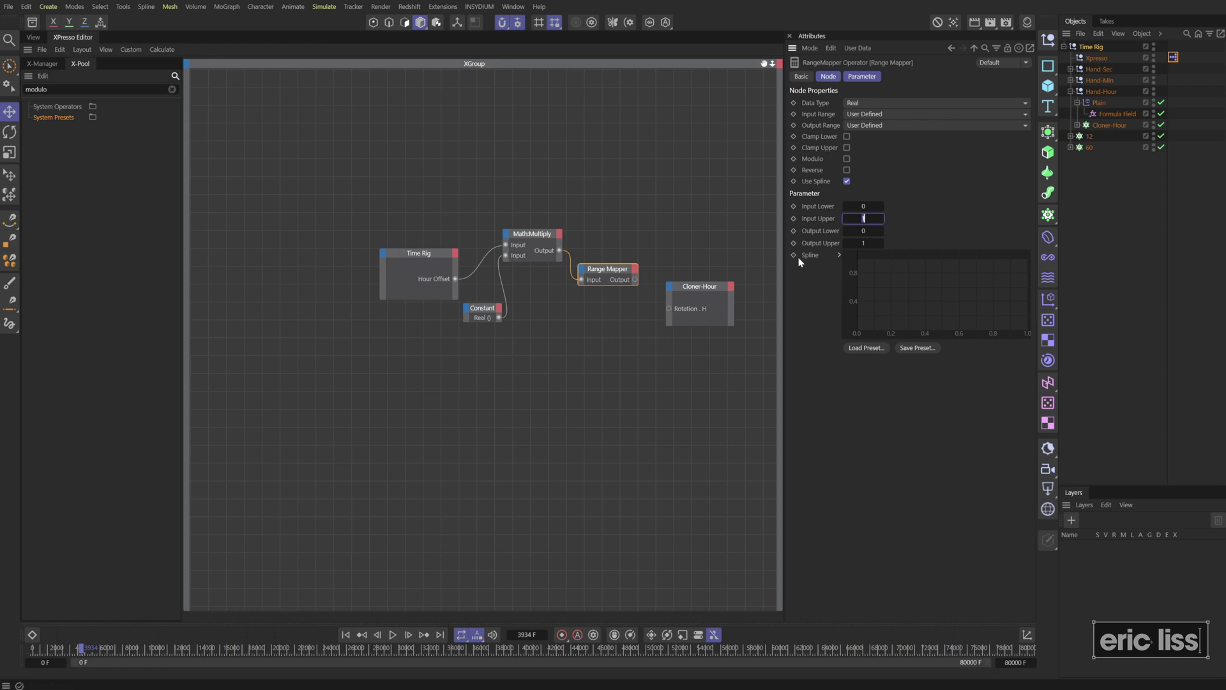
Set the Range Mapper's Input Upper to 360, Output Range to Degree and Output Upper to -360°, and connect its output to Cloner-Hour's Rotation . H.
click(864, 218)
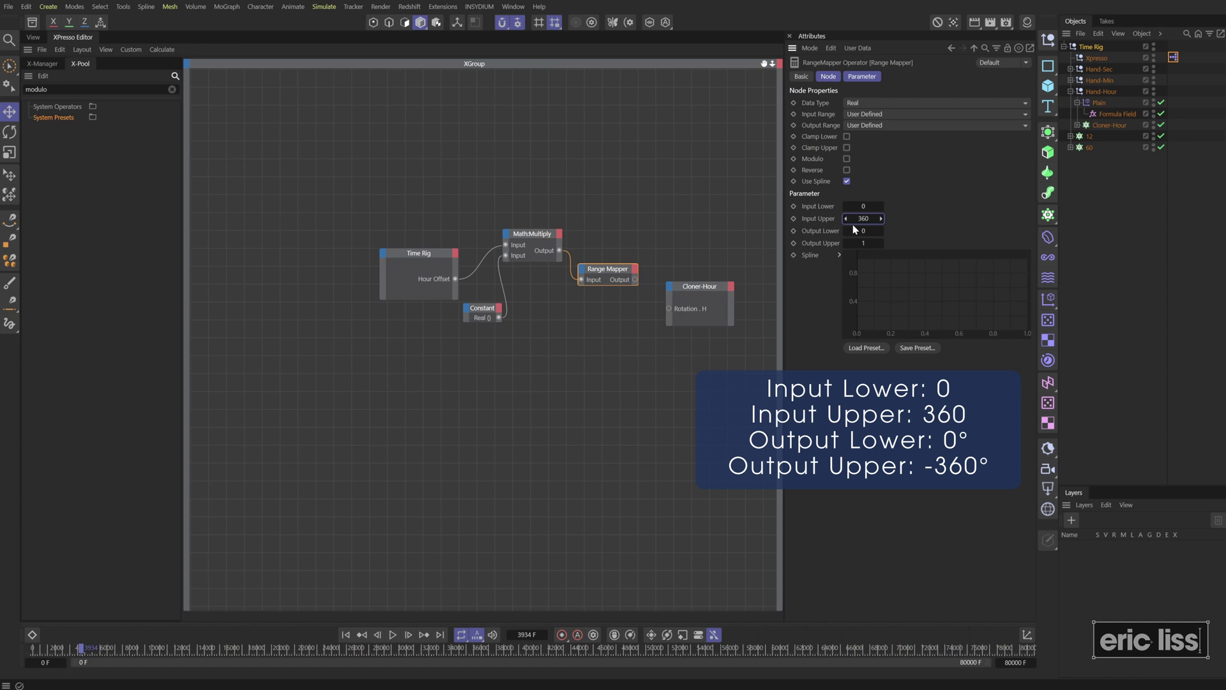
key(Tab)
key(Tab)
key(Return)
click(895, 125)
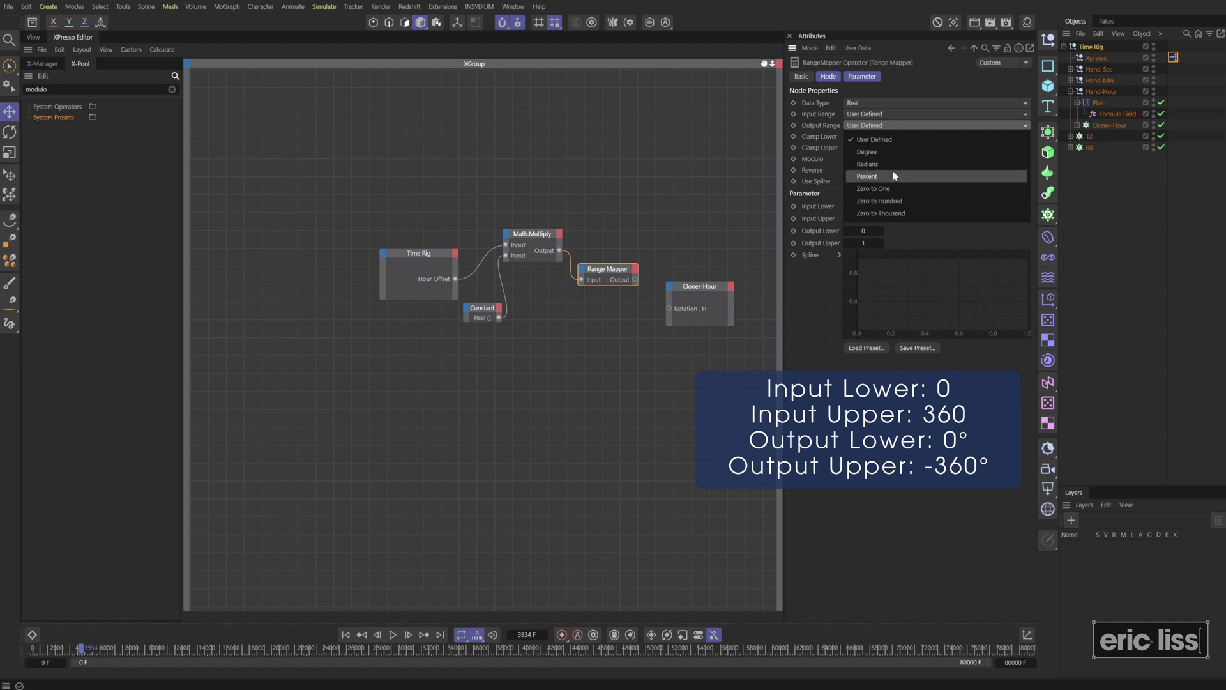
click(893, 155)
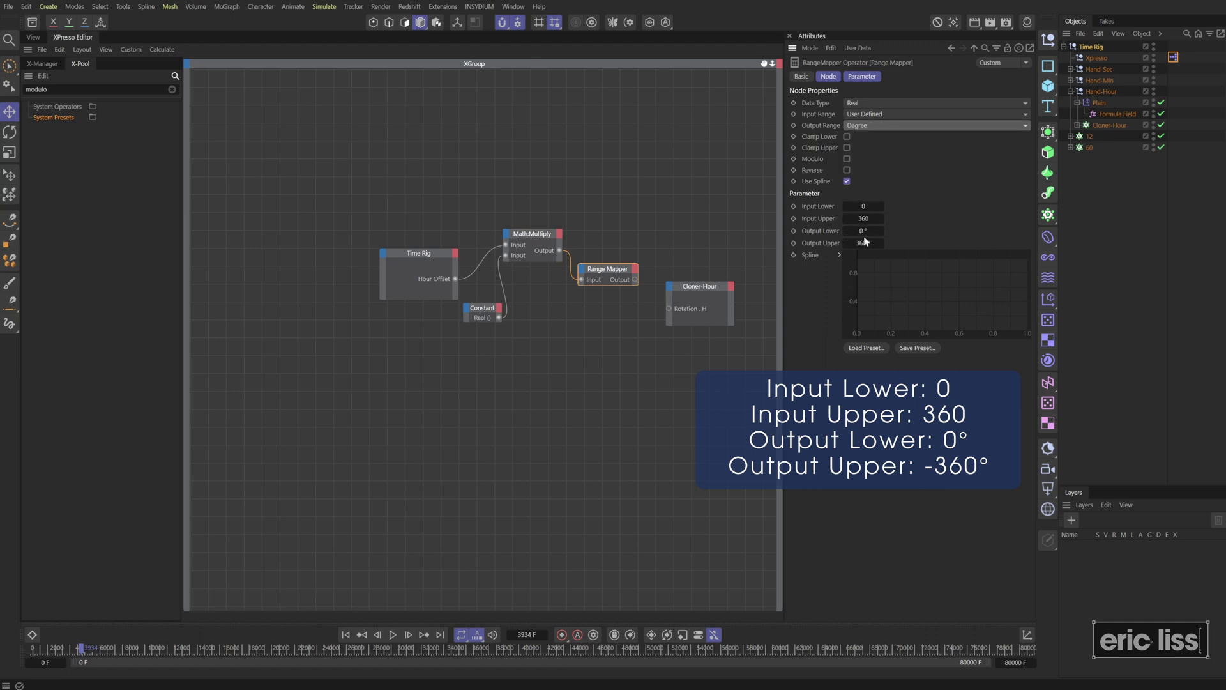
click(860, 242)
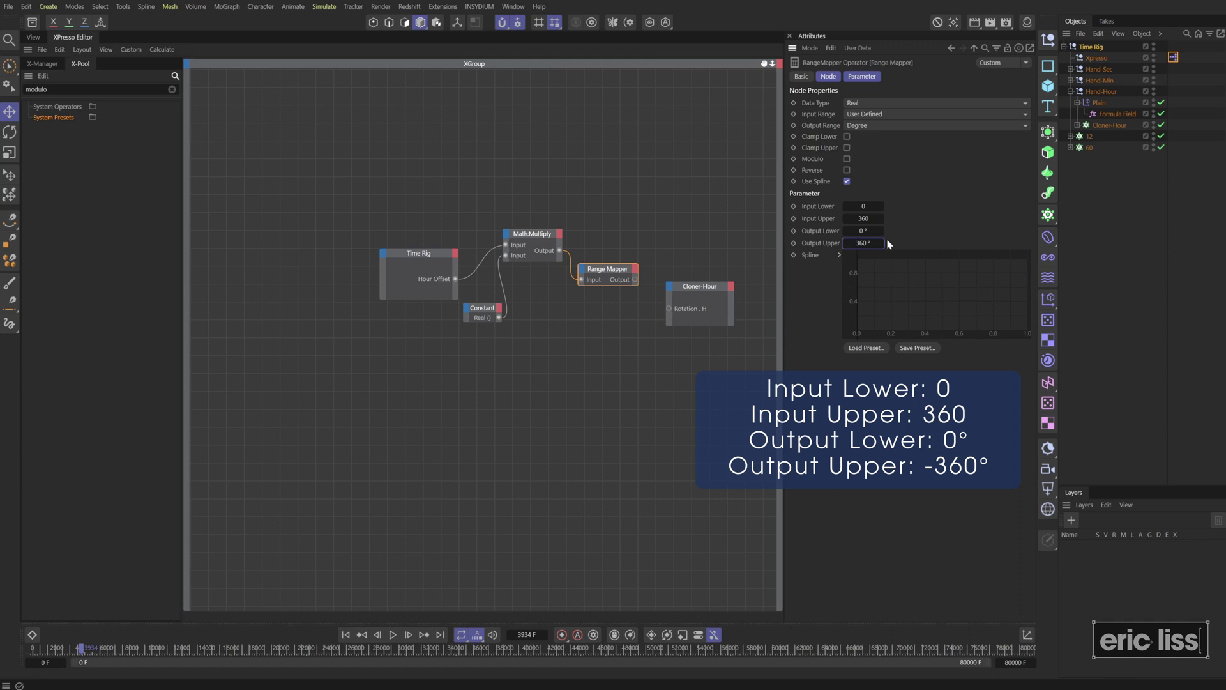
text(-360)
key(Return)
drag(669, 309, 637, 281)
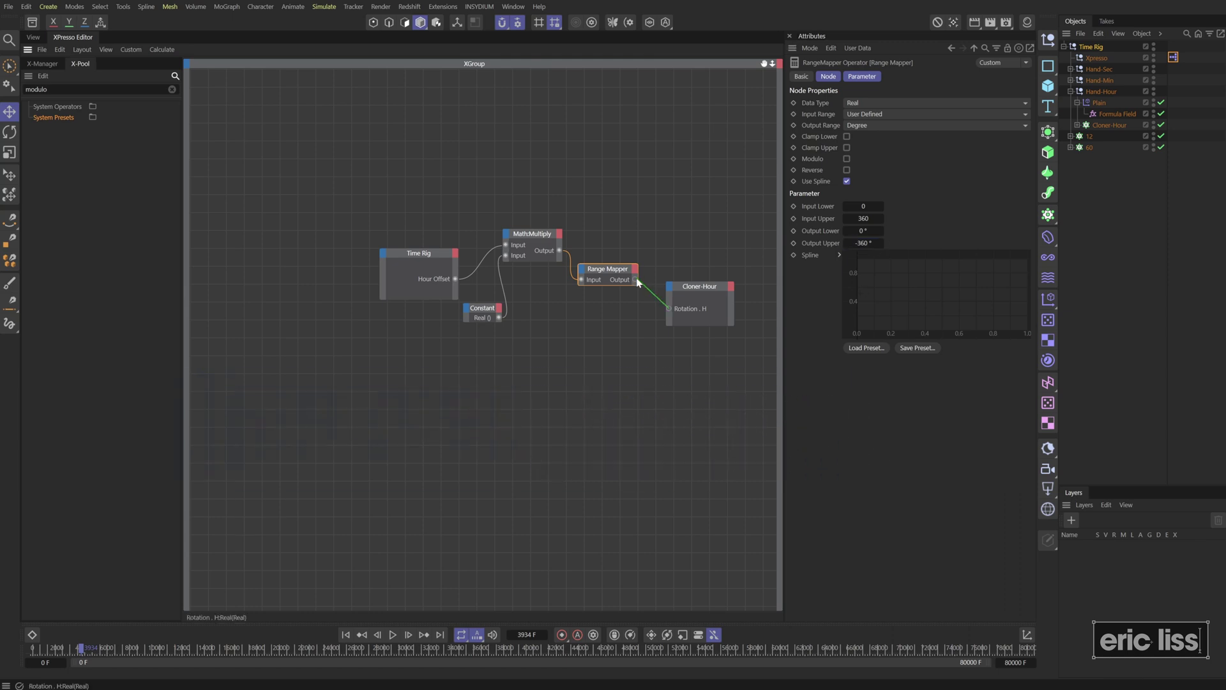
Play the clock animation in the viewport and raise Time Rig's Hour Offset to 56.
click(32, 37)
key(F8)
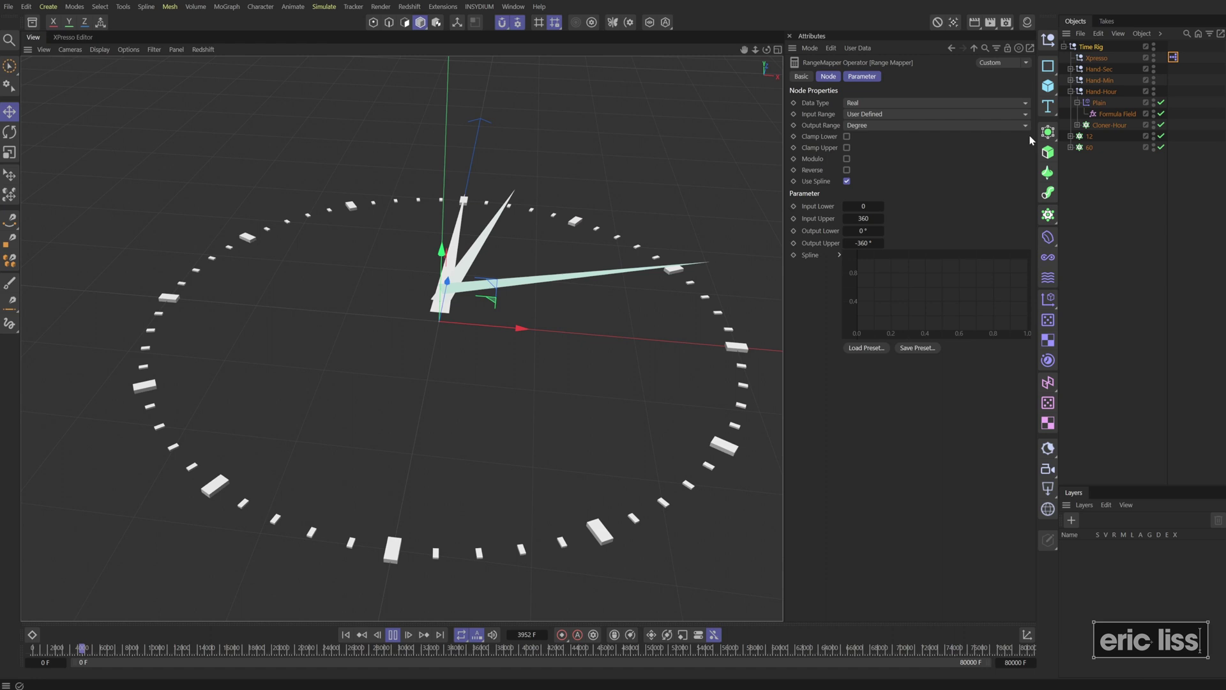
click(1090, 47)
drag(882, 103, 1021, 107)
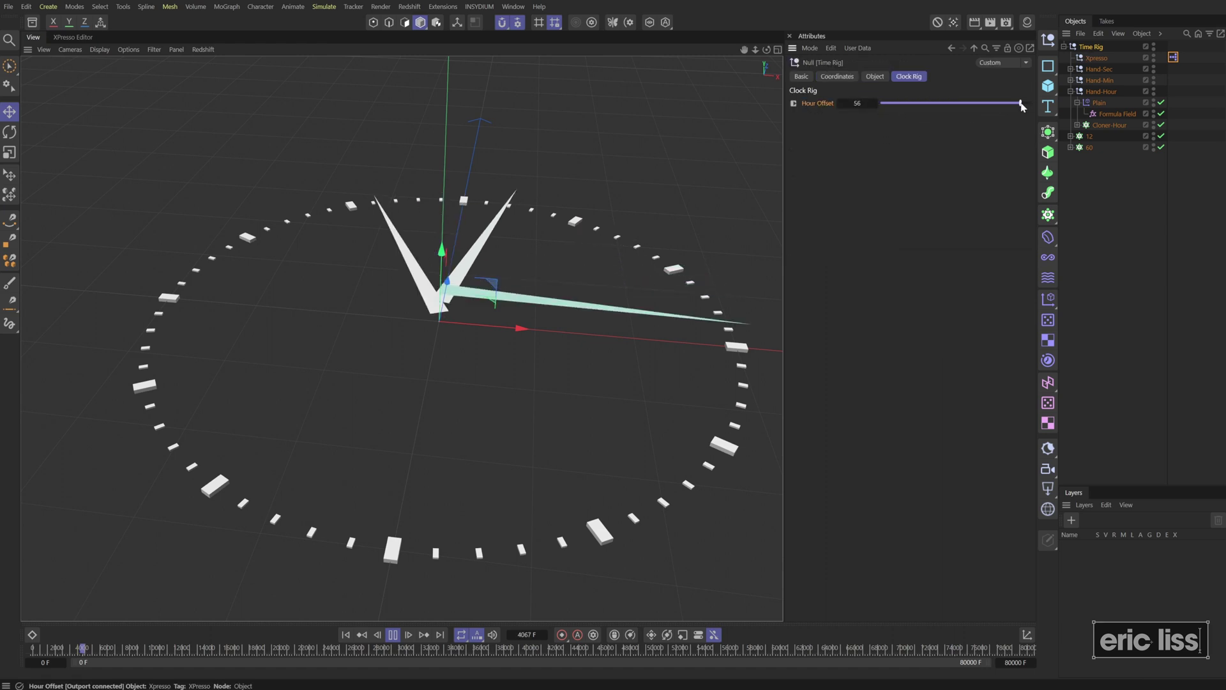
Scrub through the timeline to check how the hands move with the hour offset, and stop playback.
click(555, 649)
drag(557, 648, 986, 637)
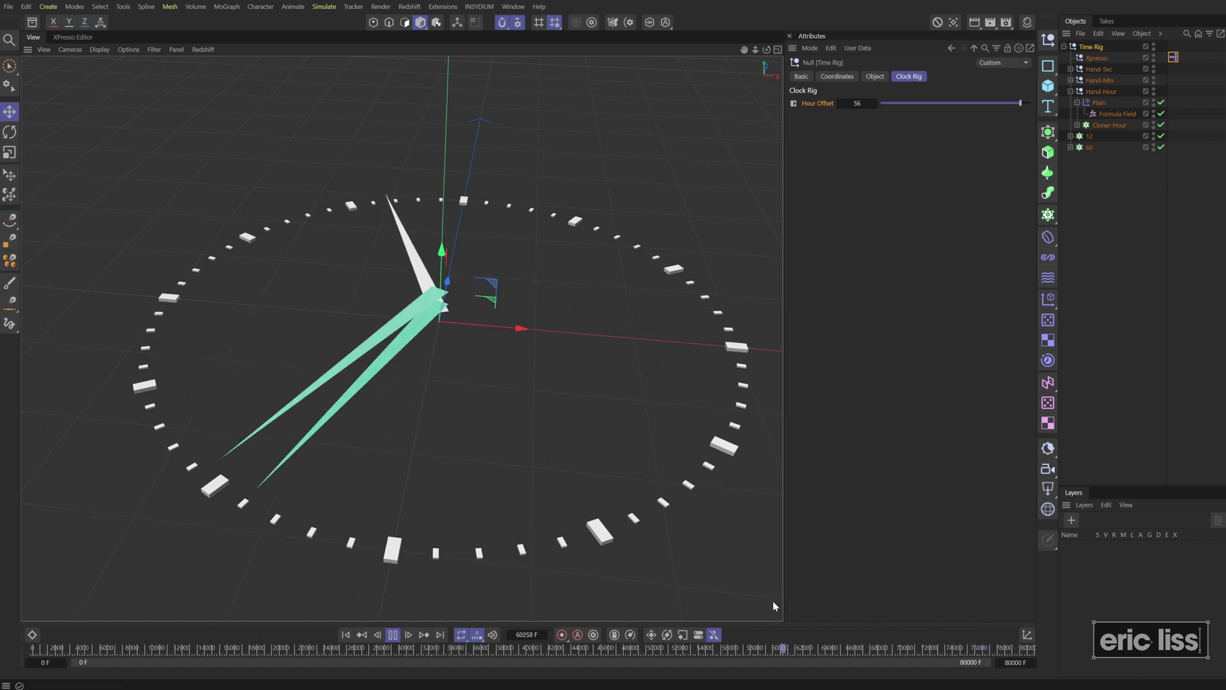
click(392, 634)
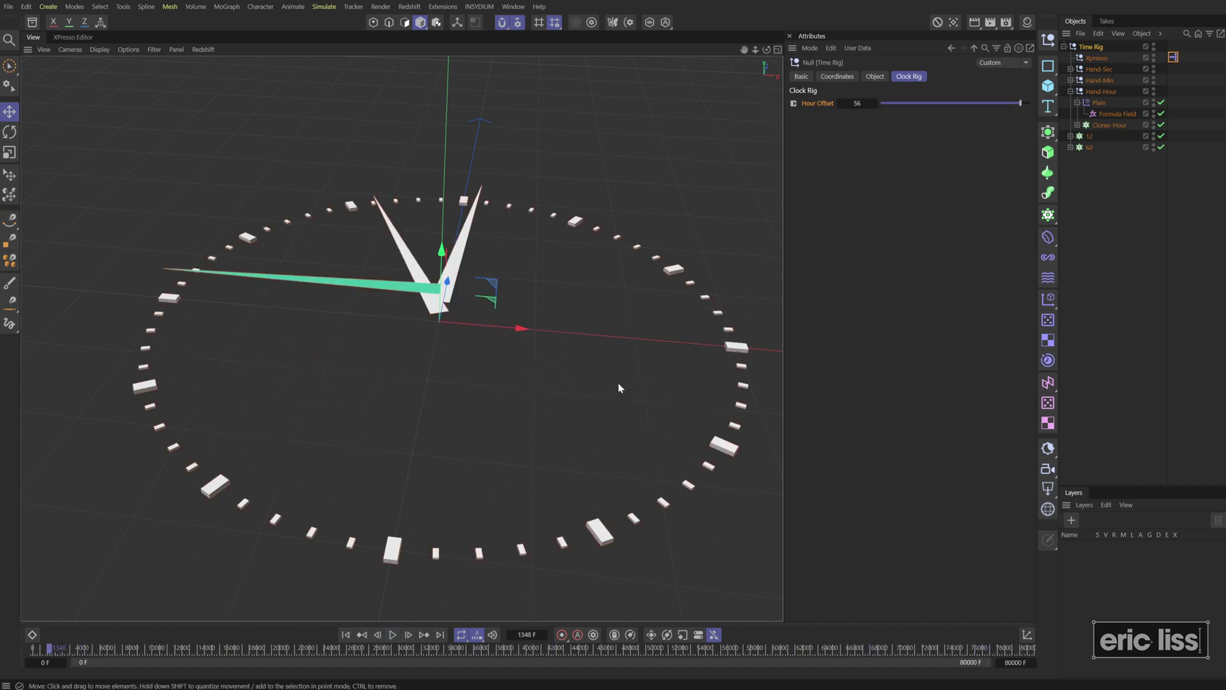
Add Hand-Sec's Plain effector to the XPresso graph, give it a Delay Effect Strength input, and widen its node.
double_click(1174, 57)
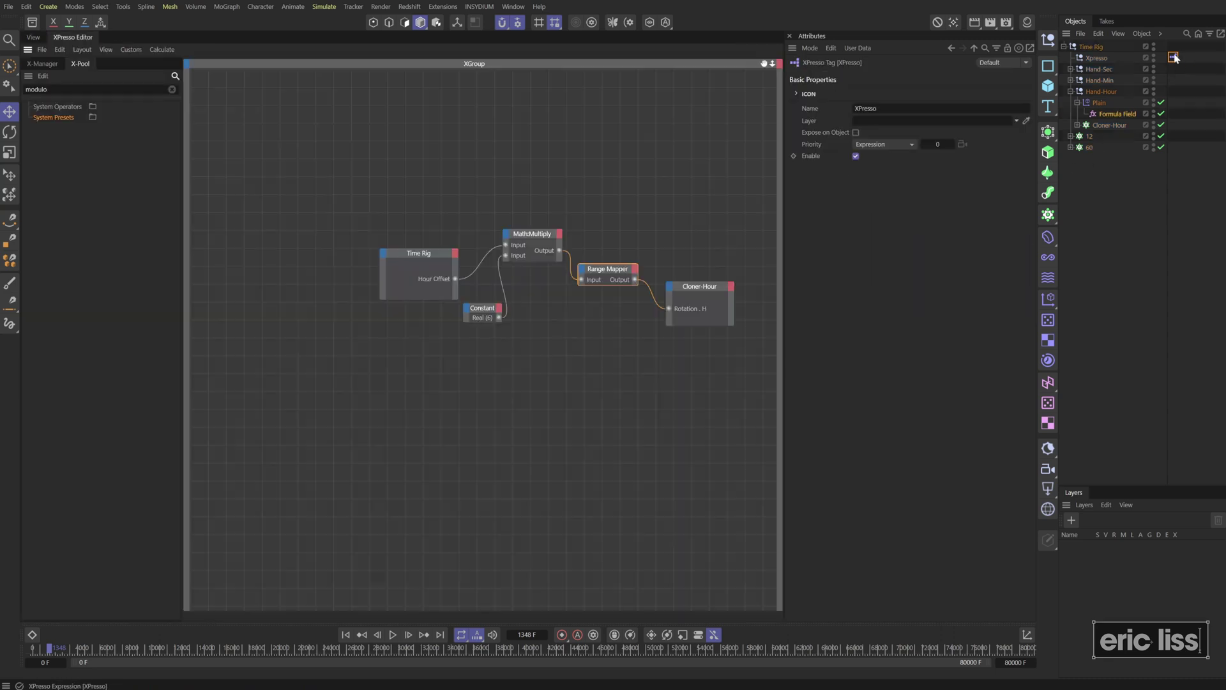
click(1099, 103)
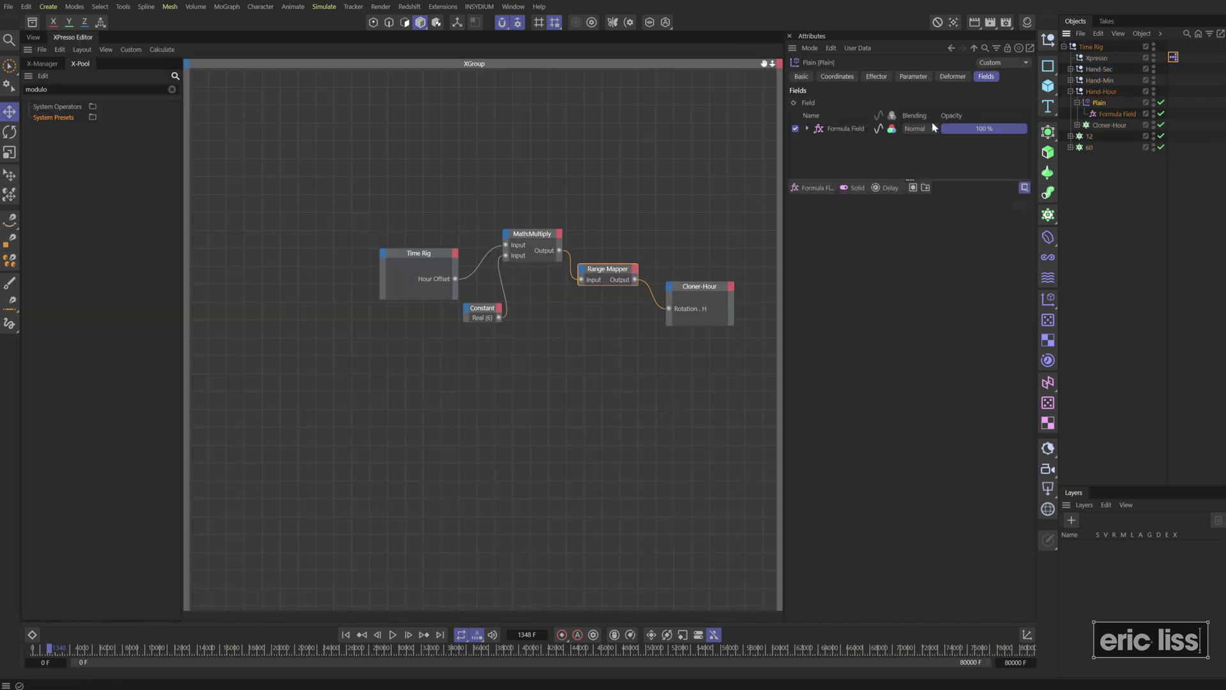
click(1070, 92)
click(1070, 69)
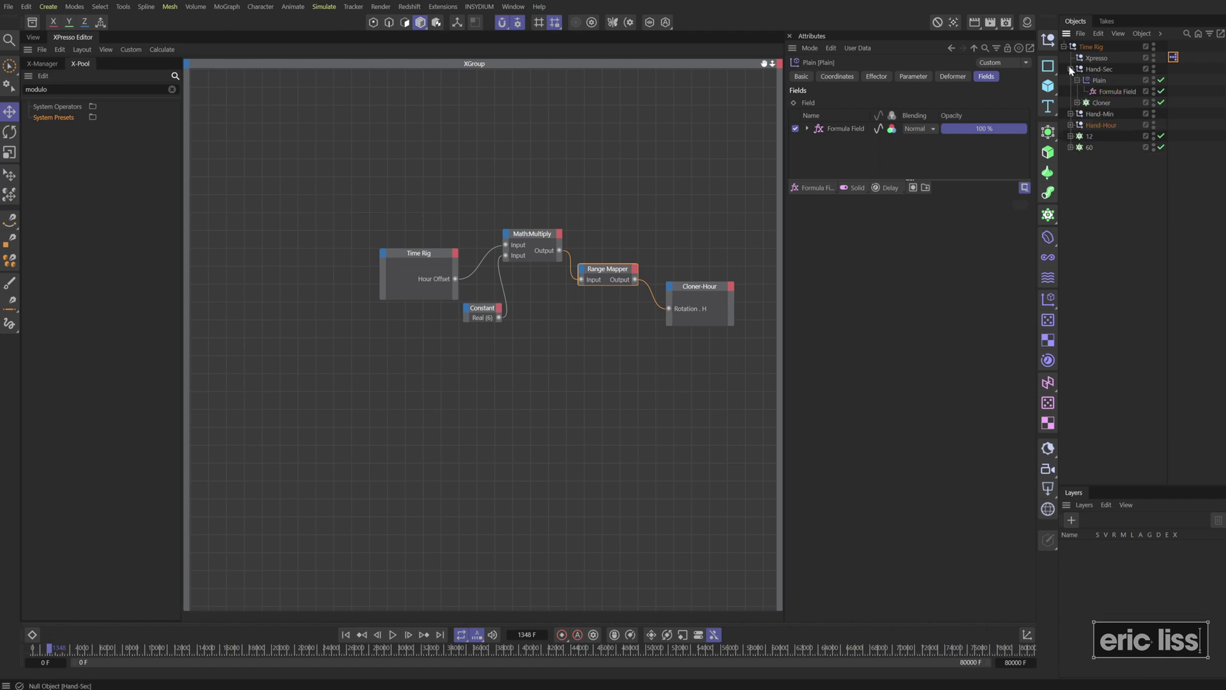
click(1099, 80)
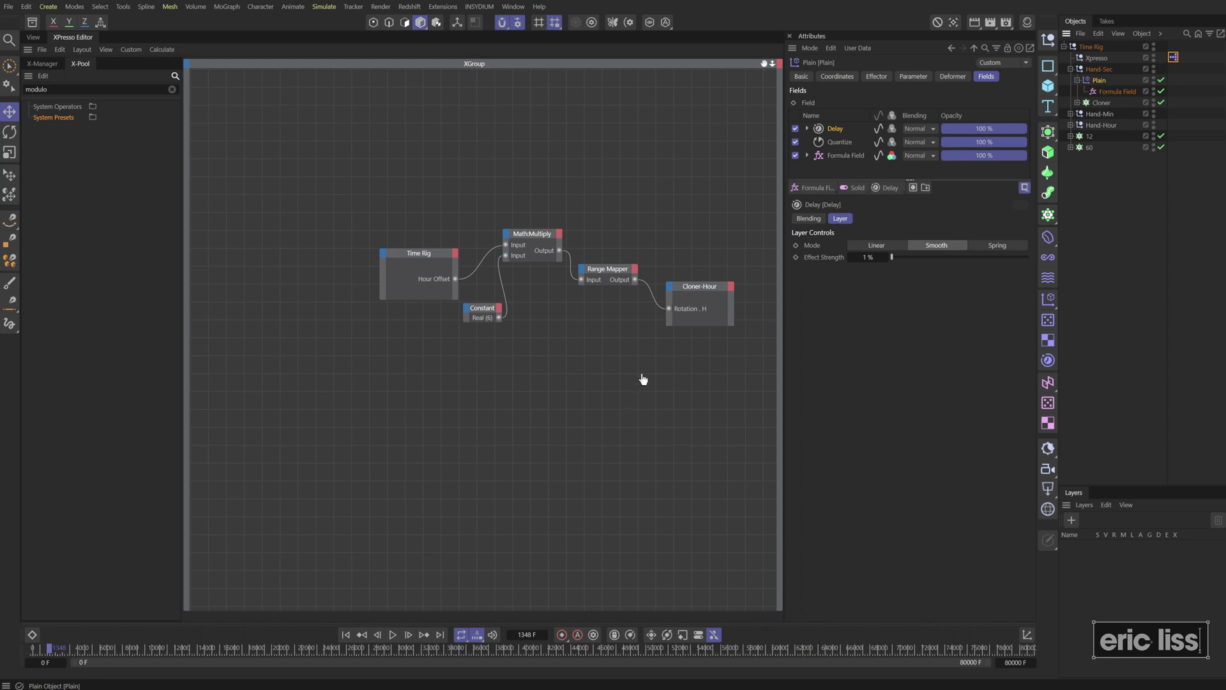
drag(643, 380, 709, 400)
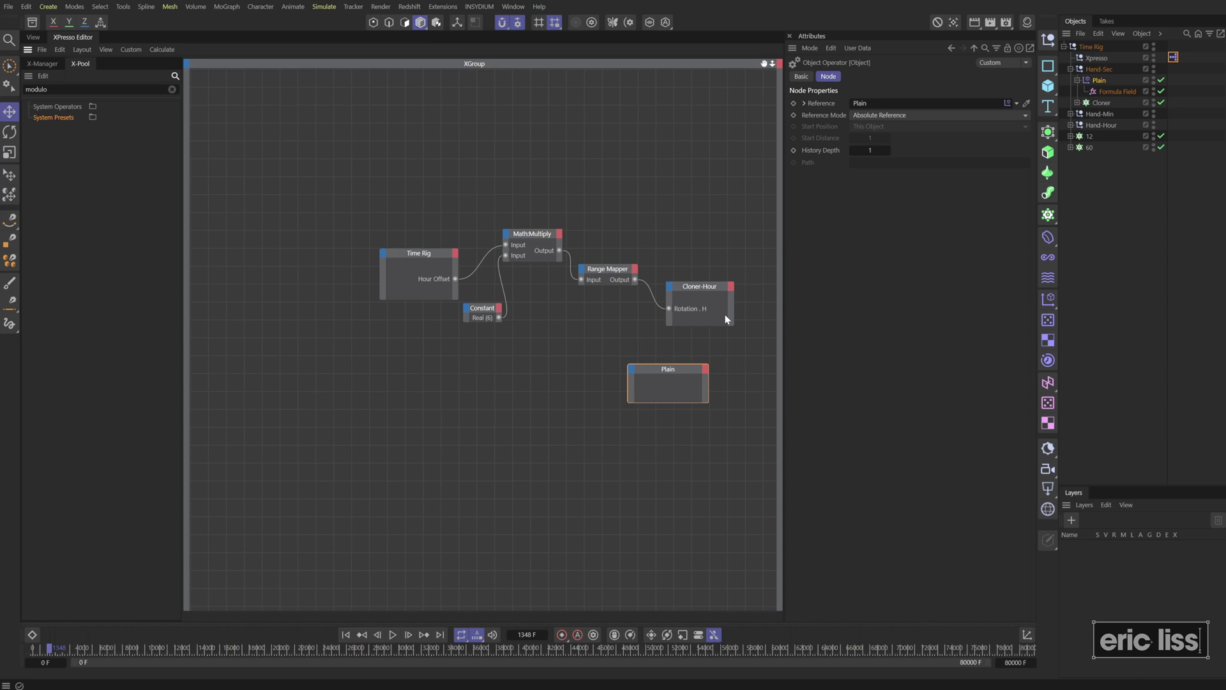
click(1101, 81)
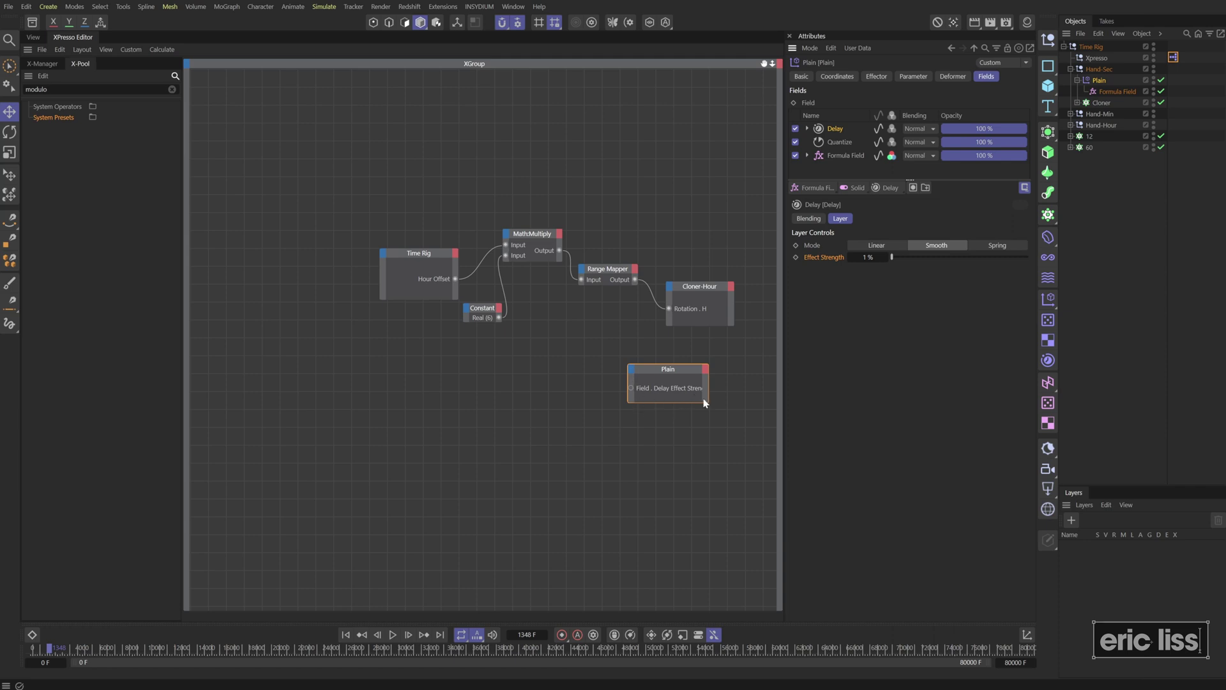
drag(708, 395, 741, 395)
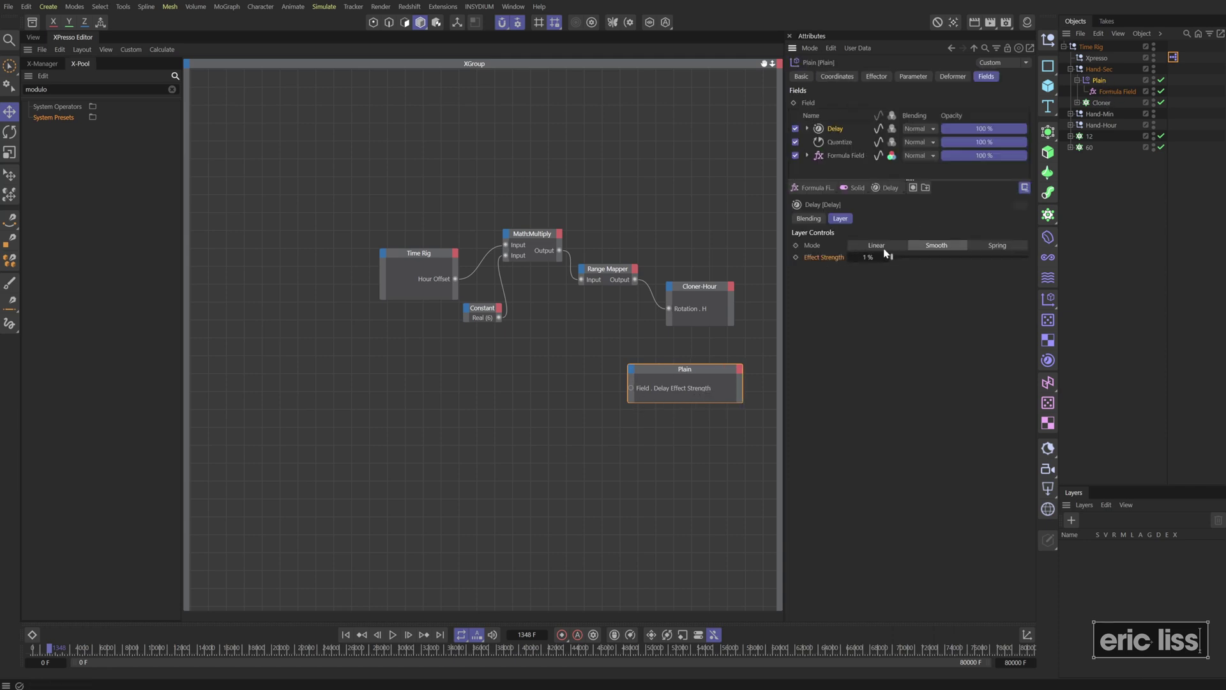
Copy the Delay Effect Strength's user data interface into Time Rig's Clock Rig group and name it Smoothing-Sec Hand.
right_click(828, 259)
mouse_move(913, 309)
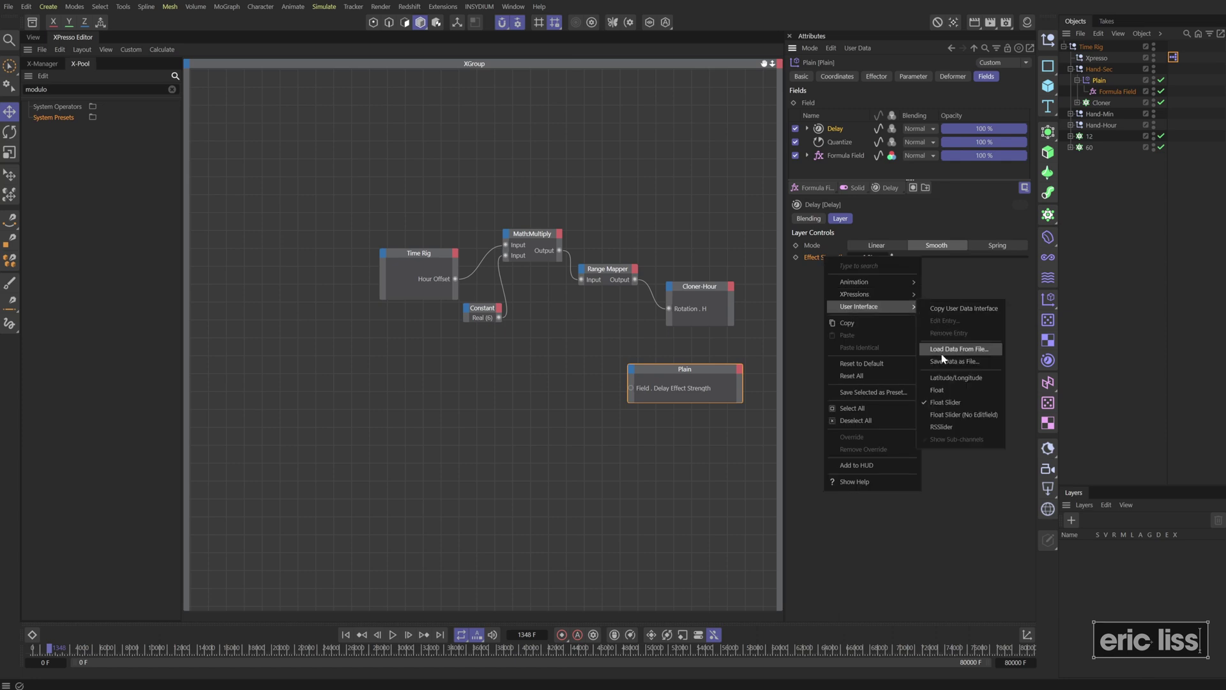
click(950, 308)
click(1090, 47)
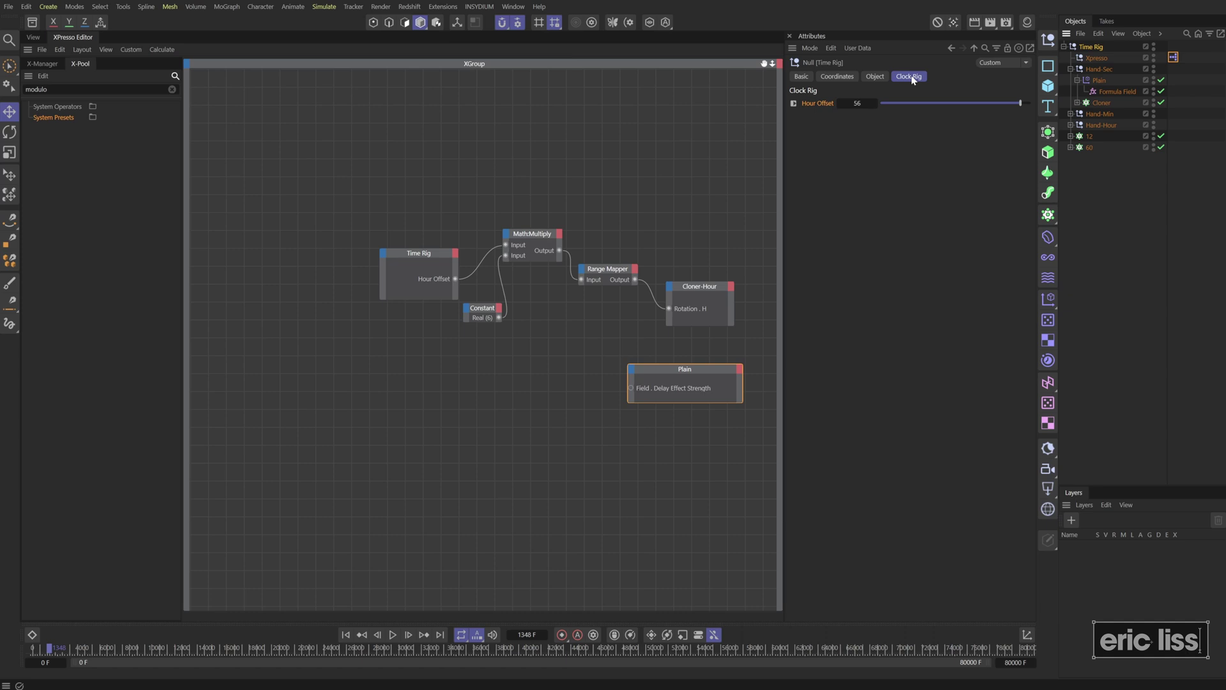
click(857, 48)
click(865, 86)
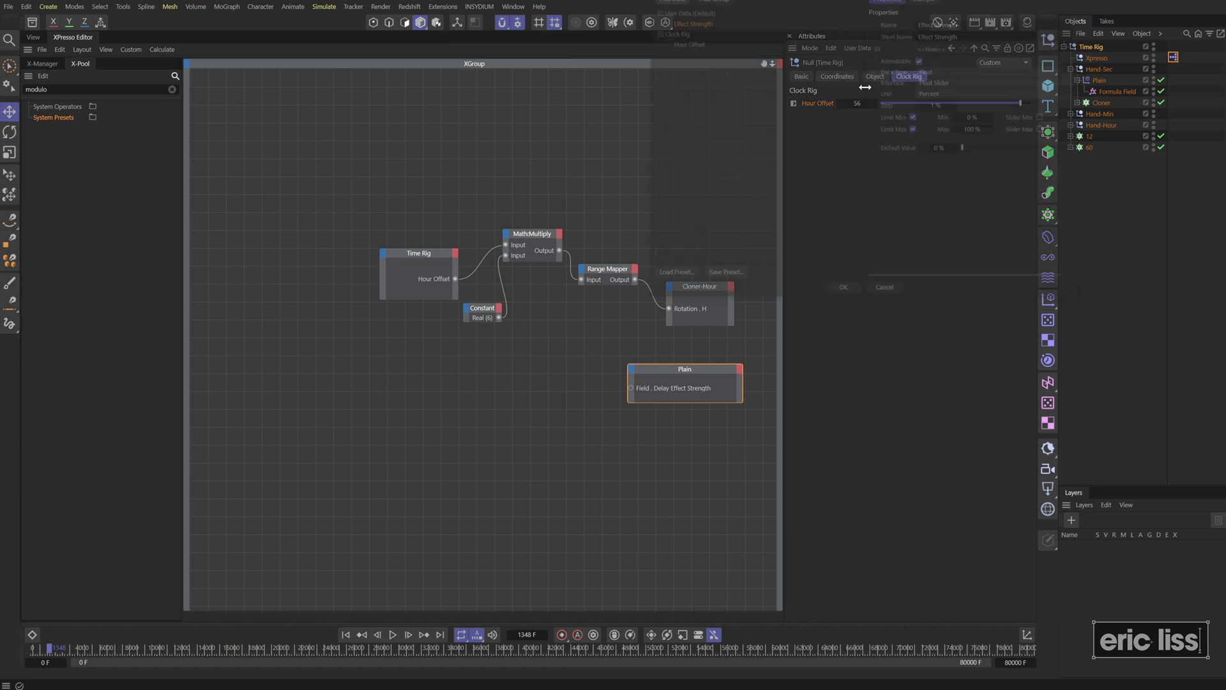
drag(696, 50, 696, 51)
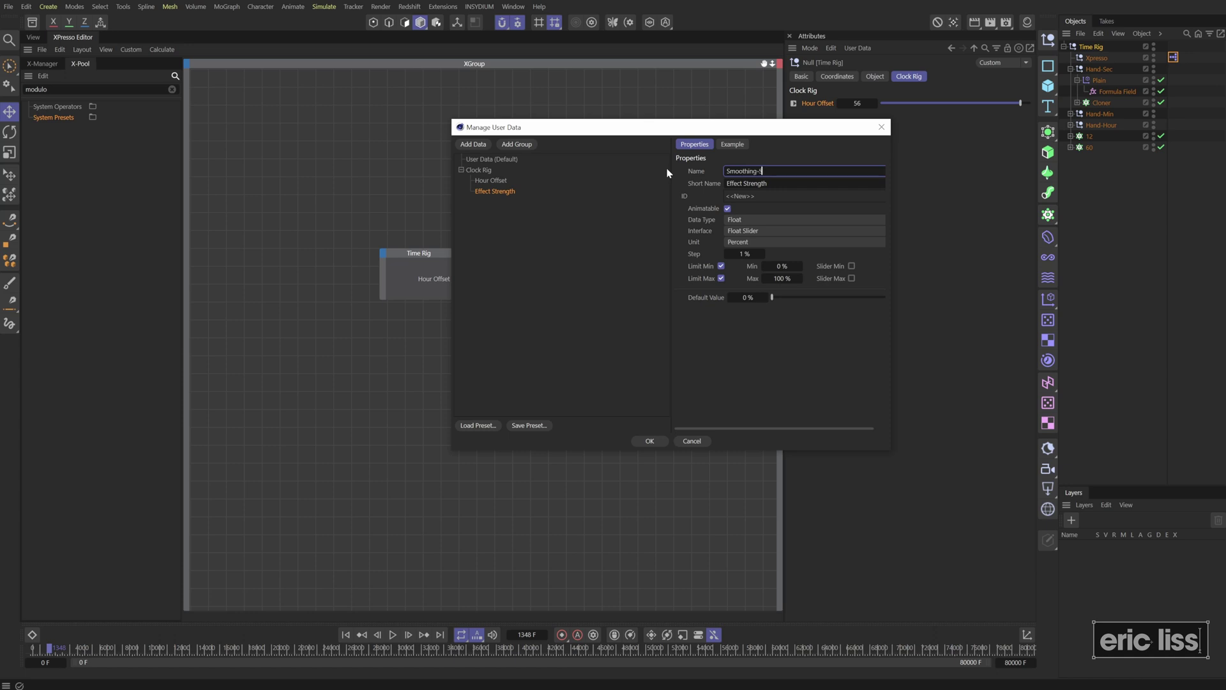
text(ec Hand)
key(Return)
Expose Smoothing-Sec Hand as an output on the Time Rig node and connect it to the Plain node's Delay Effect Strength.
click(453, 285)
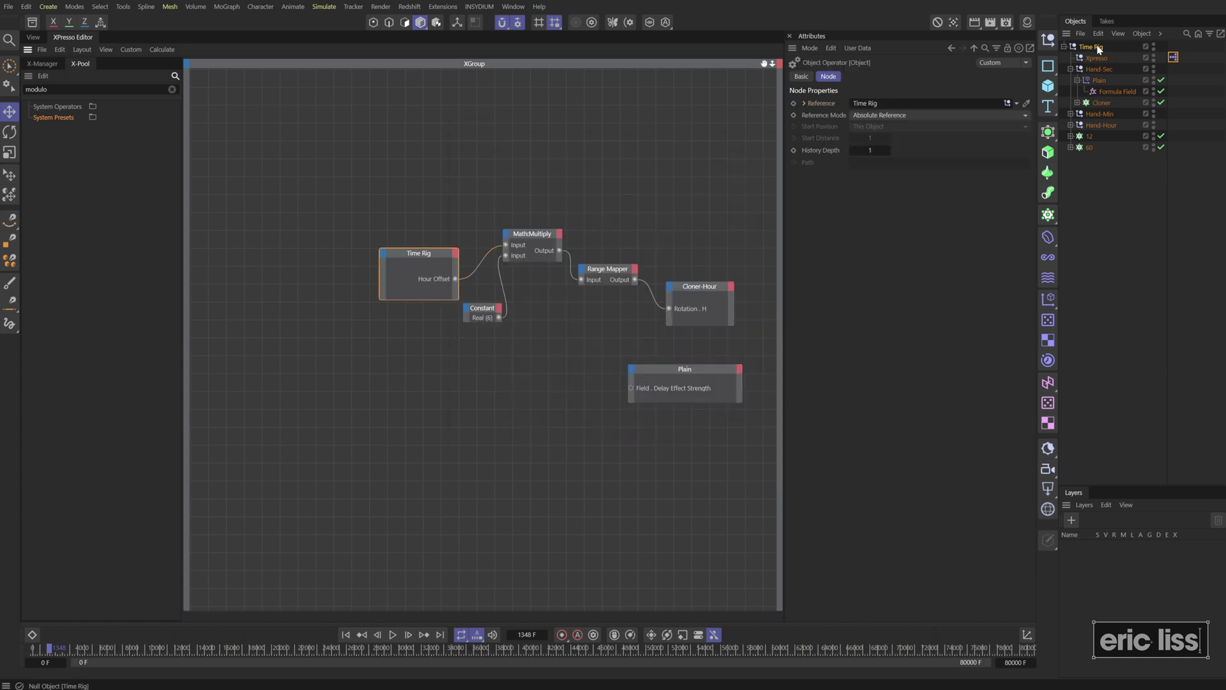
drag(1098, 49, 723, 159)
drag(436, 259, 631, 388)
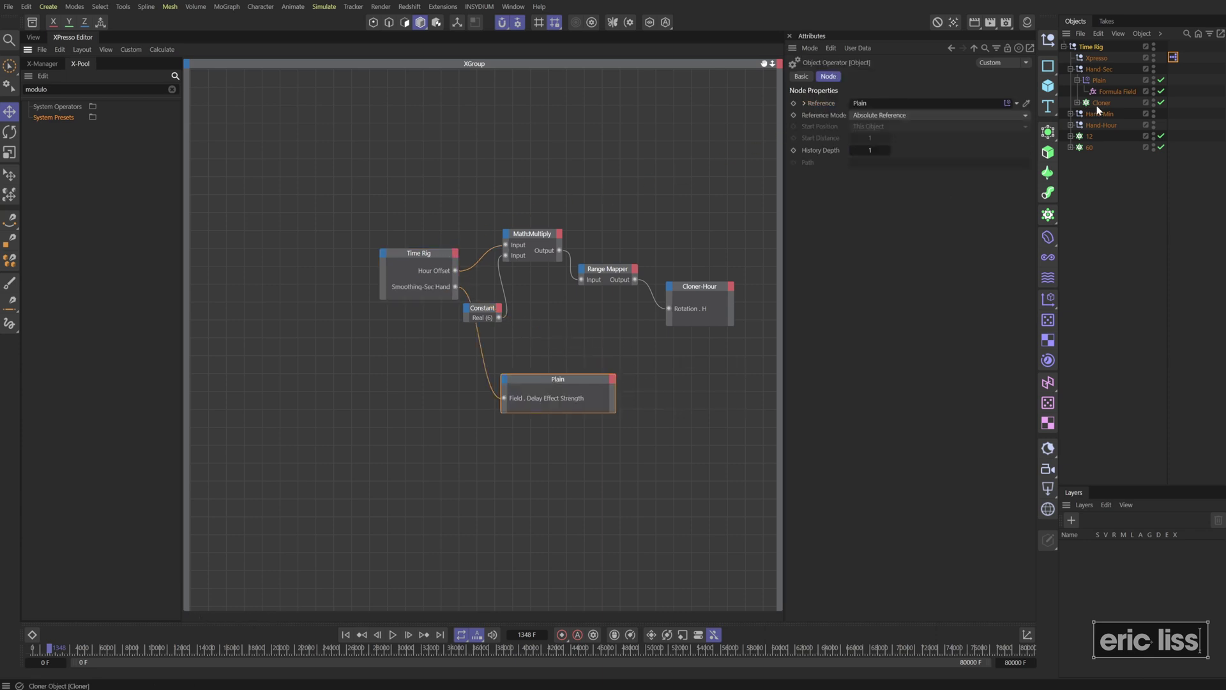
Inspect the Quantize layer in Hand-Sec's Plain effector and play the clock animation in the viewport.
click(1099, 80)
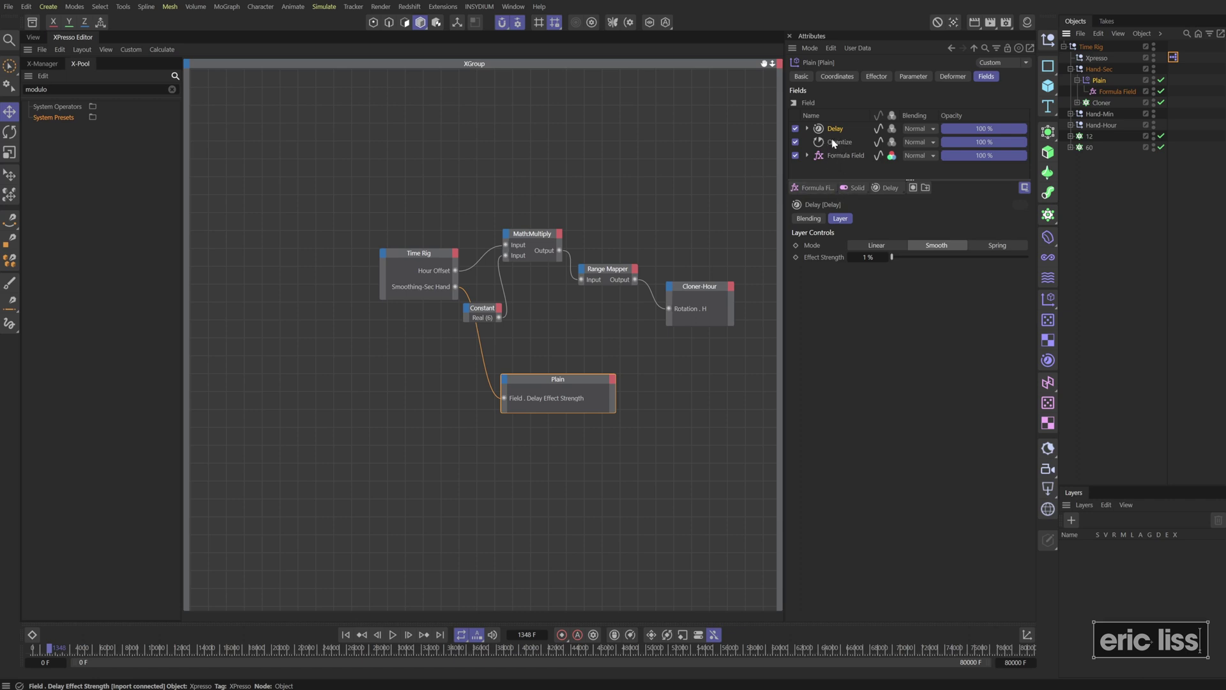
click(838, 143)
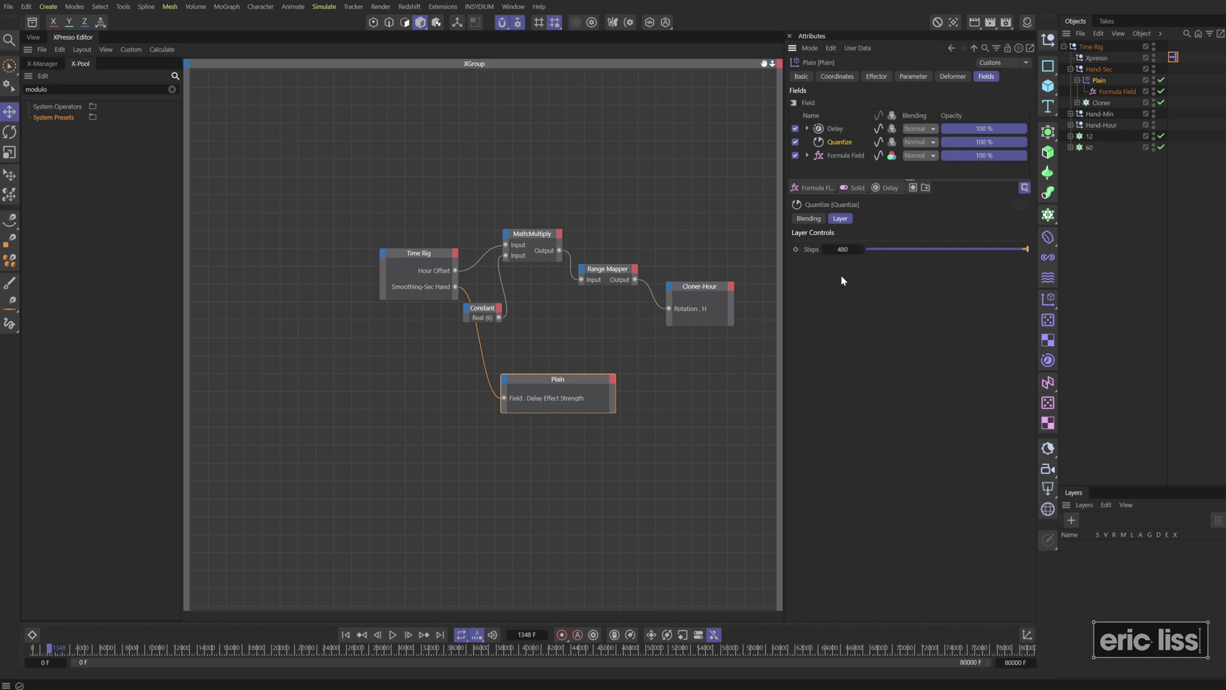
click(33, 37)
key(F8)
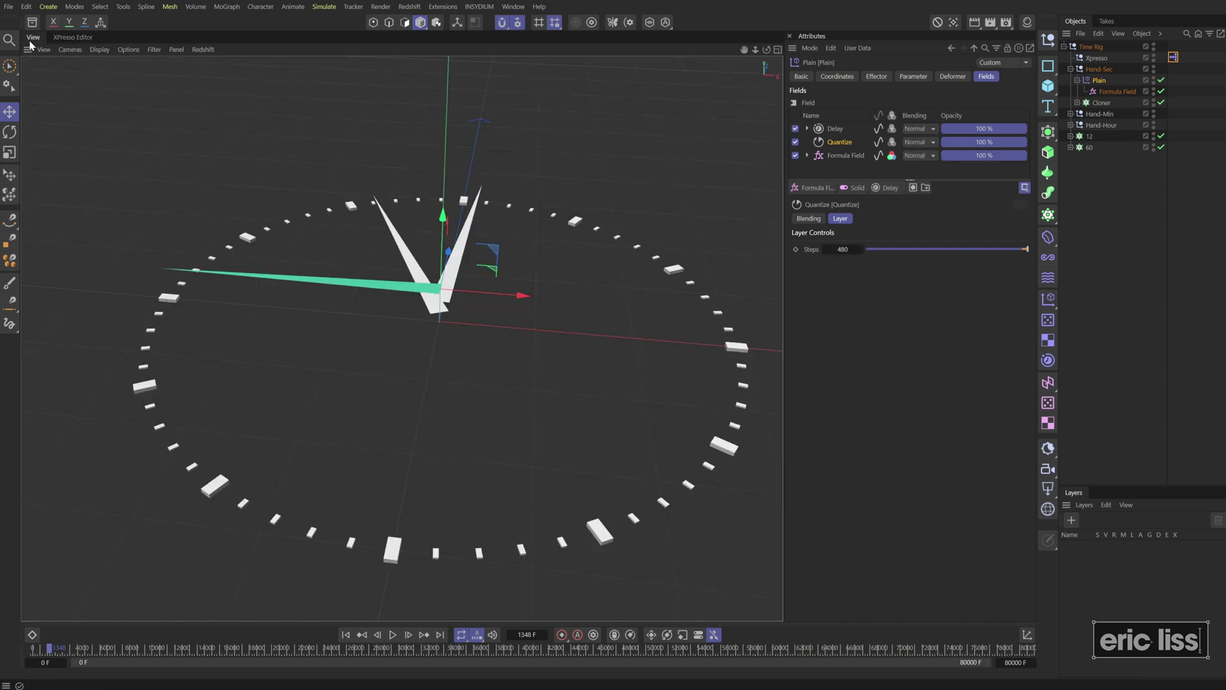
Test Time Rig's Smoothing-Sec Hand at 42 % during playback, and reduce it to 2 %.
click(1090, 47)
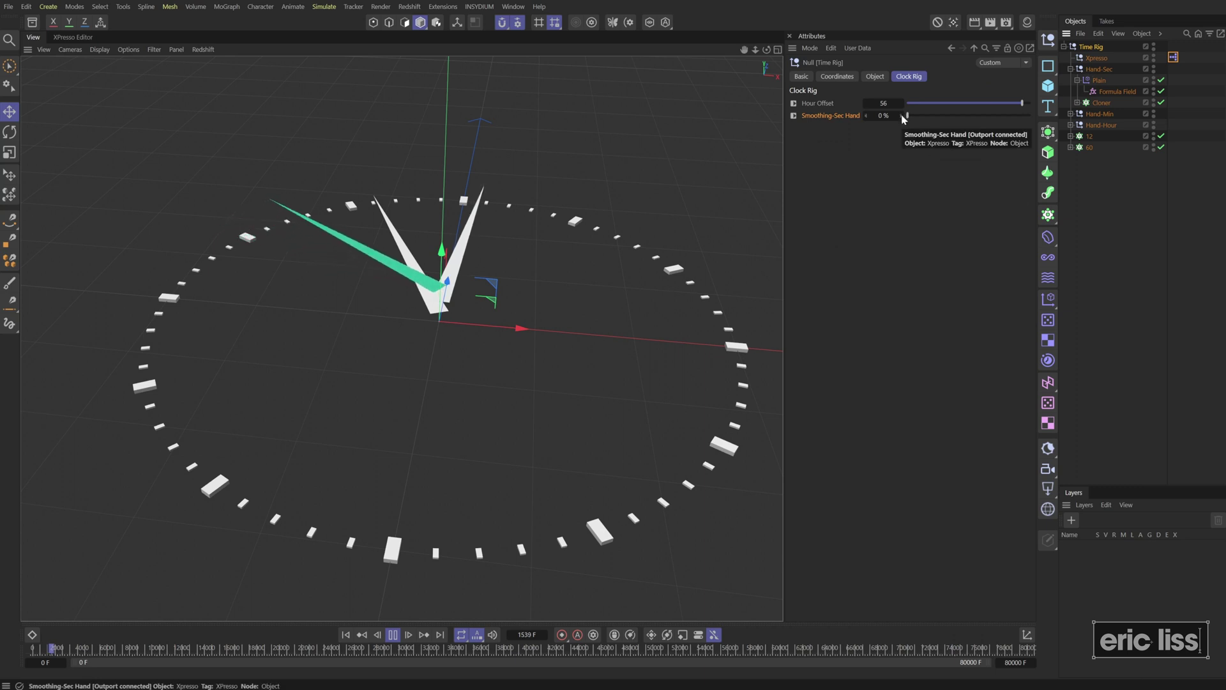
drag(902, 114, 955, 113)
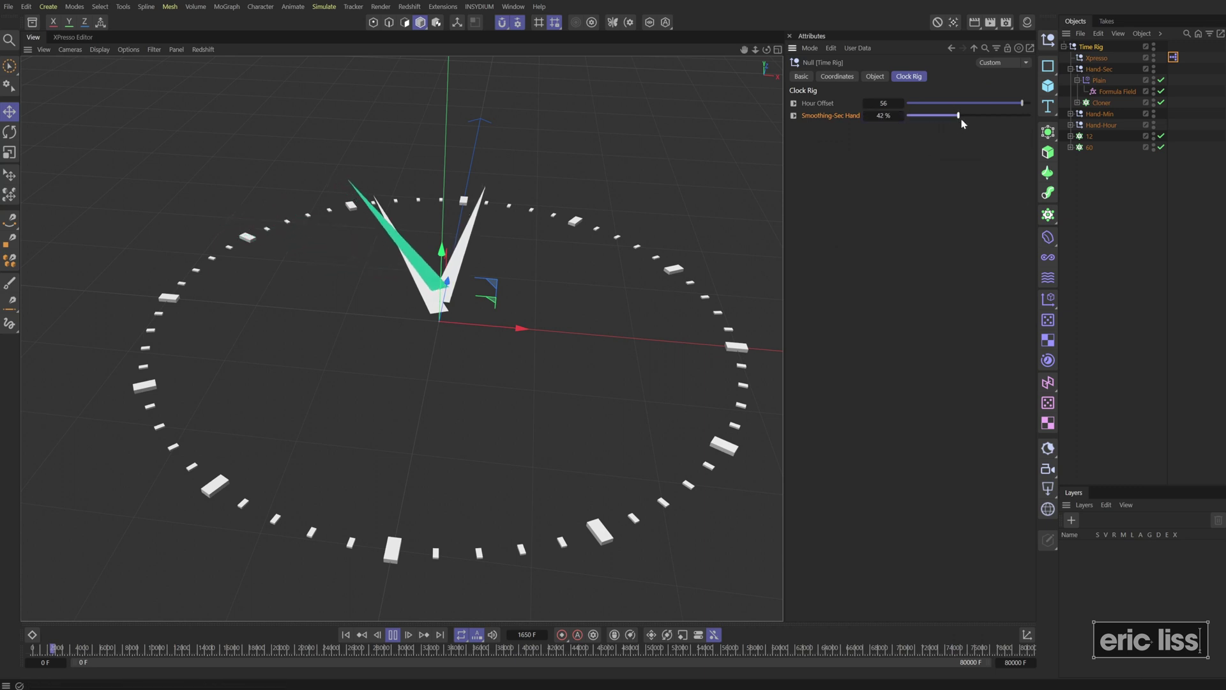
click(906, 117)
click(901, 116)
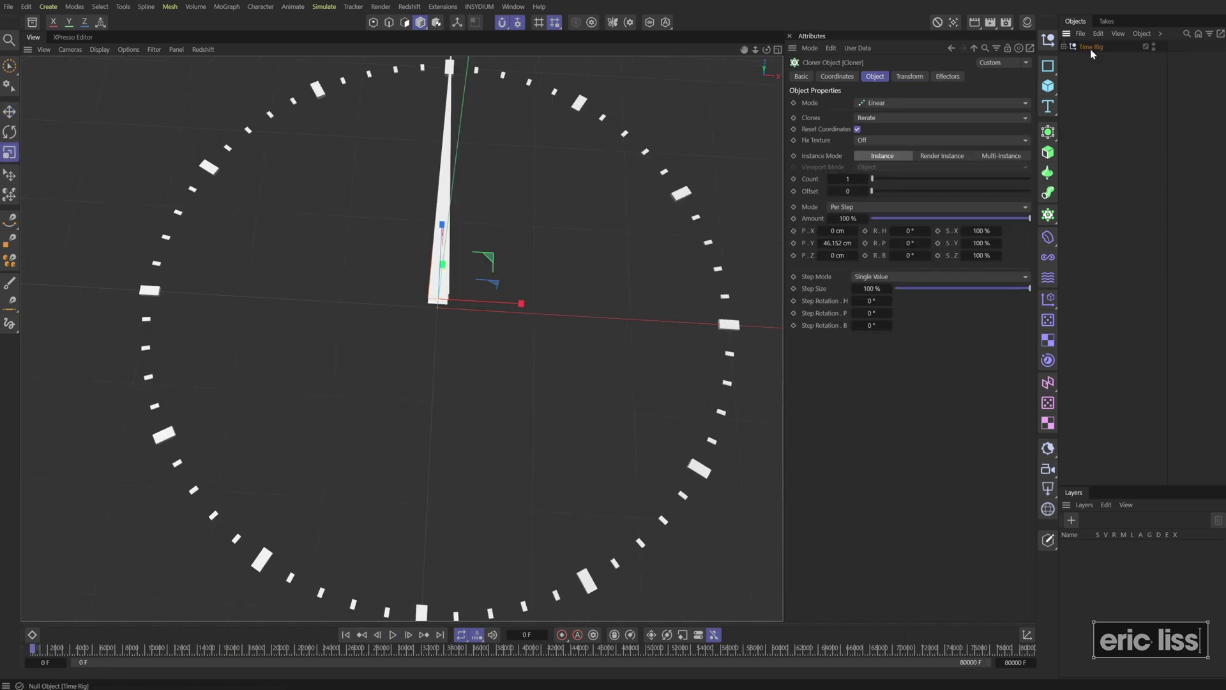
Examine the collapsed Time Rig's sliders and clock model, and view the Clock Rig asset in the Eric's Tools library.
click(1090, 47)
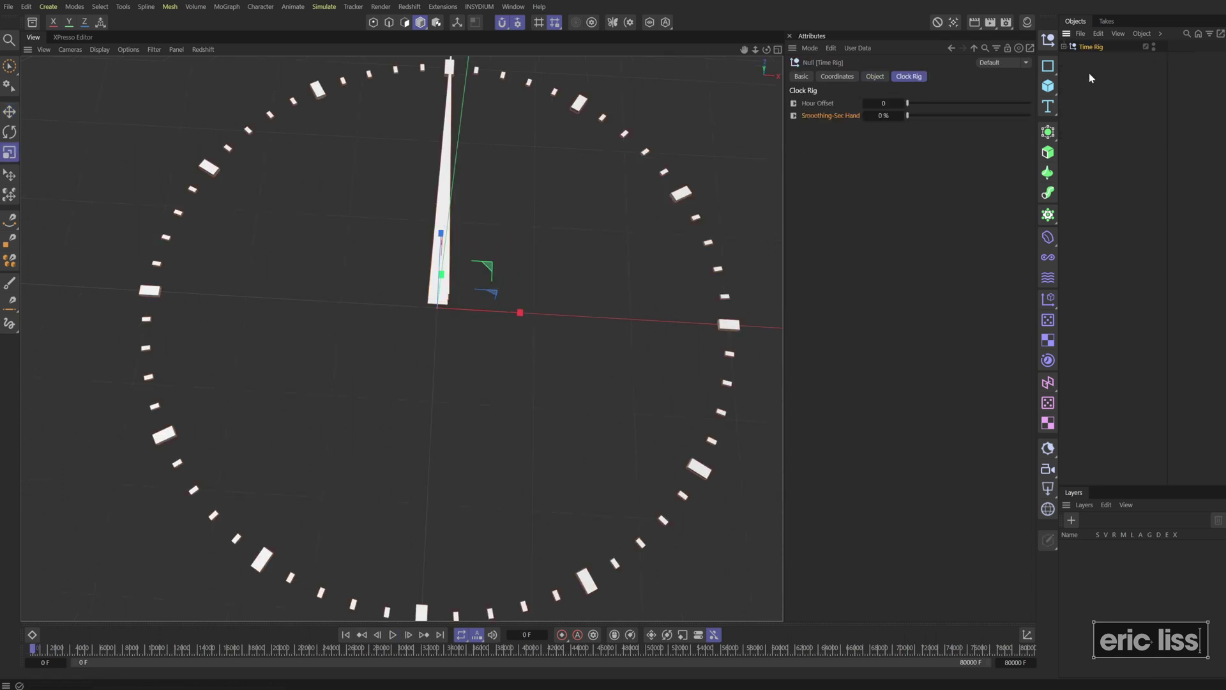
click(1089, 73)
alt+drag(534, 353, 500, 278)
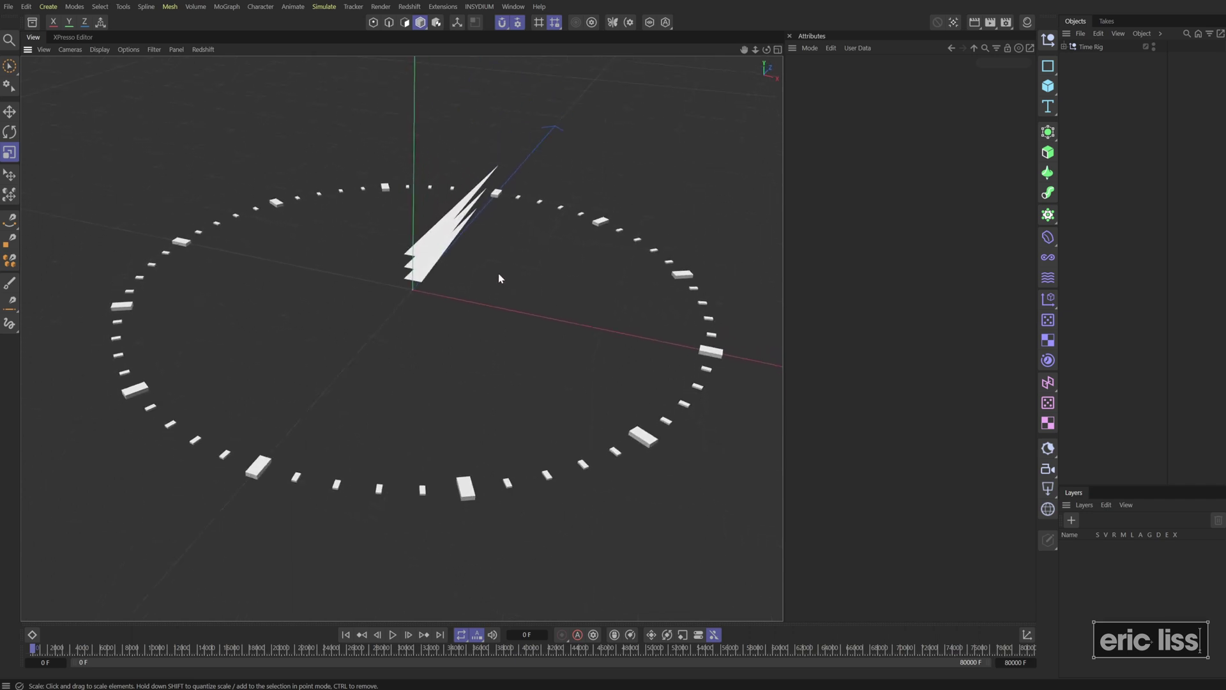
alt+drag(454, 244, 500, 262)
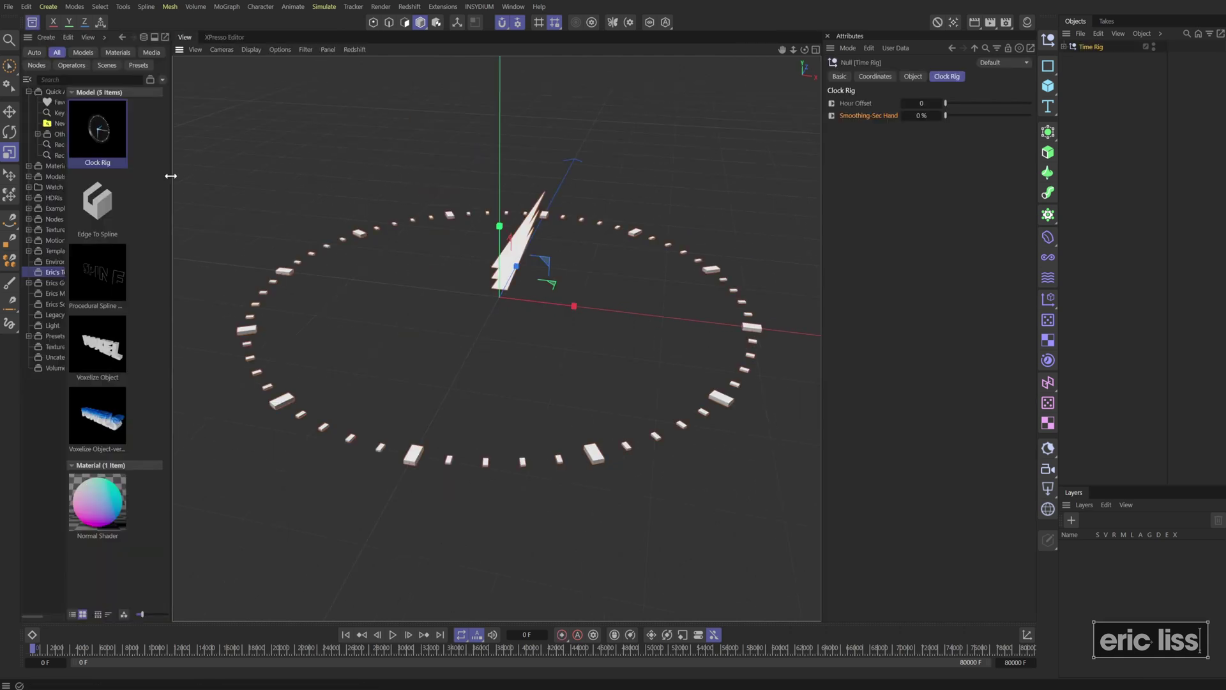
drag(179, 182, 273, 185)
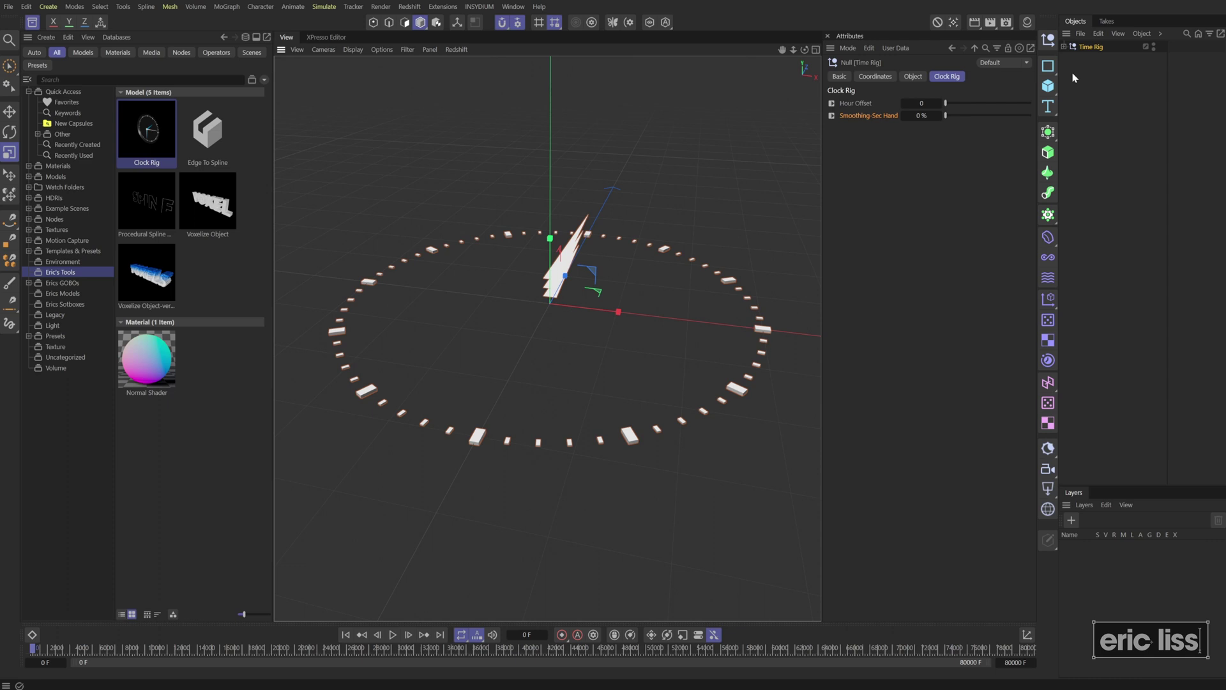
drag(1087, 46, 1107, 97)
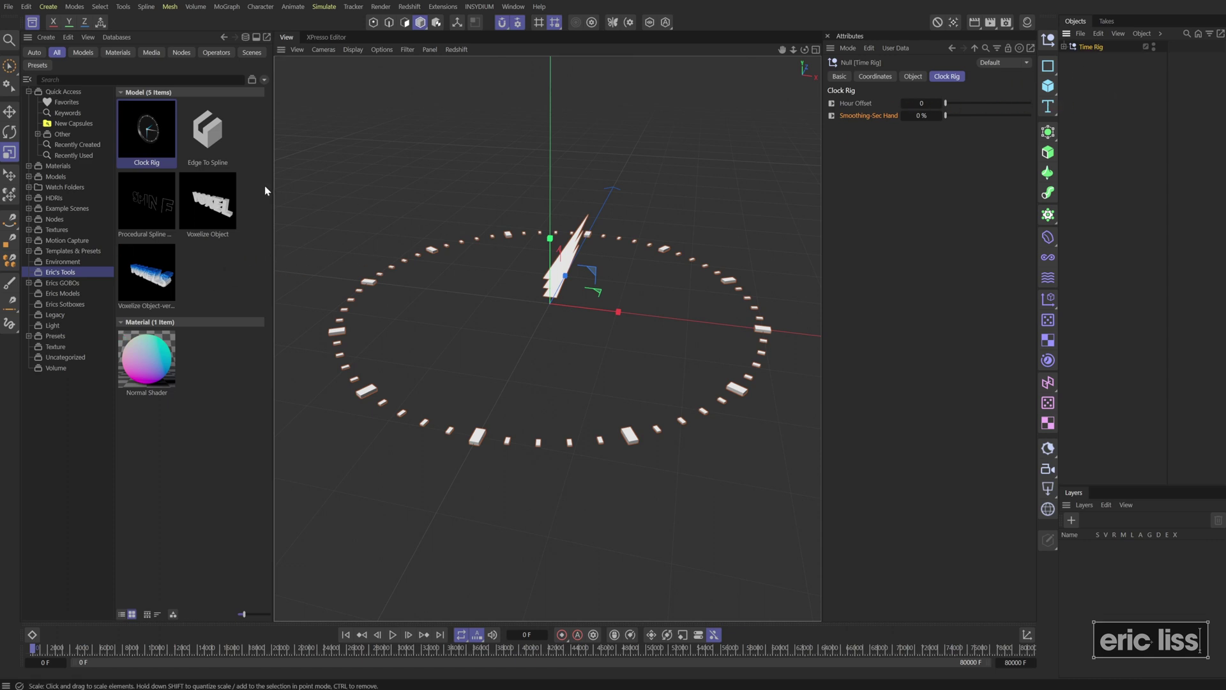
click(32, 24)
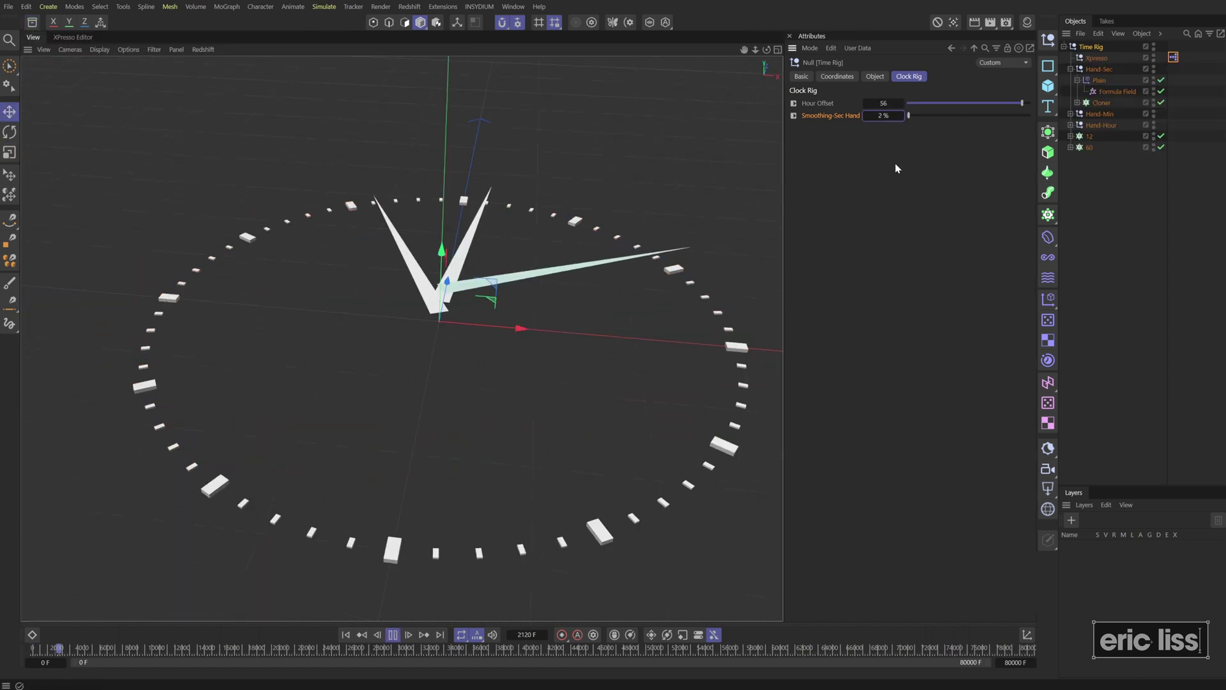